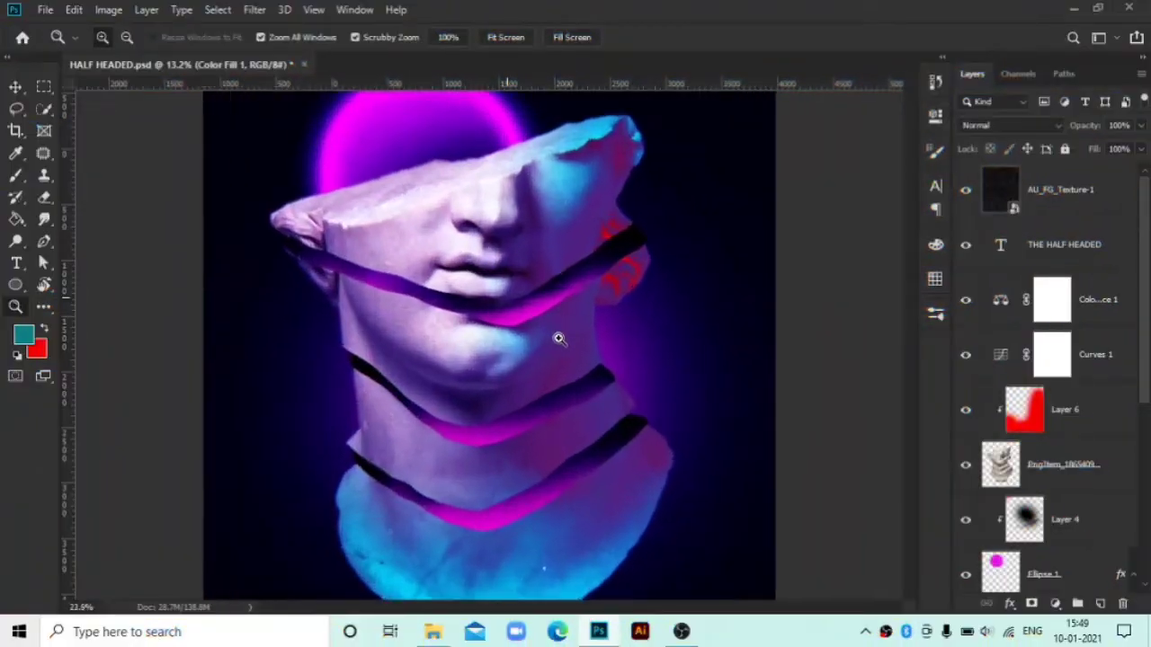
- Zoom, pan and scroll around the reference statue artwork to study it
{"action": "left_click_drag", "start_coordinate": [558, 338], "coordinate": [581, 357]}
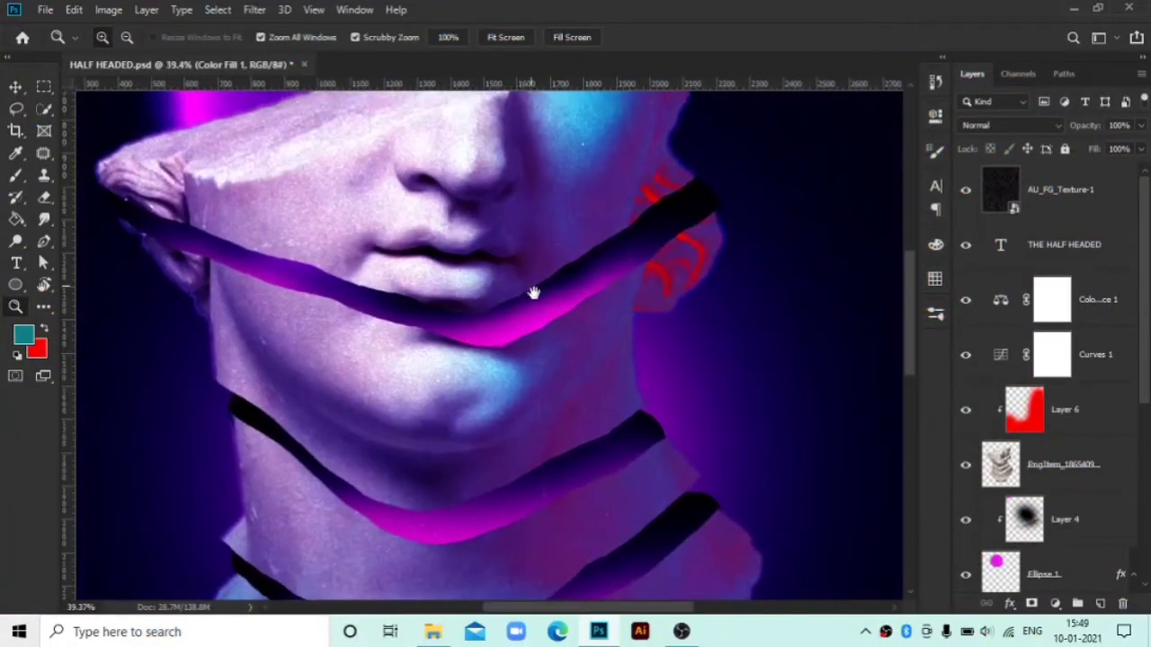
{"action": "left_click_drag", "start_coordinate": [531, 290], "coordinate": [552, 478]}
{"action": "mouse_move", "coordinate": [570, 422]}
{"action": "left_mouse_down"}
{"action": "mouse_move", "coordinate": [596, 360]}
{"action": "mouse_move", "coordinate": [527, 300]}
{"action": "left_mouse_up"}
{"action": "scroll", "coordinate": [566, 359], "scroll_direction": "down", "scroll_amount": 3}
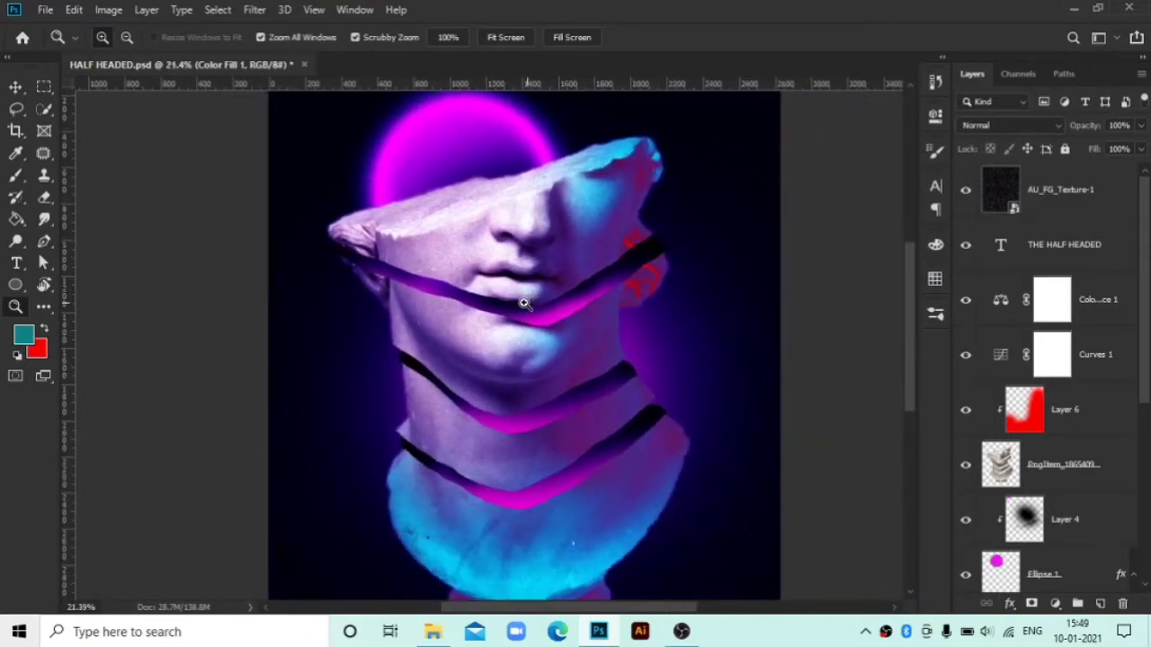
{"action": "scroll", "coordinate": [527, 300], "scroll_direction": "down", "scroll_amount": 1}
{"action": "scroll", "coordinate": [441, 347], "scroll_direction": "down", "scroll_amount": 1}
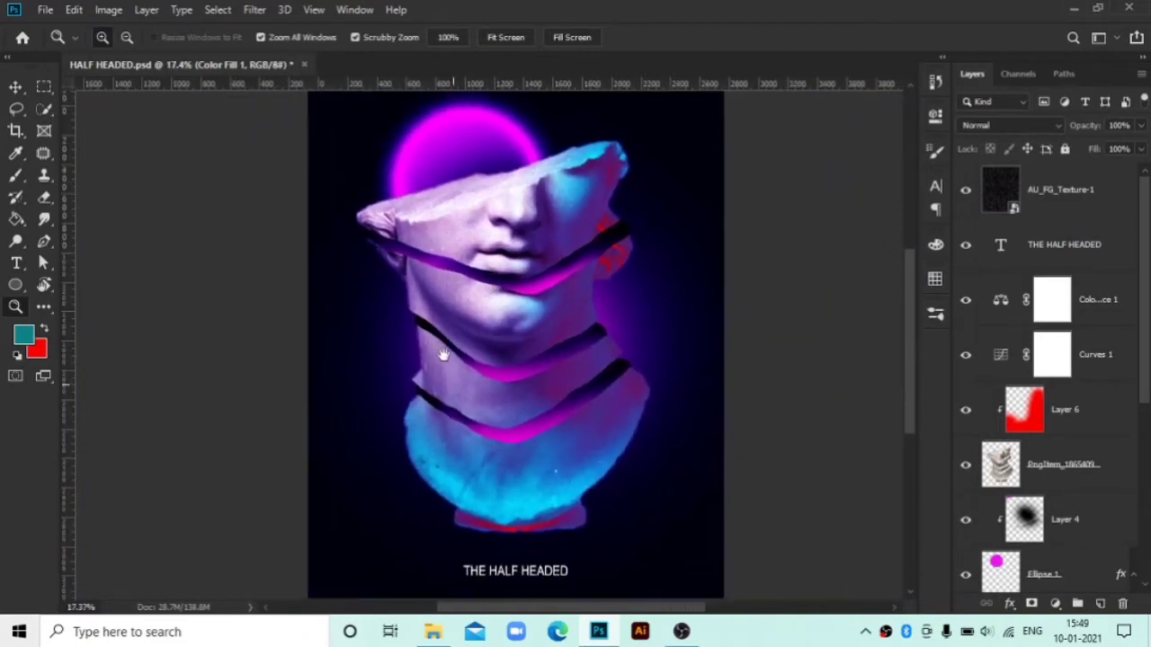
{"action": "scroll", "coordinate": [441, 347], "scroll_direction": "down", "scroll_amount": 1}
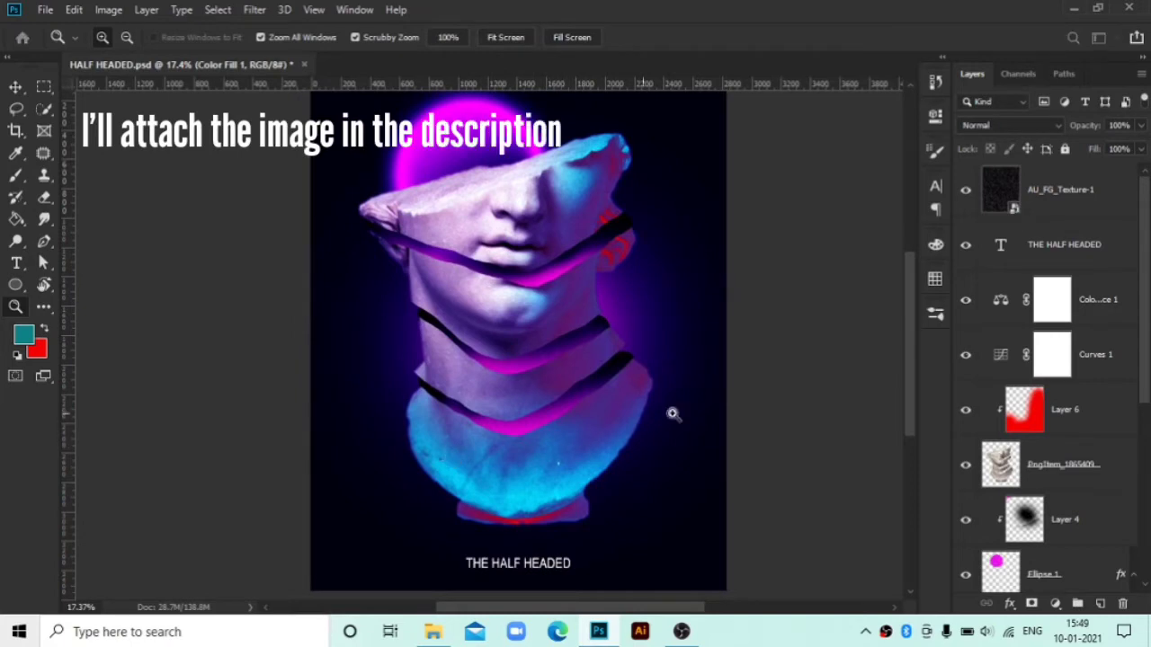
- Create a new blank document and add a black Solid Color fill layer
{"action": "key", "text": "ctrl+n"}
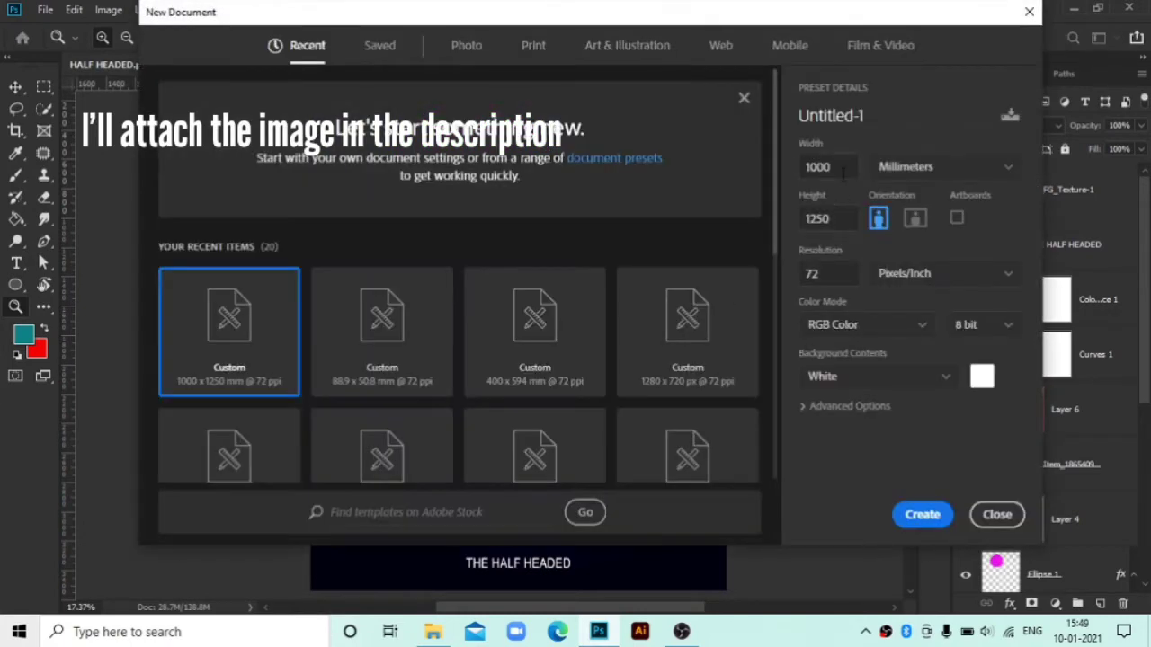
{"action": "left_click", "coordinate": [921, 514]}
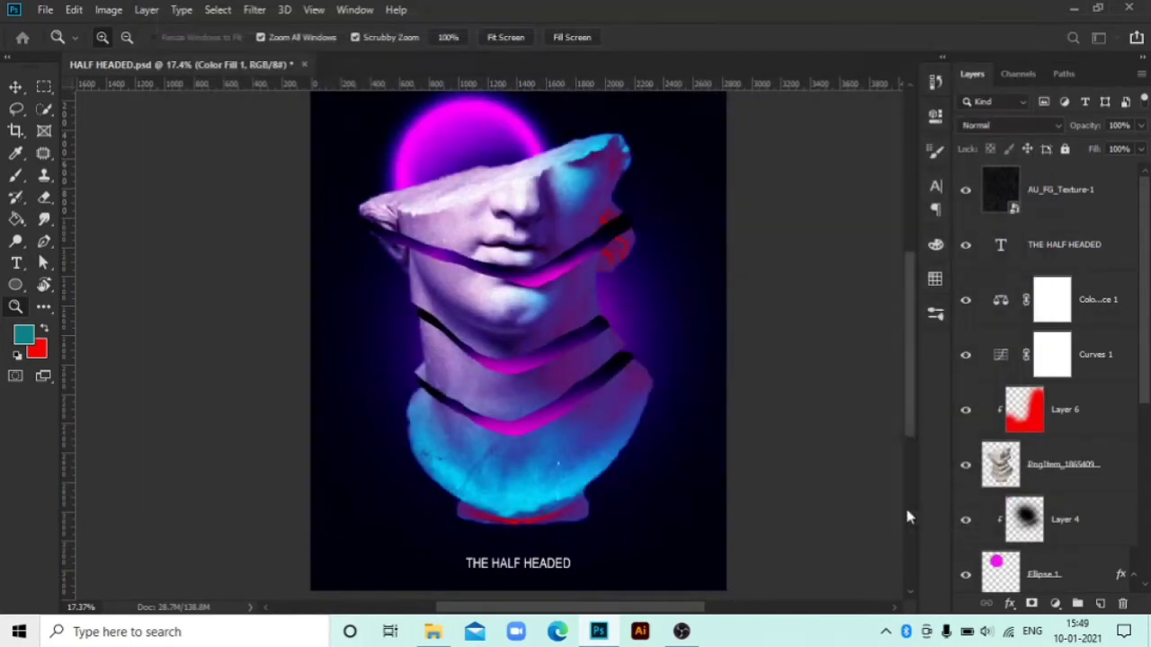
{"action": "left_click", "coordinate": [1058, 605]}
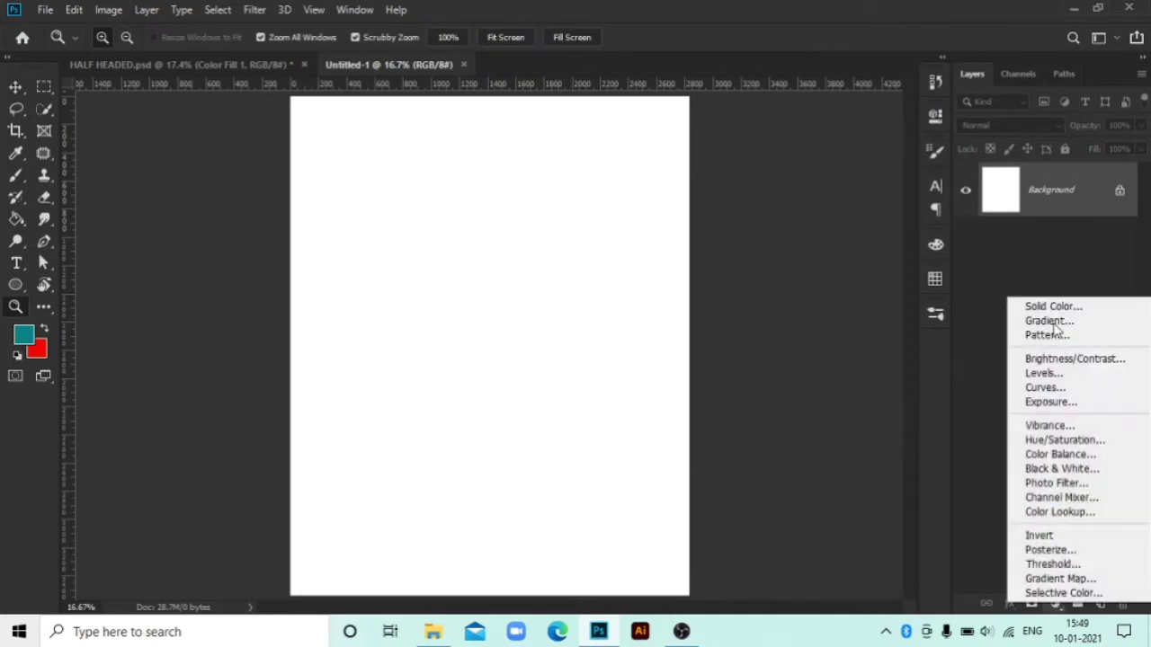
{"action": "left_click", "coordinate": [1050, 304]}
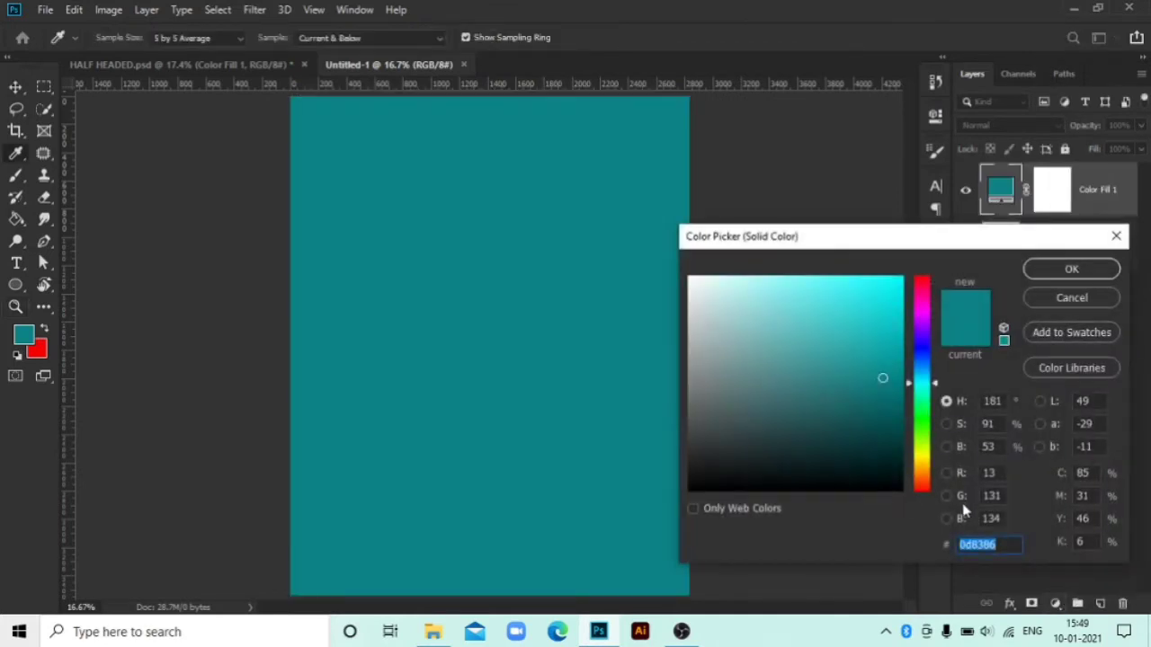
{"action": "key", "text": "BackSpace"}
{"action": "left_click", "coordinate": [1056, 280]}
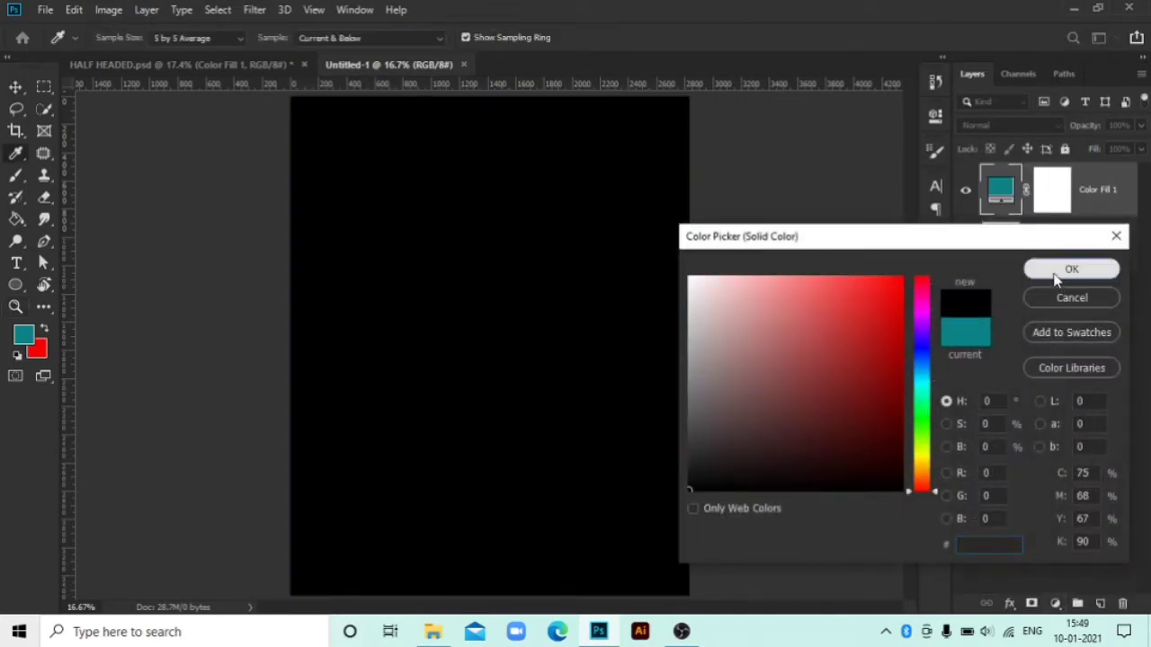
- Check the background fill colour of the HALF HEADED reference poster
{"action": "left_click", "coordinate": [180, 63]}
{"action": "scroll", "coordinate": [1025, 504], "scroll_direction": "down", "scroll_amount": 2}
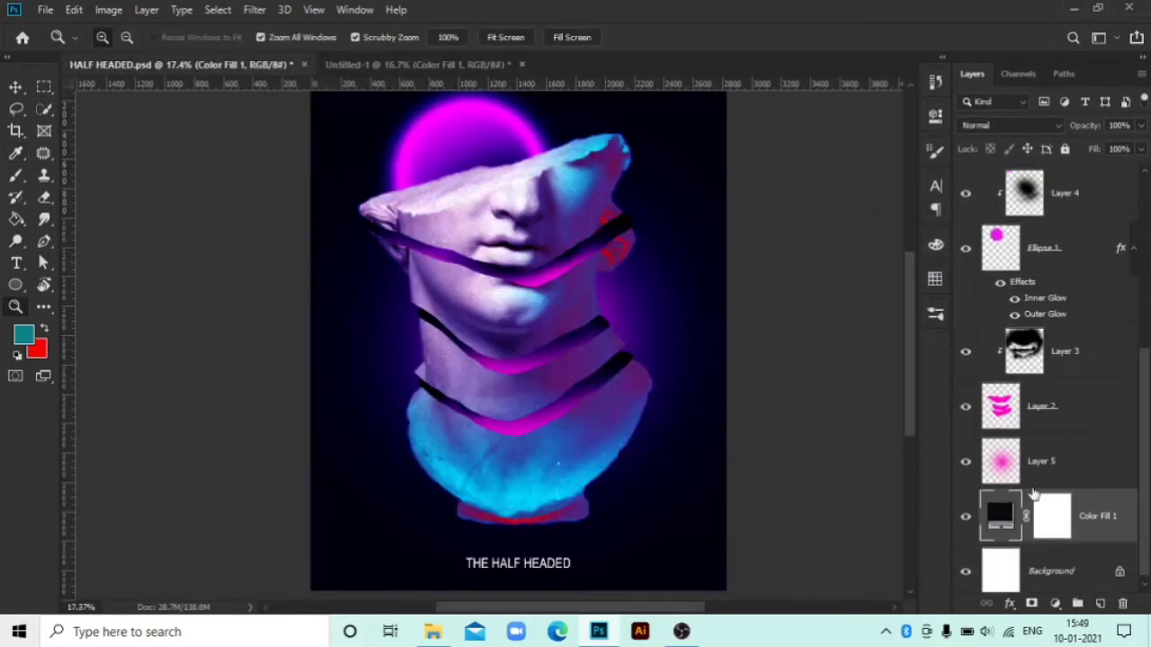
{"action": "double_click", "coordinate": [1000, 517]}
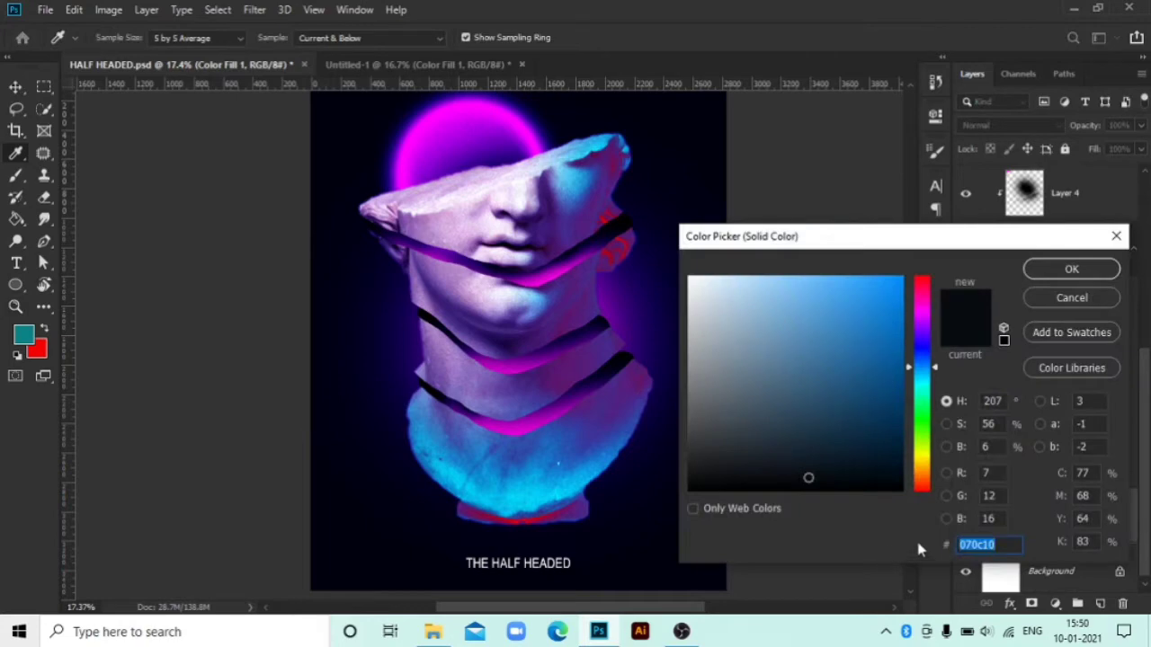
{"action": "left_click", "coordinate": [1094, 272]}
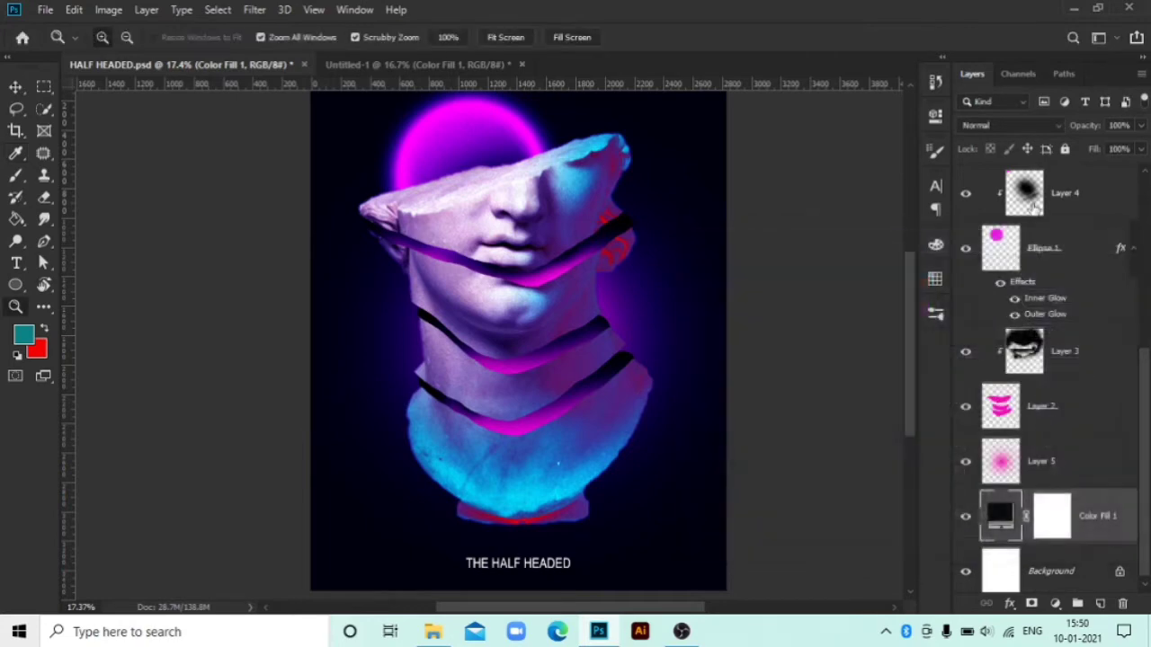
- Change the new document's fill layer colour to #070c13
{"action": "left_click", "coordinate": [482, 67]}
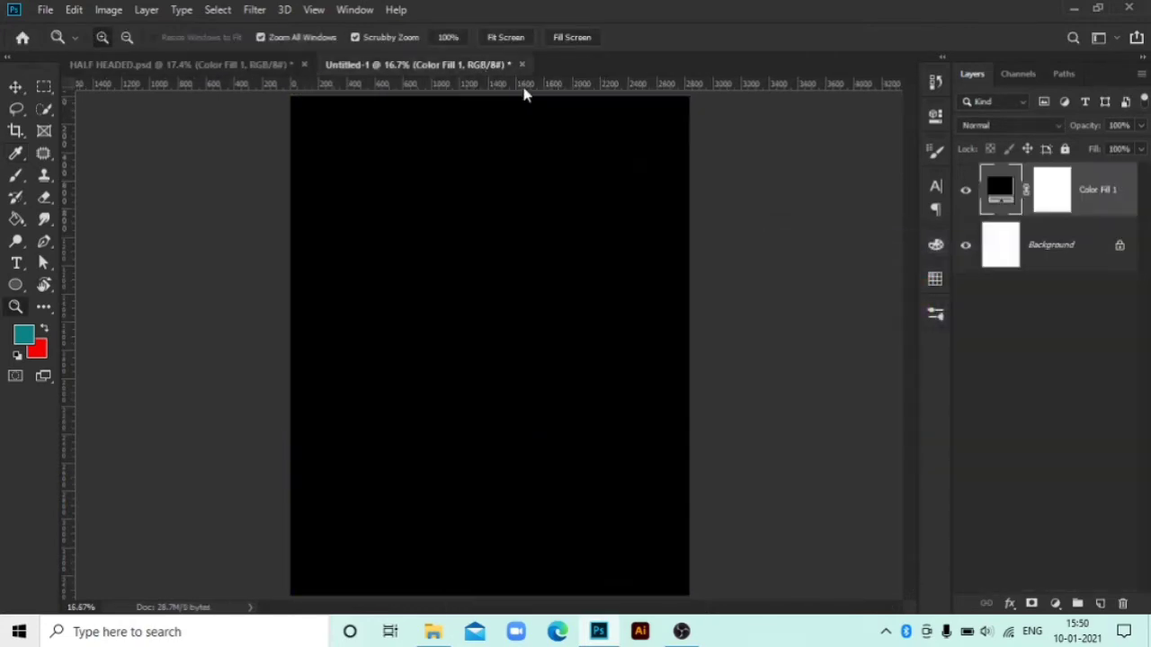
{"action": "double_click", "coordinate": [1001, 193]}
{"action": "type", "text": "070c13"}
{"action": "left_click", "coordinate": [1046, 267]}
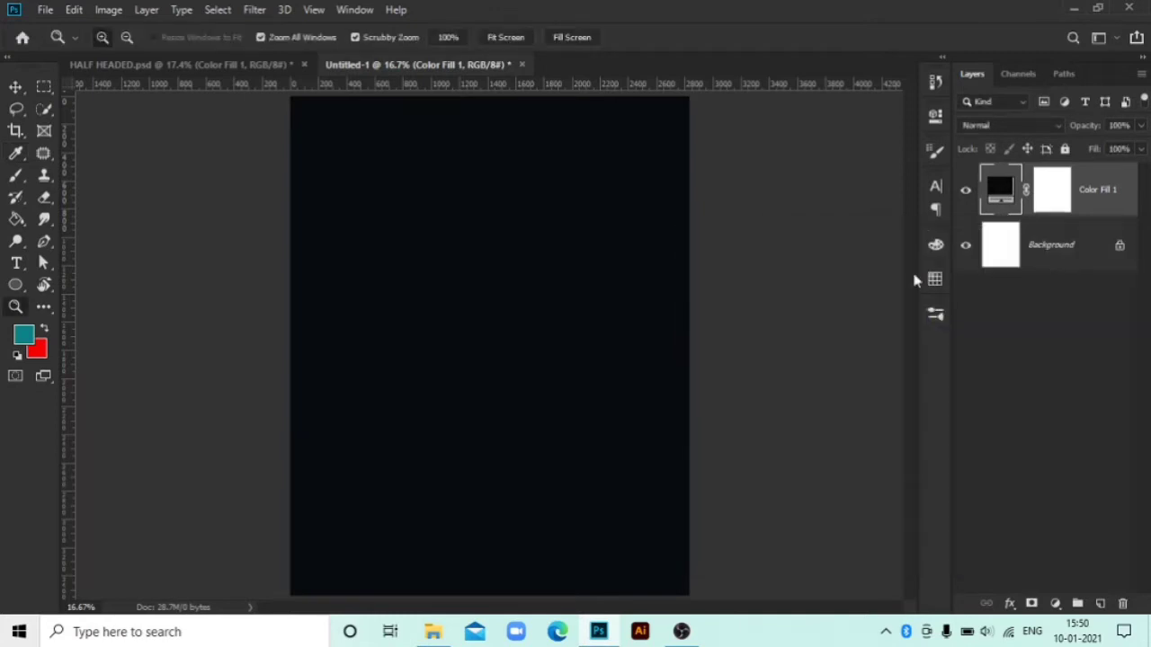
{"action": "left_click_drag", "start_coordinate": [552, 246], "coordinate": [540, 246]}
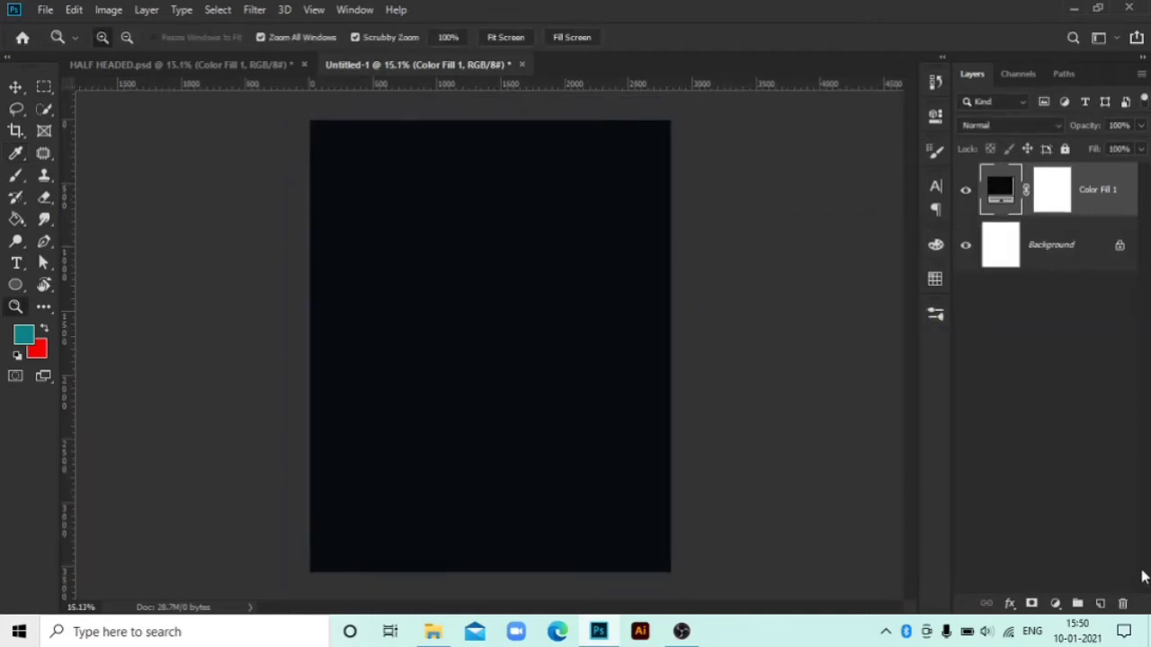
- Add a new layer and set a bright saturated magenta brush colour
{"action": "left_click", "coordinate": [1098, 604]}
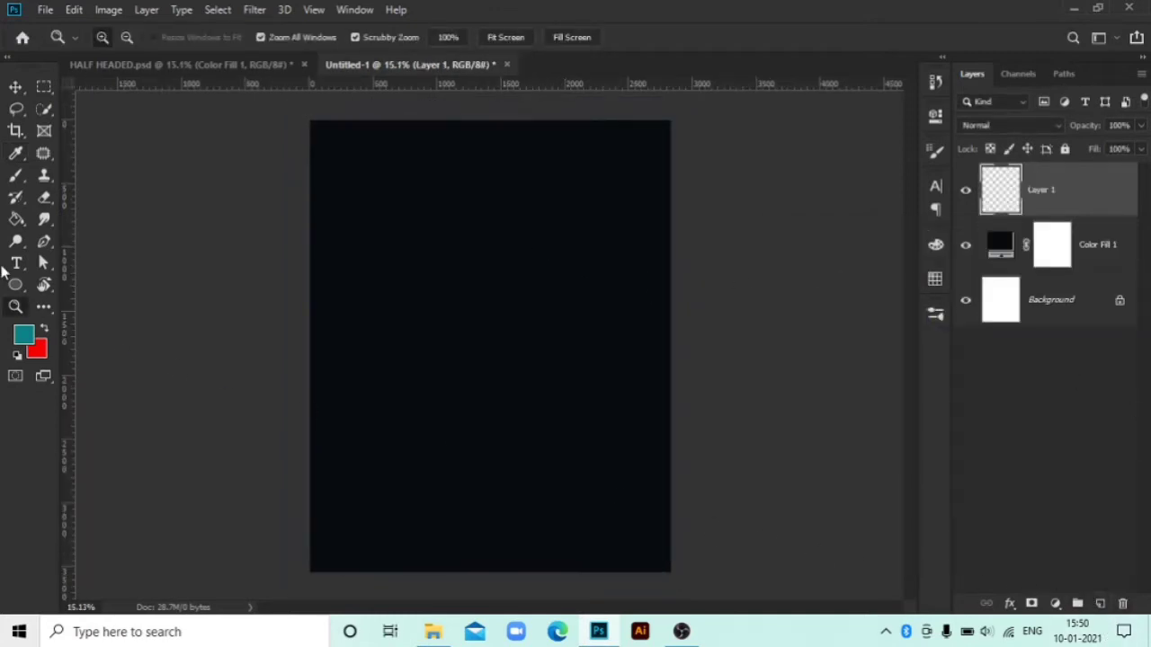
{"action": "left_click", "coordinate": [16, 177]}
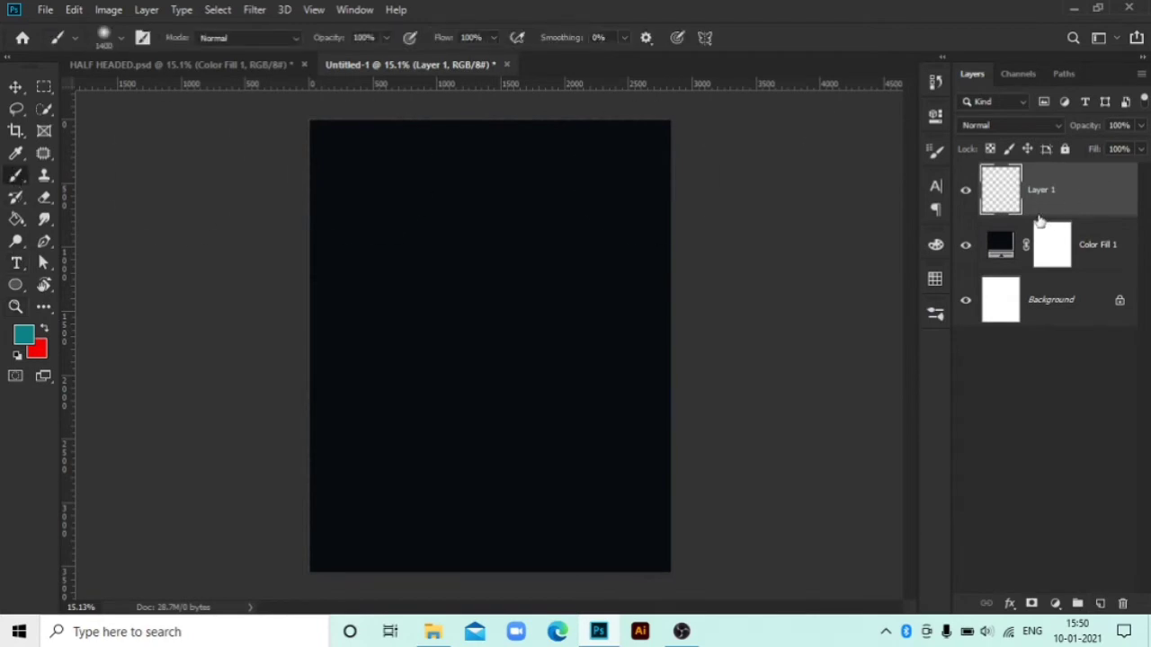
{"action": "key", "text": "F5"}
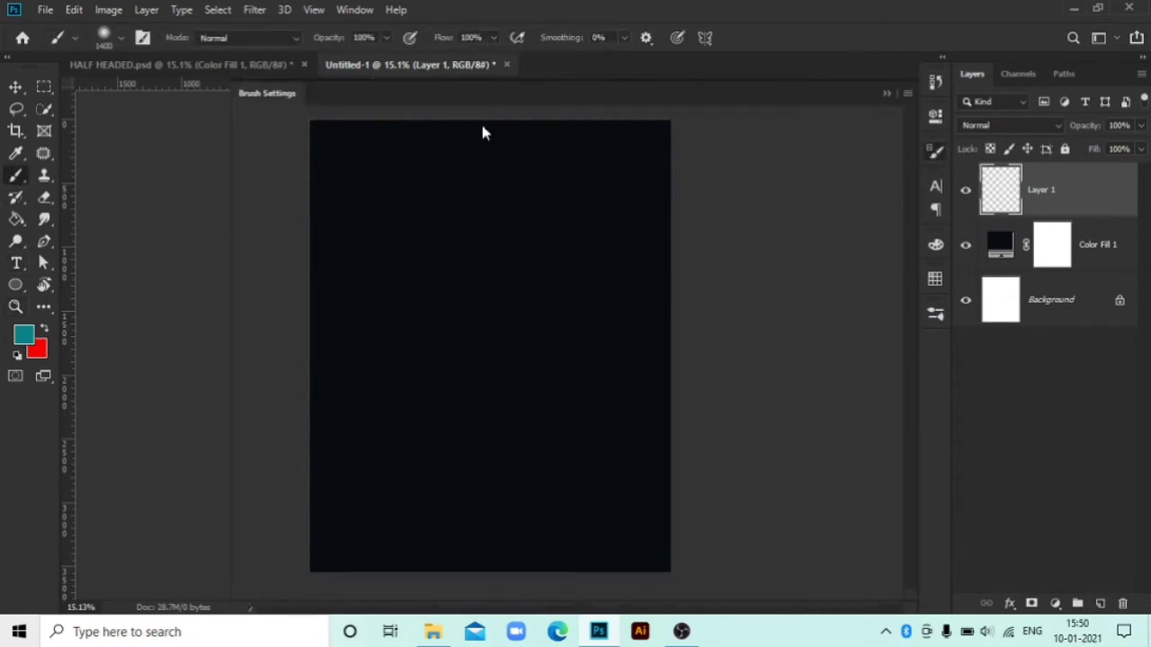
{"action": "left_click", "coordinate": [887, 95]}
{"action": "left_click", "coordinate": [24, 334]}
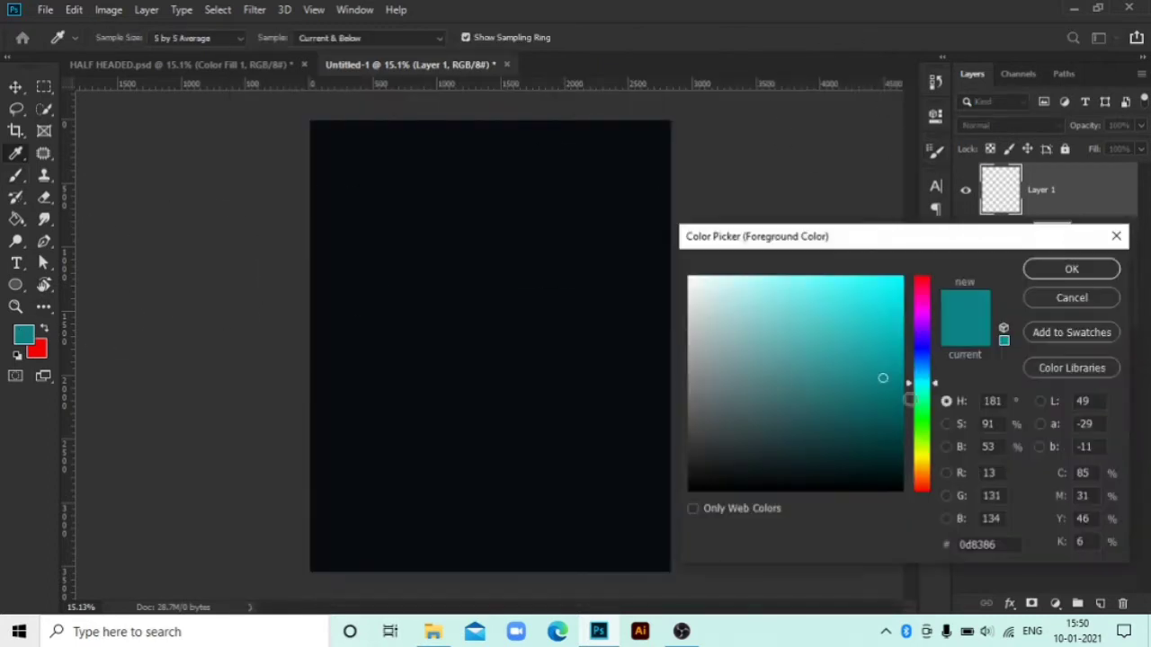
{"action": "left_click", "coordinate": [922, 306]}
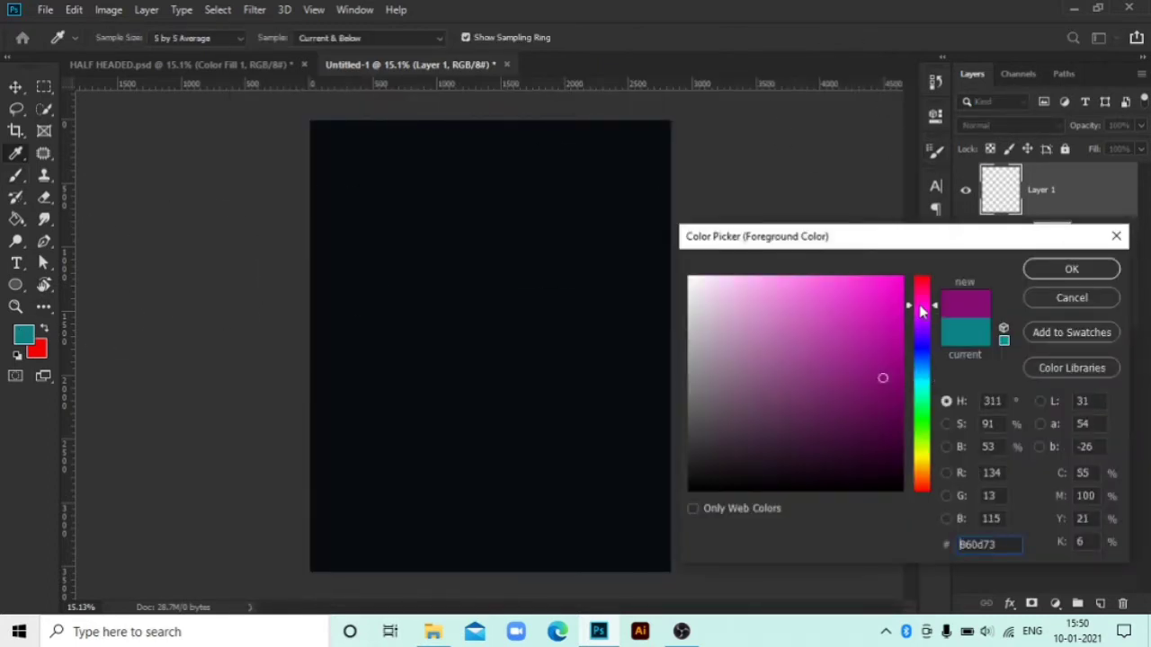
{"action": "left_click_drag", "start_coordinate": [901, 287], "coordinate": [924, 259]}
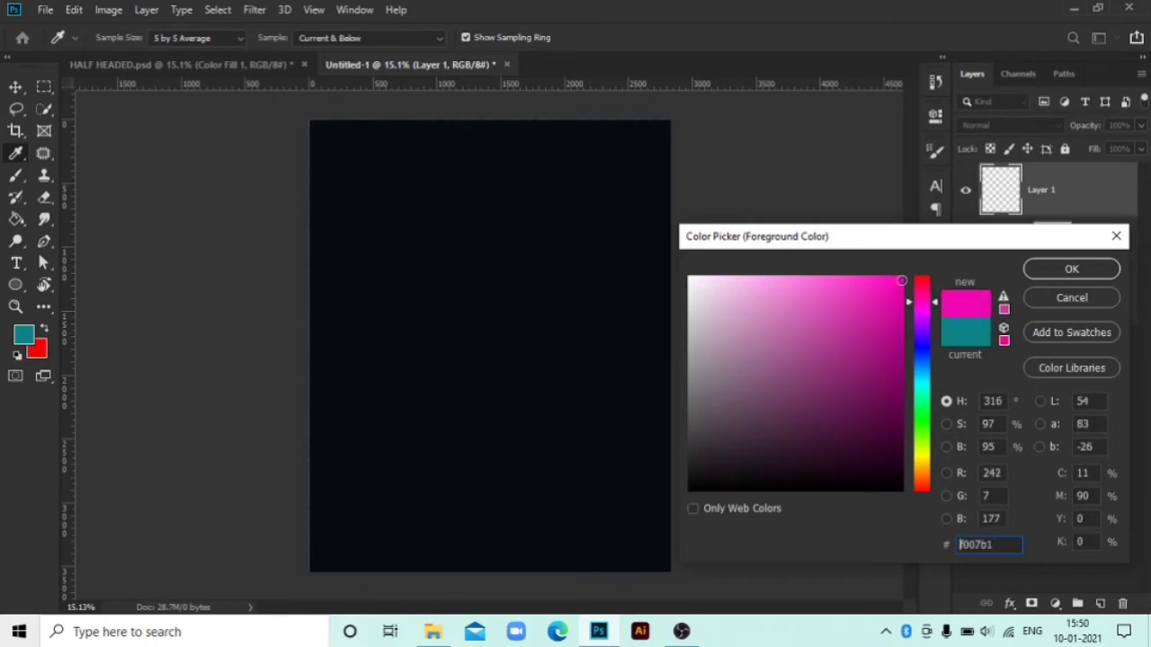
{"action": "left_click", "coordinate": [1069, 270]}
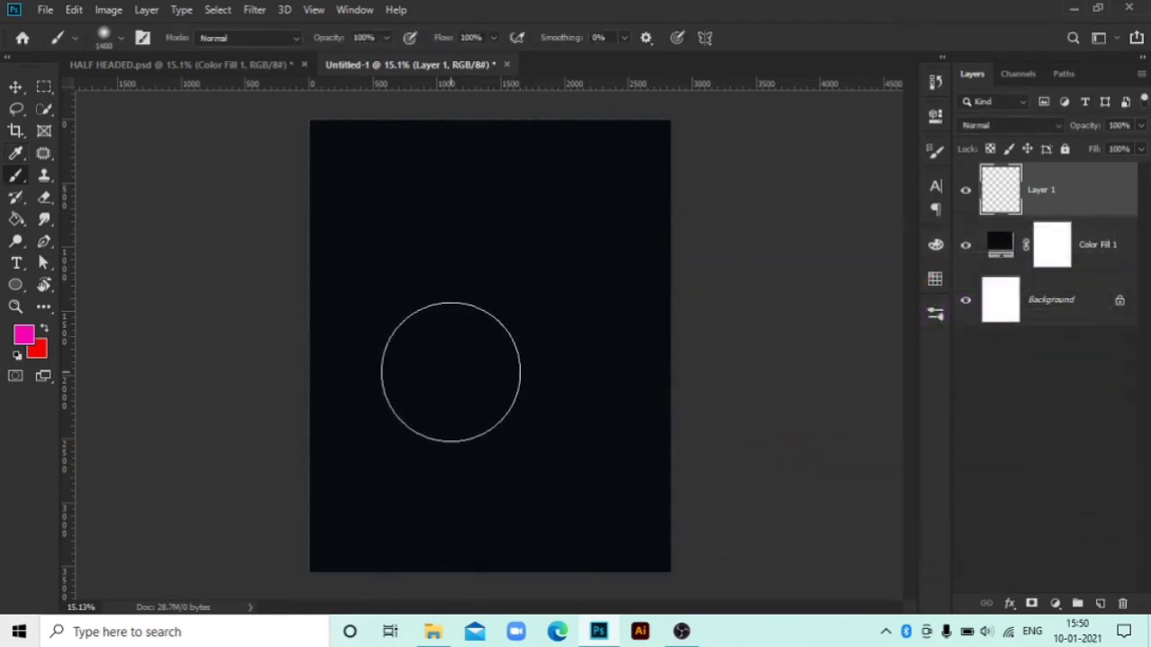
- Paint a large soft magenta glow at the centre, then drag in the statue image PngItem_1865409
{"action": "key", "text": "bracketright"}
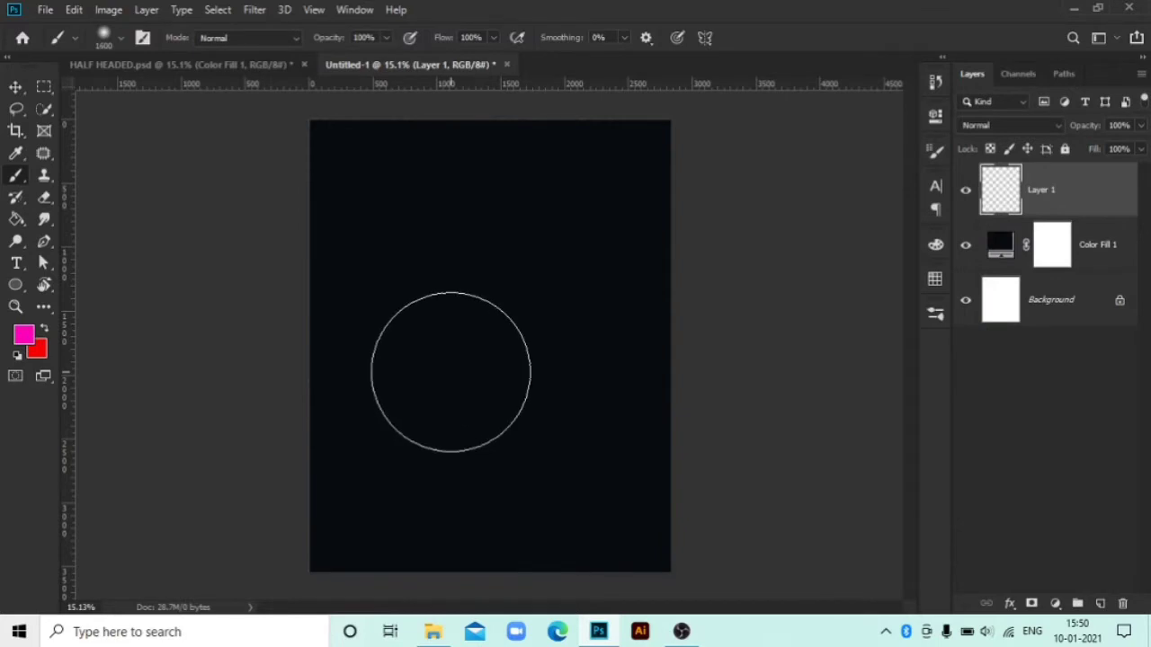
{"action": "key", "text": "bracketright"}
{"action": "key", "text": "bracketright"}
{"action": "key", "text": "bracketright"}
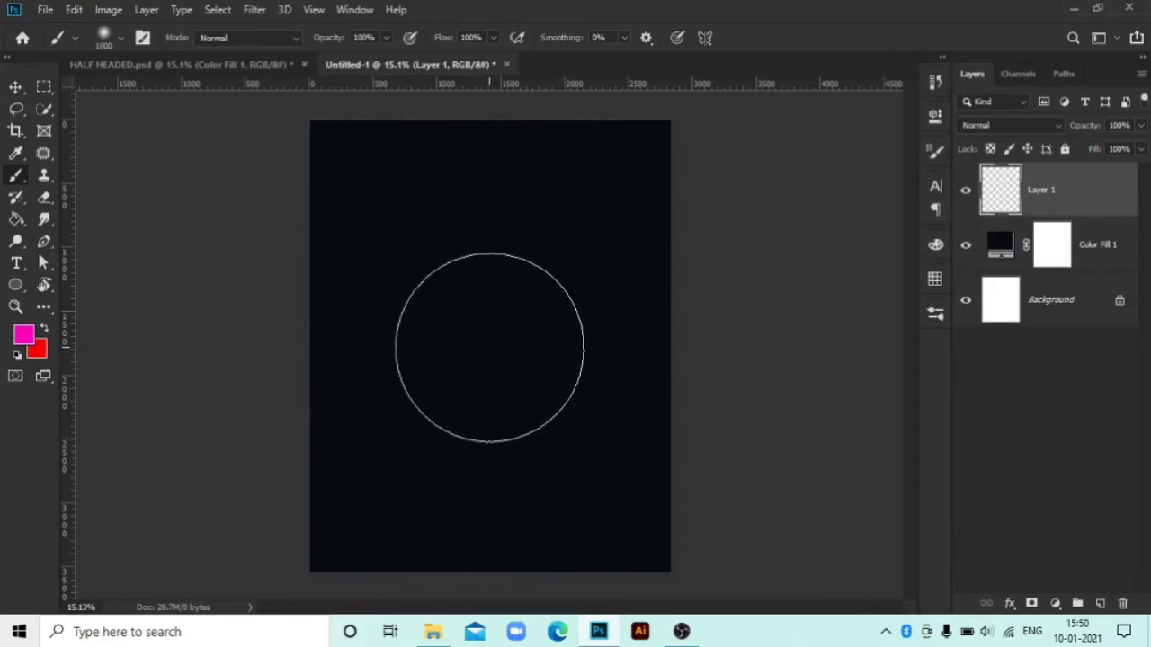
{"action": "left_click", "coordinate": [482, 306]}
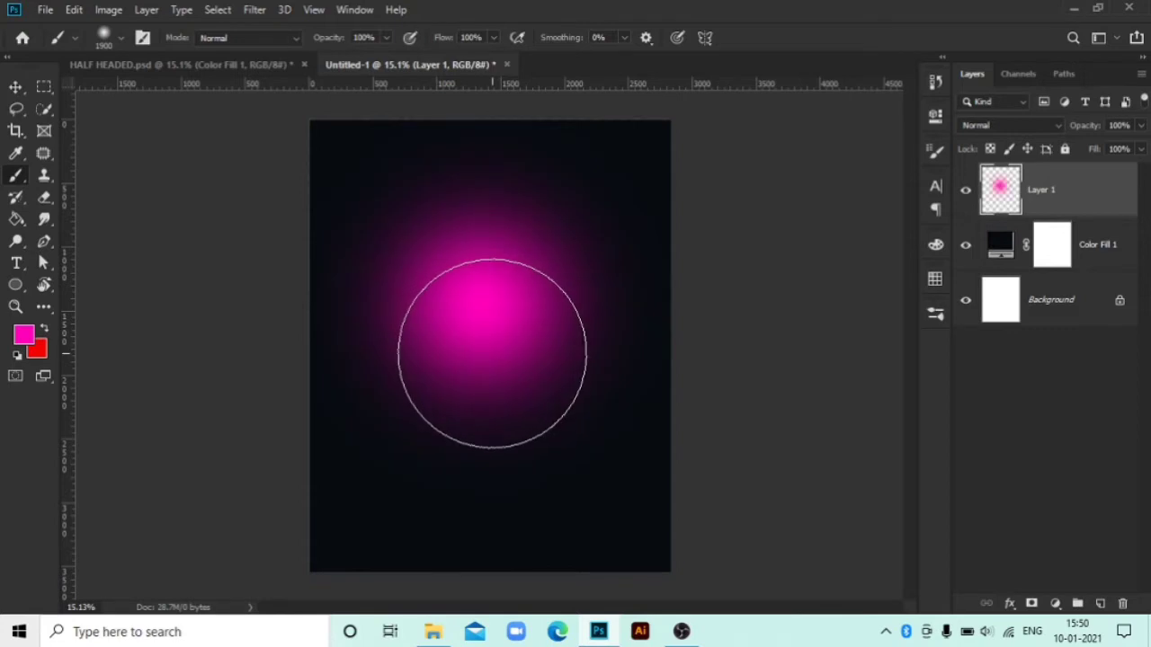
{"action": "key", "text": "ctrl+z"}
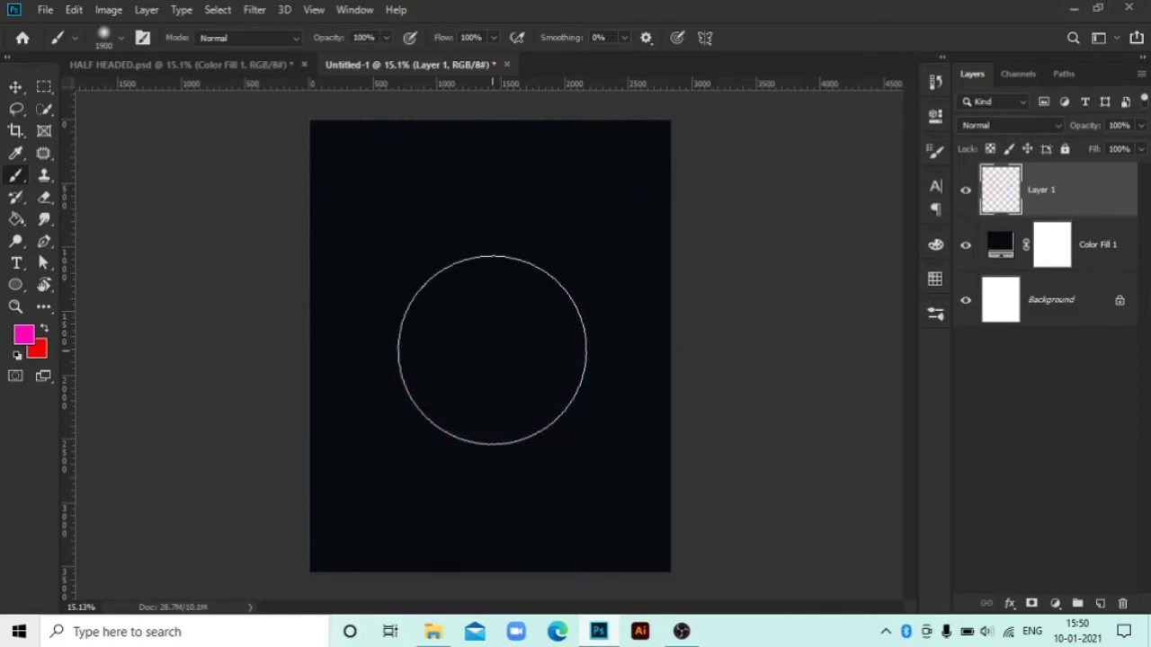
{"action": "left_click", "coordinate": [492, 350]}
{"action": "key", "text": "ctrl+z"}
{"action": "left_click", "coordinate": [493, 351]}
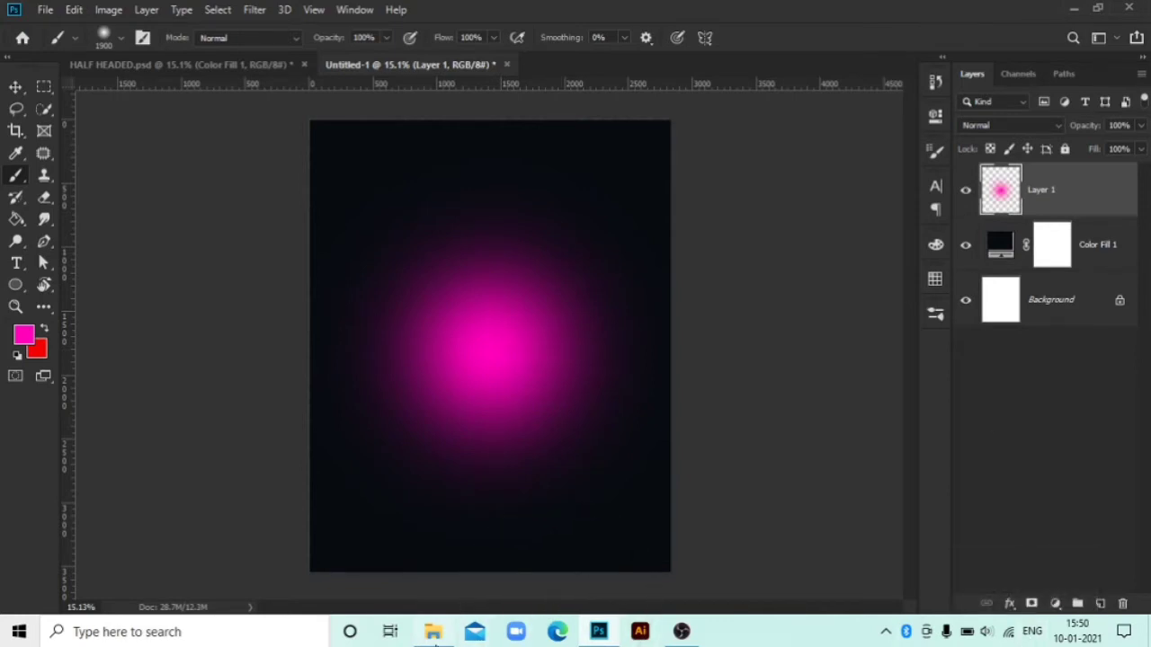
{"action": "left_click", "coordinate": [433, 632]}
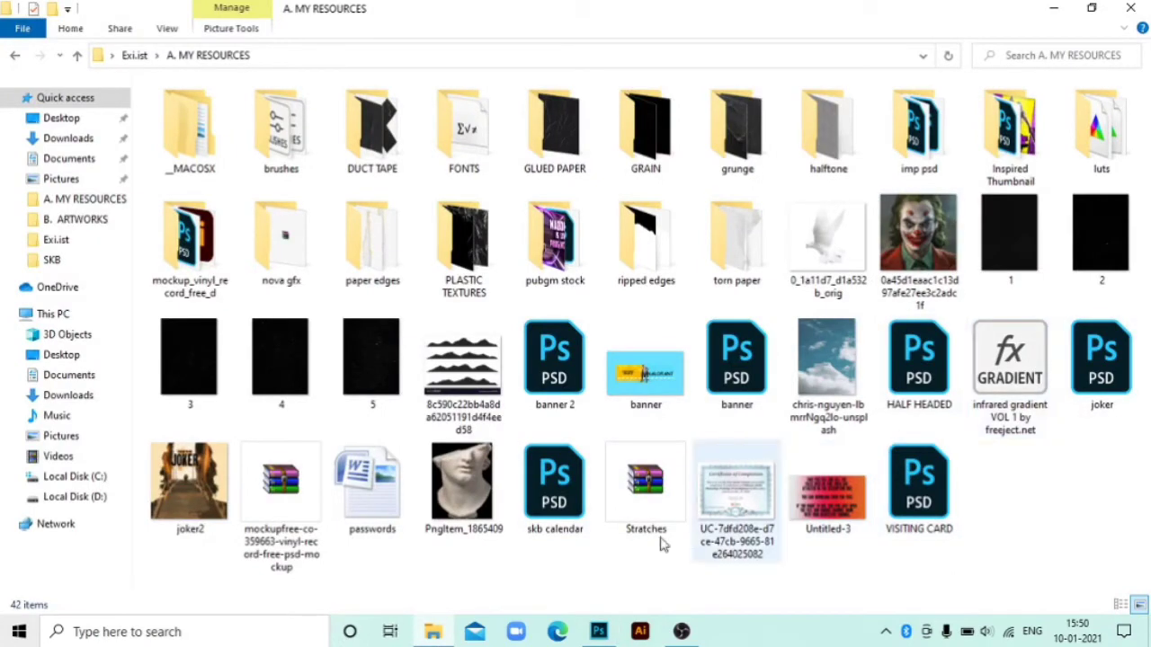
{"action": "mouse_move", "coordinate": [464, 486]}
{"action": "left_mouse_down"}
{"action": "mouse_move", "coordinate": [593, 621]}
{"action": "mouse_move", "coordinate": [457, 352]}
{"action": "left_mouse_up"}
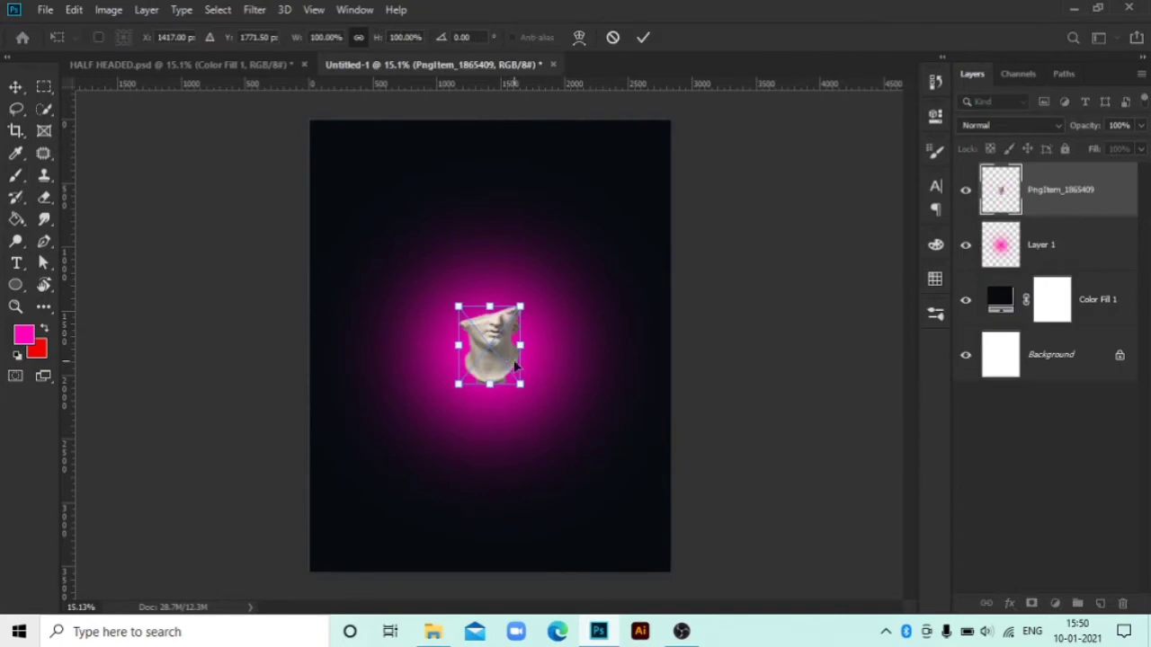
- Scale the statue head up to fill most of the poster, centre it and commit
{"action": "mouse_move", "coordinate": [521, 385]}
{"action": "left_mouse_down"}
{"action": "mouse_move", "coordinate": [629, 507]}
{"action": "mouse_move", "coordinate": [622, 500]}
{"action": "left_mouse_up"}
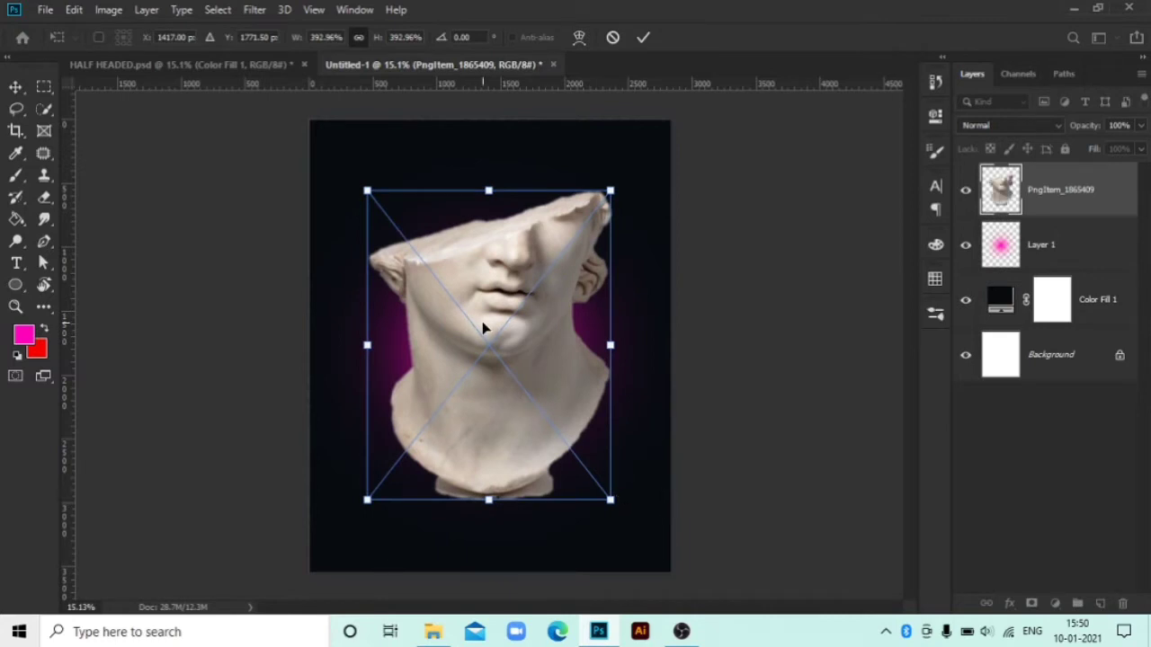
{"action": "left_click_drag", "start_coordinate": [482, 328], "coordinate": [485, 332]}
{"action": "left_click", "coordinate": [644, 39]}
{"action": "key", "text": "b"}
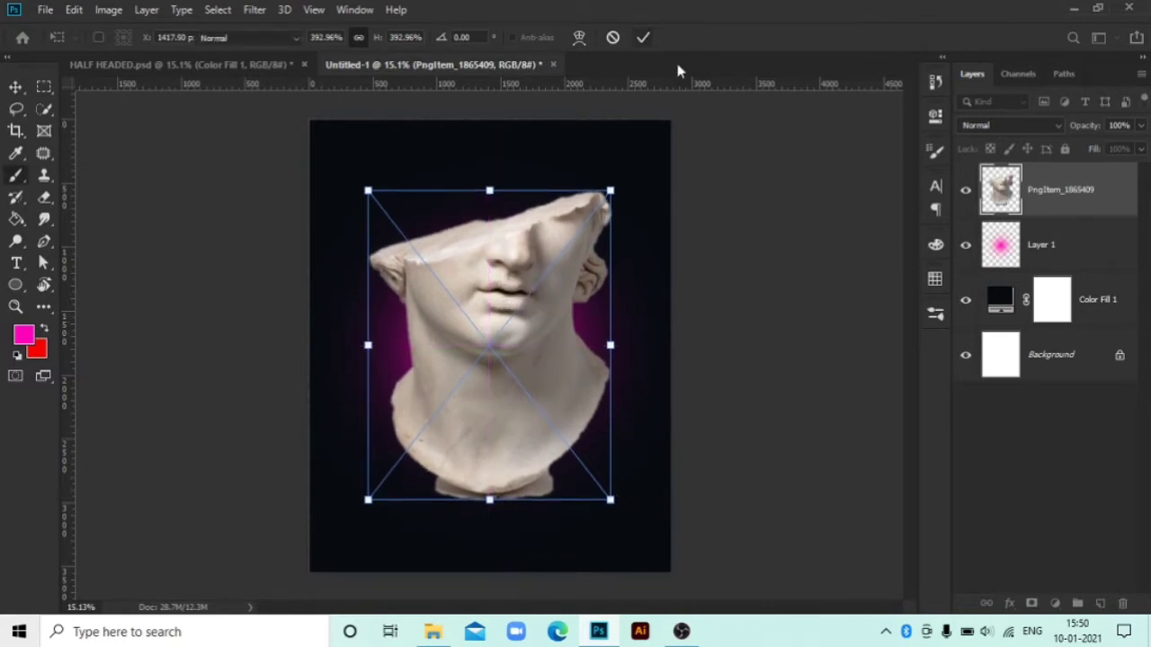
{"action": "left_click", "coordinate": [1058, 604]}
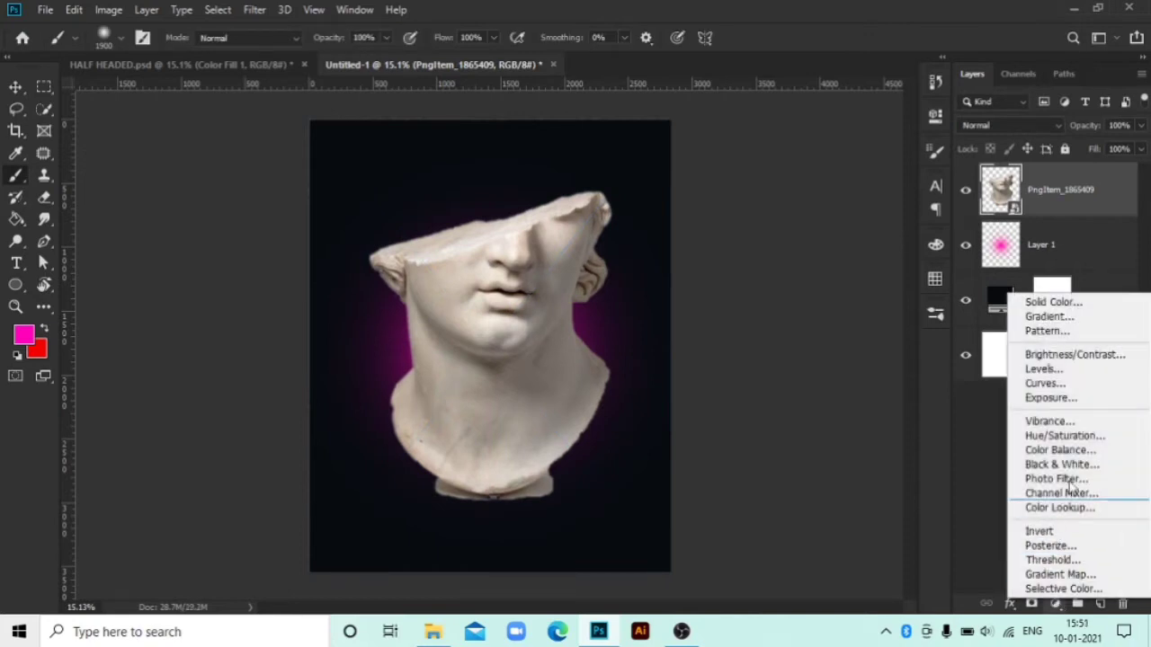
- Add a Curves adjustment clipped to the statue with an S-curve for contrast
{"action": "left_click", "coordinate": [1044, 383]}
{"action": "left_click", "coordinate": [790, 396]}
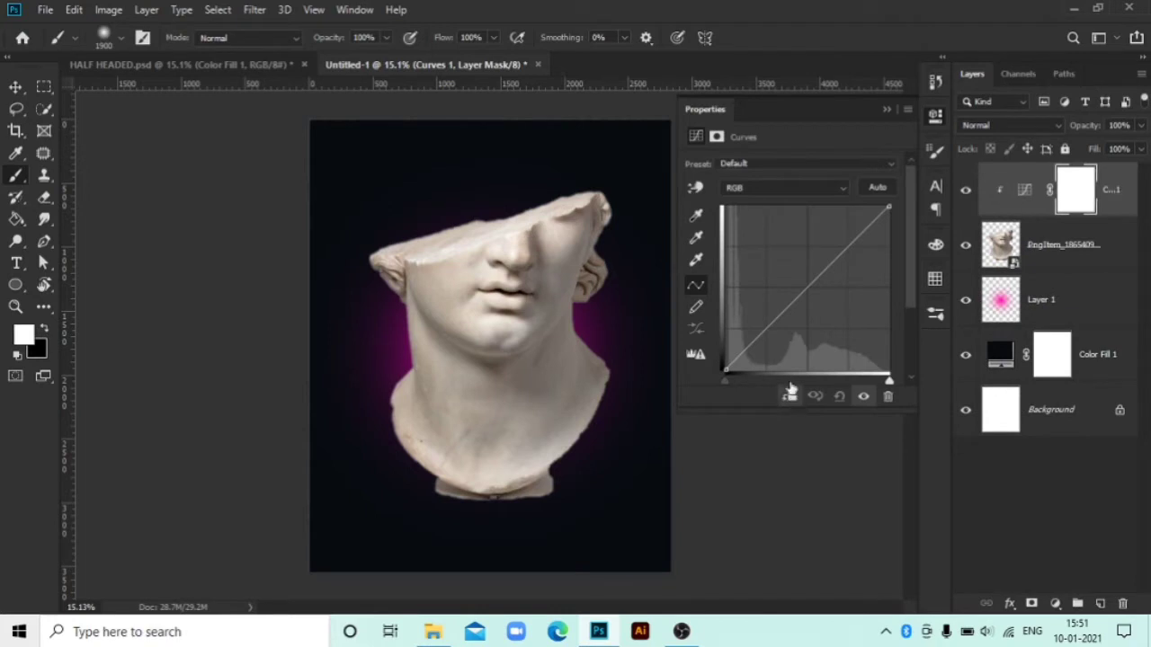
{"action": "left_click_drag", "start_coordinate": [763, 333], "coordinate": [780, 346]}
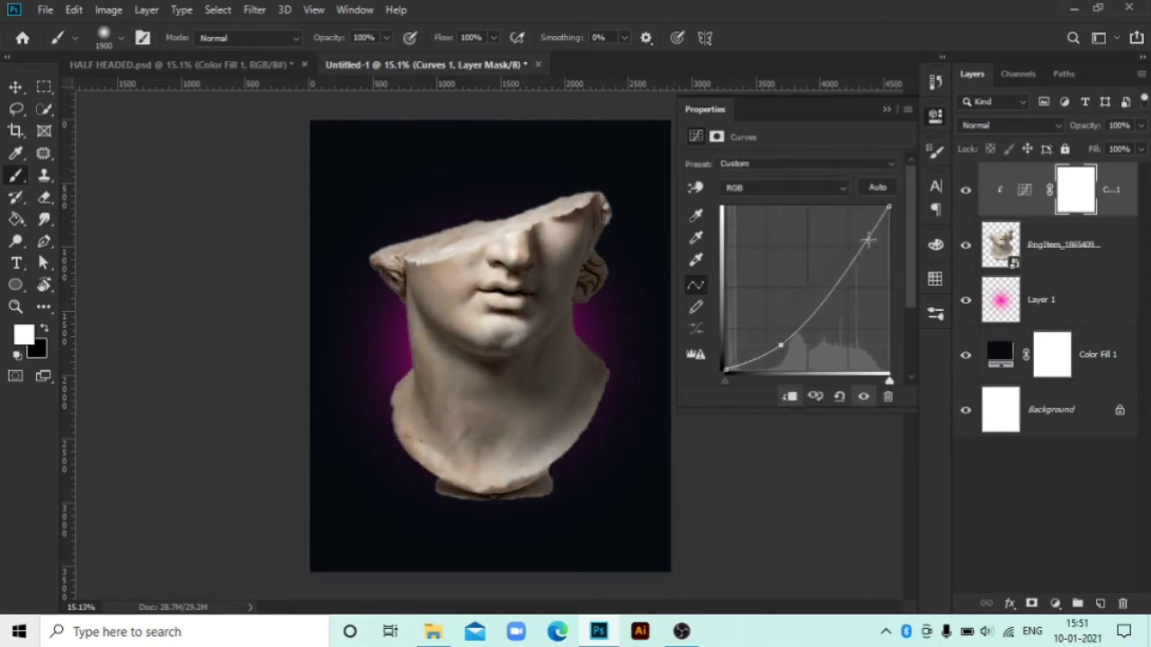
{"action": "left_click_drag", "start_coordinate": [868, 243], "coordinate": [856, 239]}
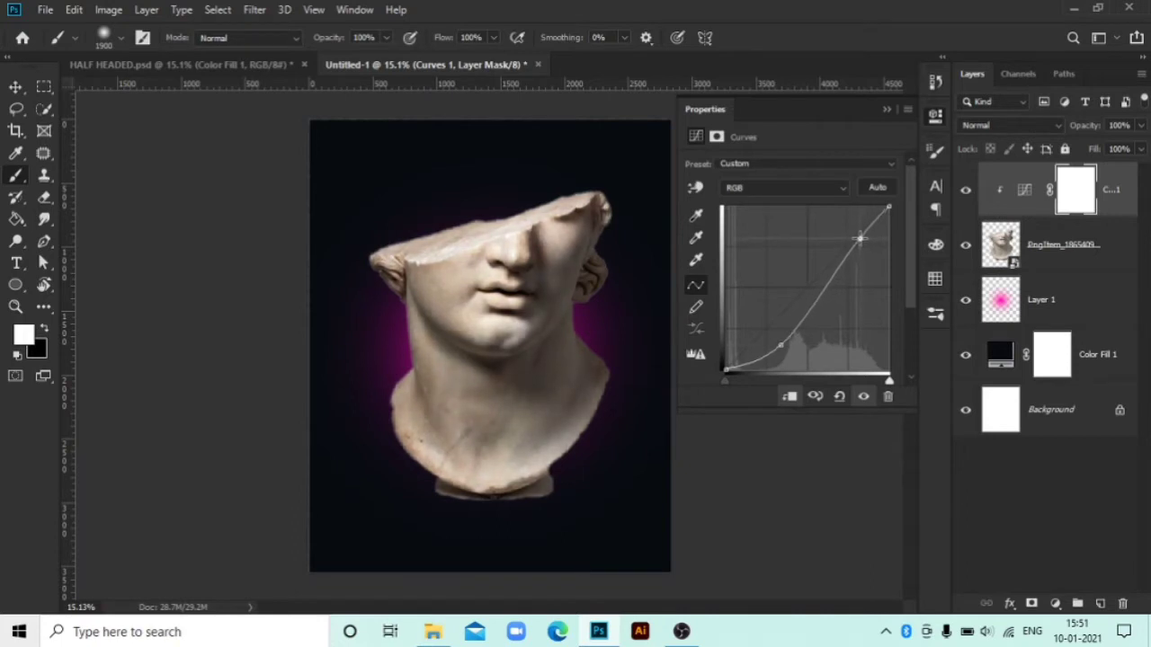
{"action": "left_click", "coordinate": [886, 109]}
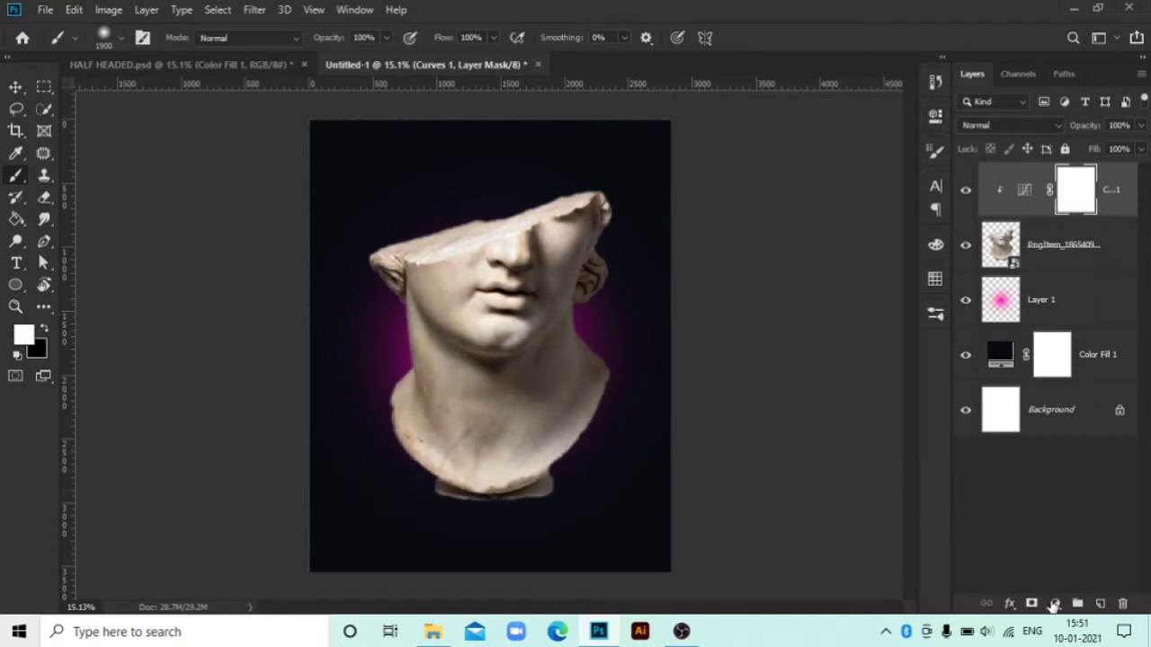
- Add a clipped Color Balance: Cyan-Red -54, Magenta-Green -90, Yellow-Blue about +87
{"action": "left_click", "coordinate": [1054, 604]}
{"action": "left_click", "coordinate": [1057, 455]}
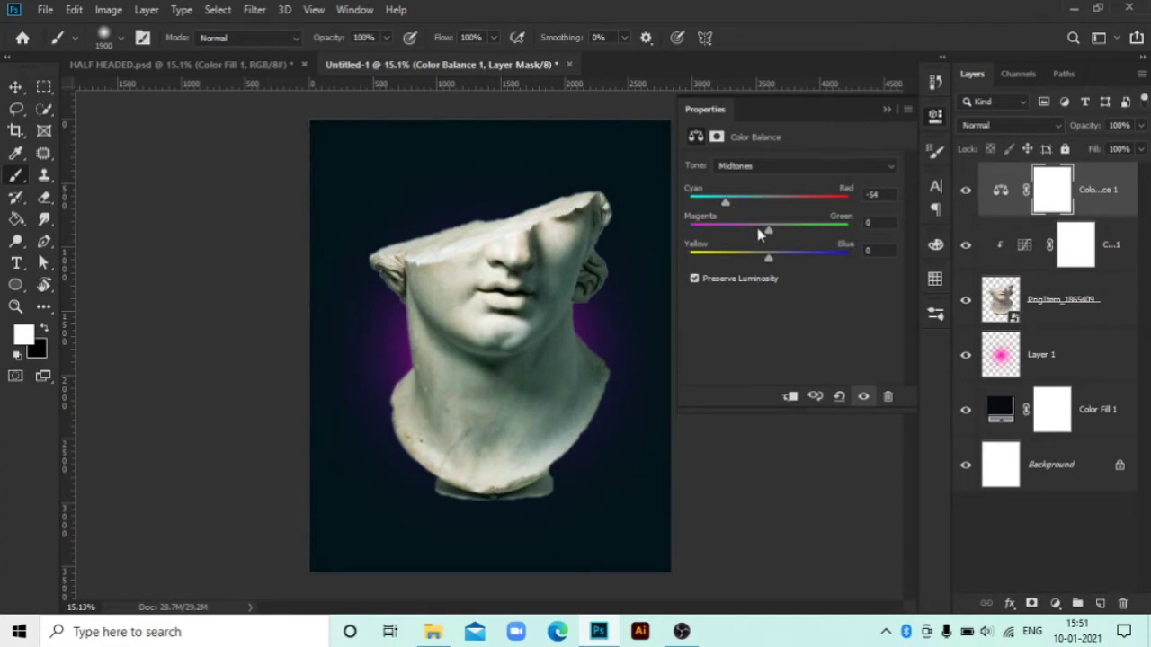
{"action": "left_click_drag", "start_coordinate": [769, 232], "coordinate": [698, 227]}
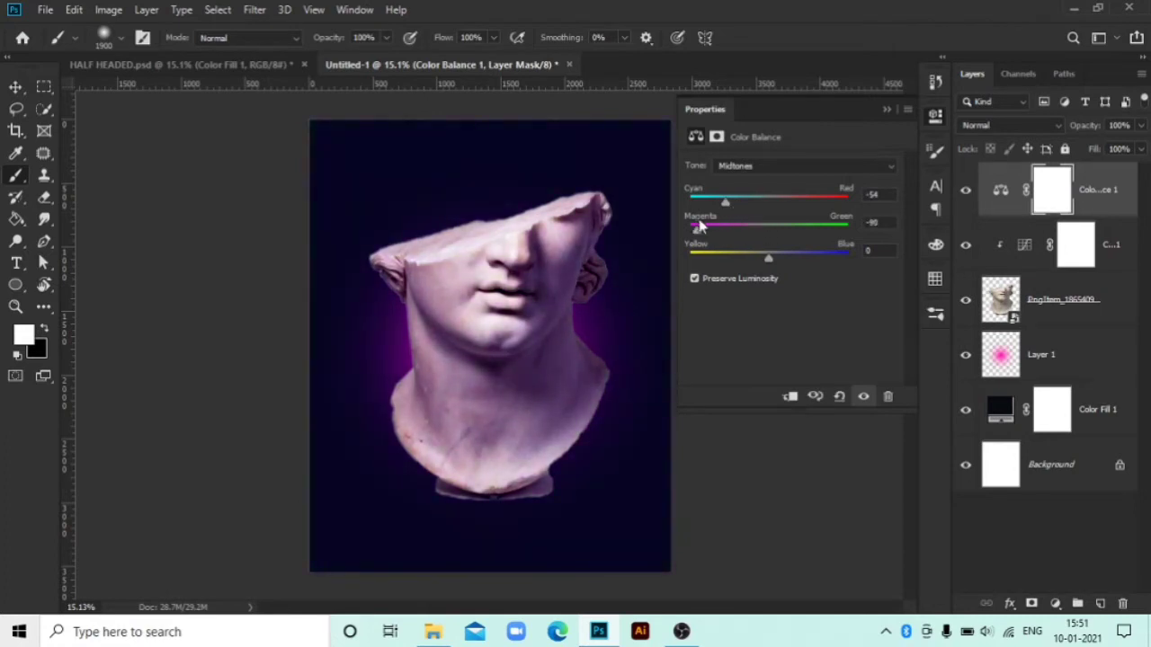
{"action": "left_click_drag", "start_coordinate": [777, 263], "coordinate": [801, 265]}
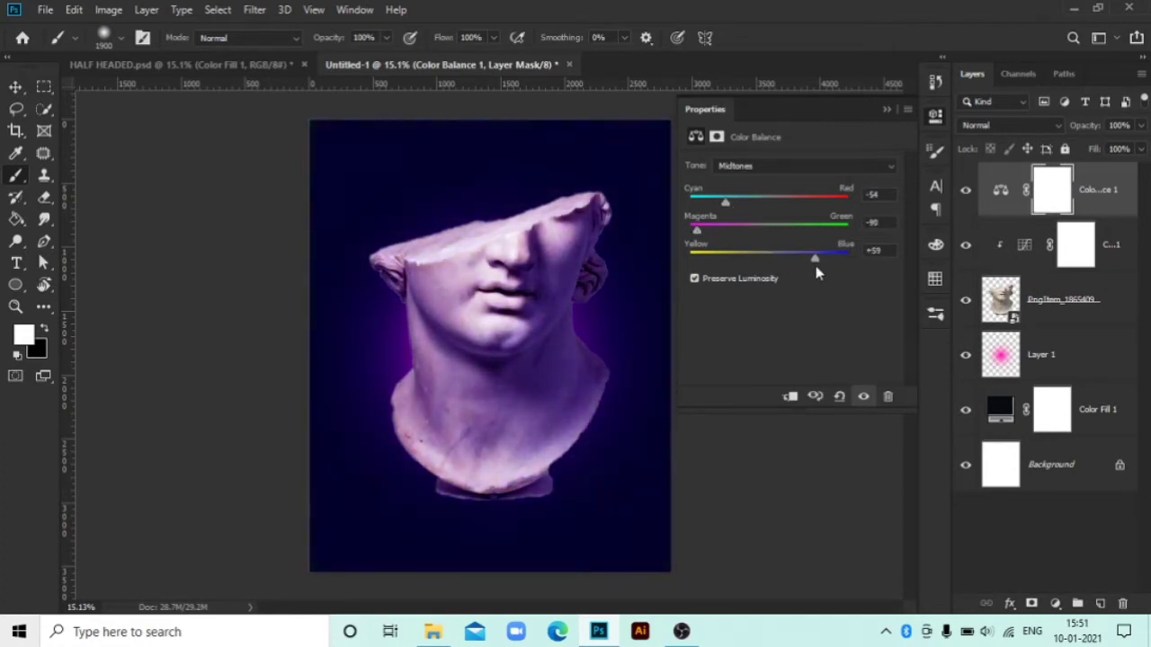
{"action": "left_click", "coordinate": [790, 396]}
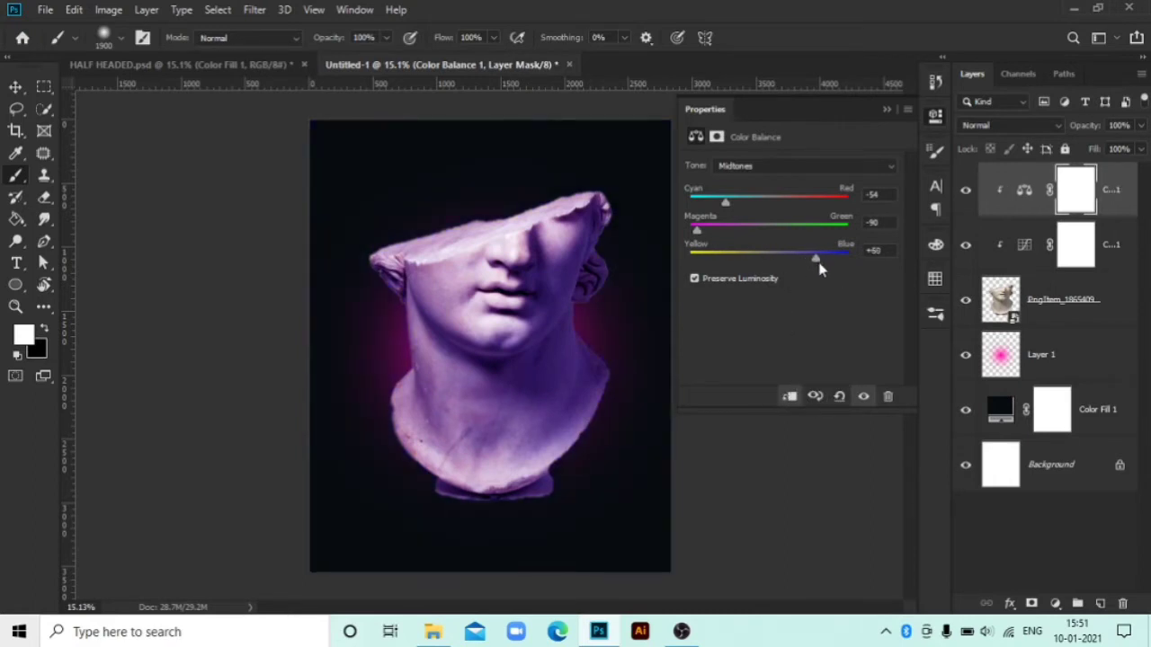
{"action": "left_click_drag", "start_coordinate": [842, 273], "coordinate": [835, 266]}
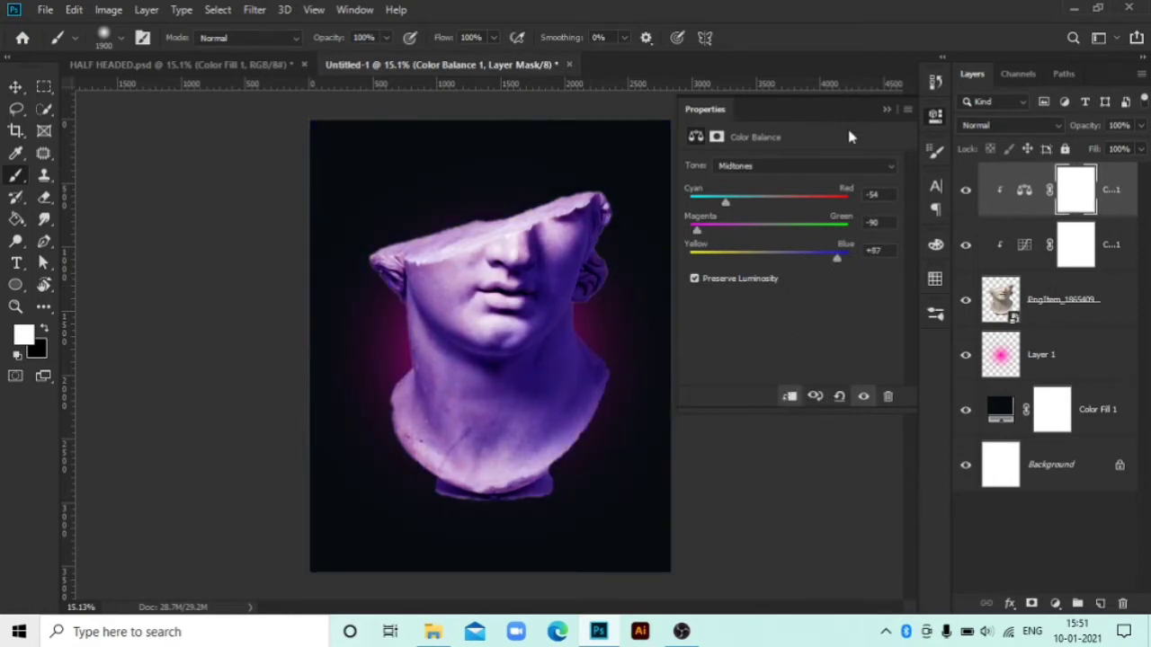
{"action": "left_click", "coordinate": [887, 112]}
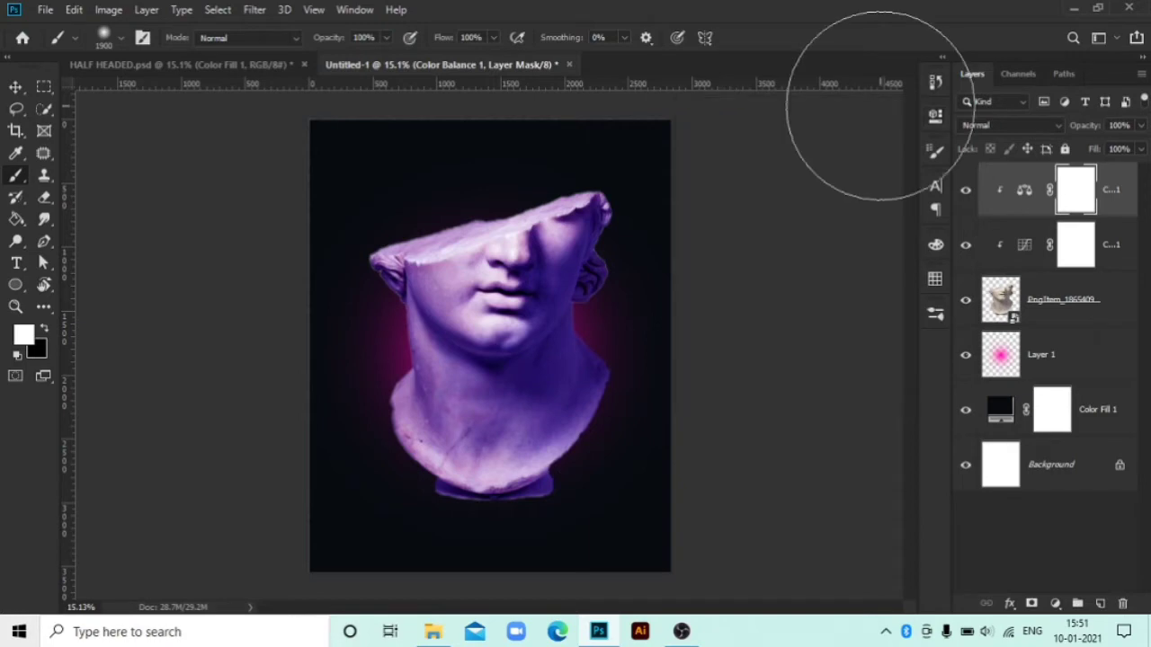
{"action": "left_click", "coordinate": [1101, 297]}
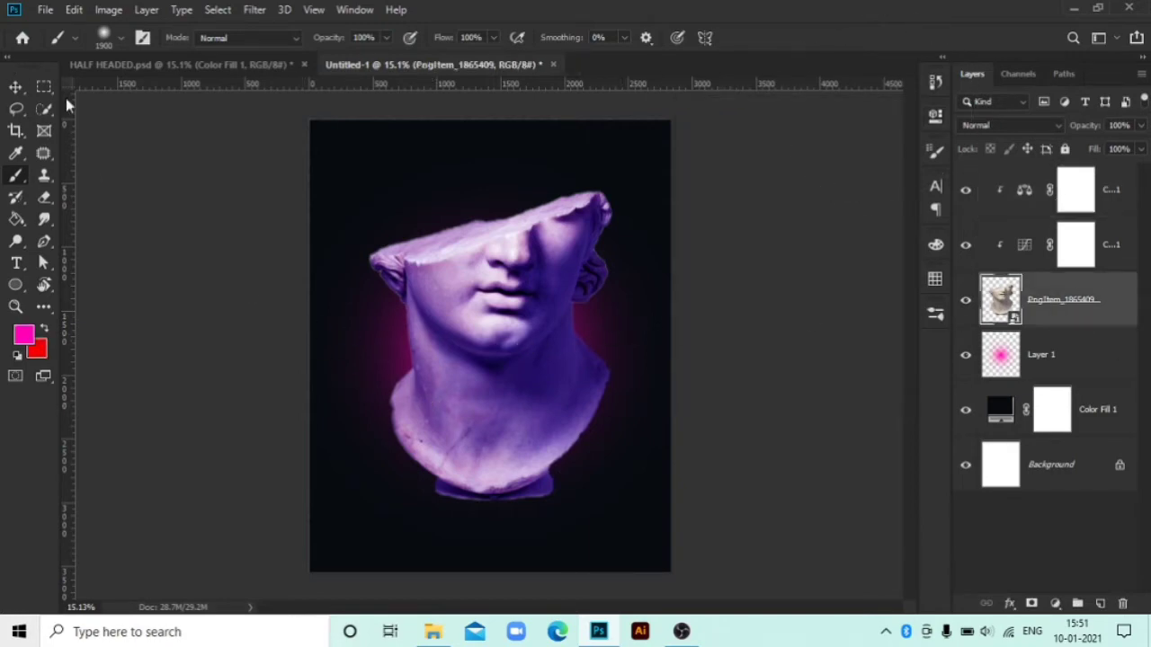
- Zoom in on the neck and lasso-select the upper head above it
{"action": "key", "text": "z"}
{"action": "mouse_move", "coordinate": [423, 404]}
{"action": "left_mouse_down"}
{"action": "mouse_move", "coordinate": [479, 429]}
{"action": "mouse_move", "coordinate": [484, 365]}
{"action": "mouse_move", "coordinate": [418, 353]}
{"action": "left_mouse_up"}
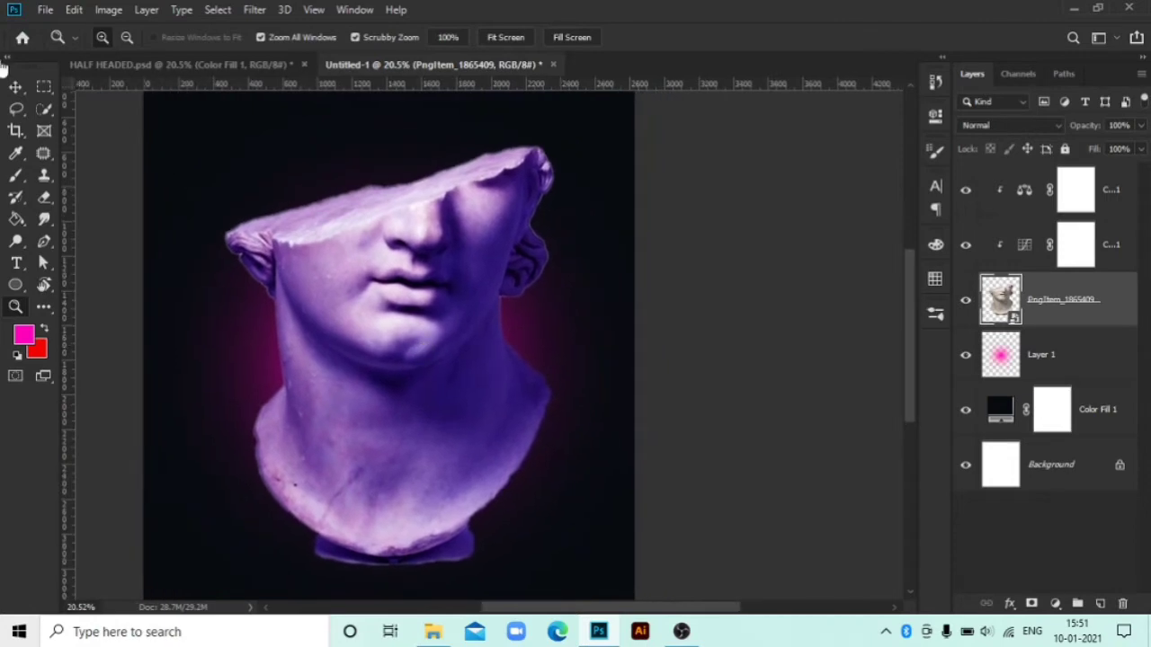
{"action": "left_click", "coordinate": [16, 108]}
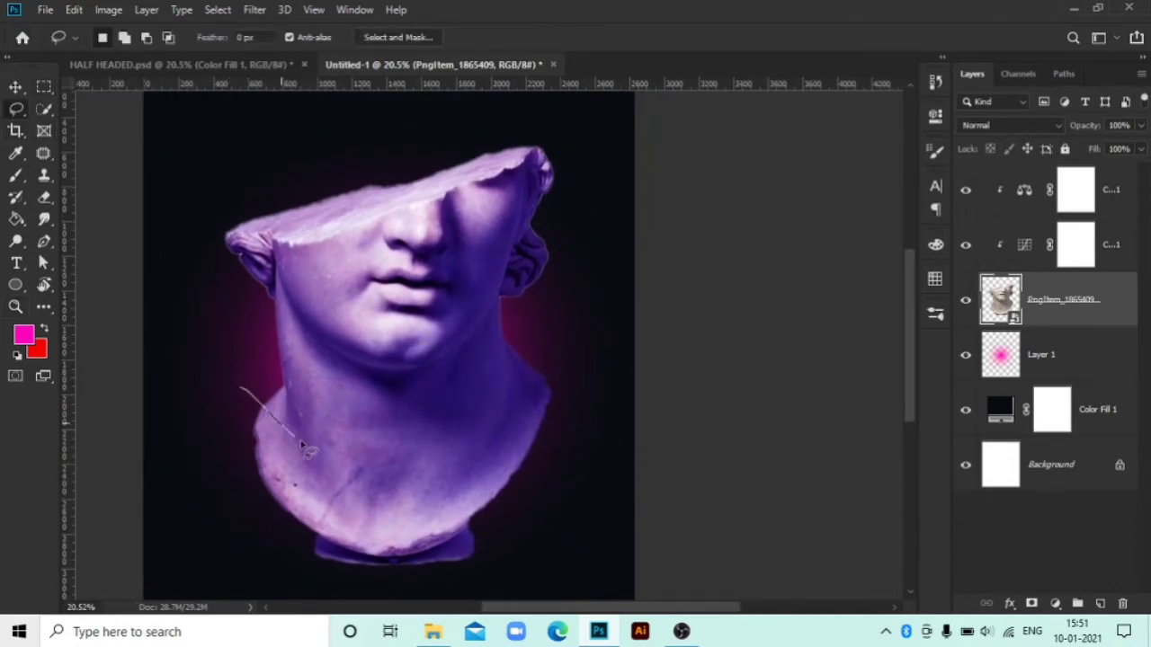
{"action": "left_click_drag", "start_coordinate": [338, 459], "coordinate": [267, 422]}
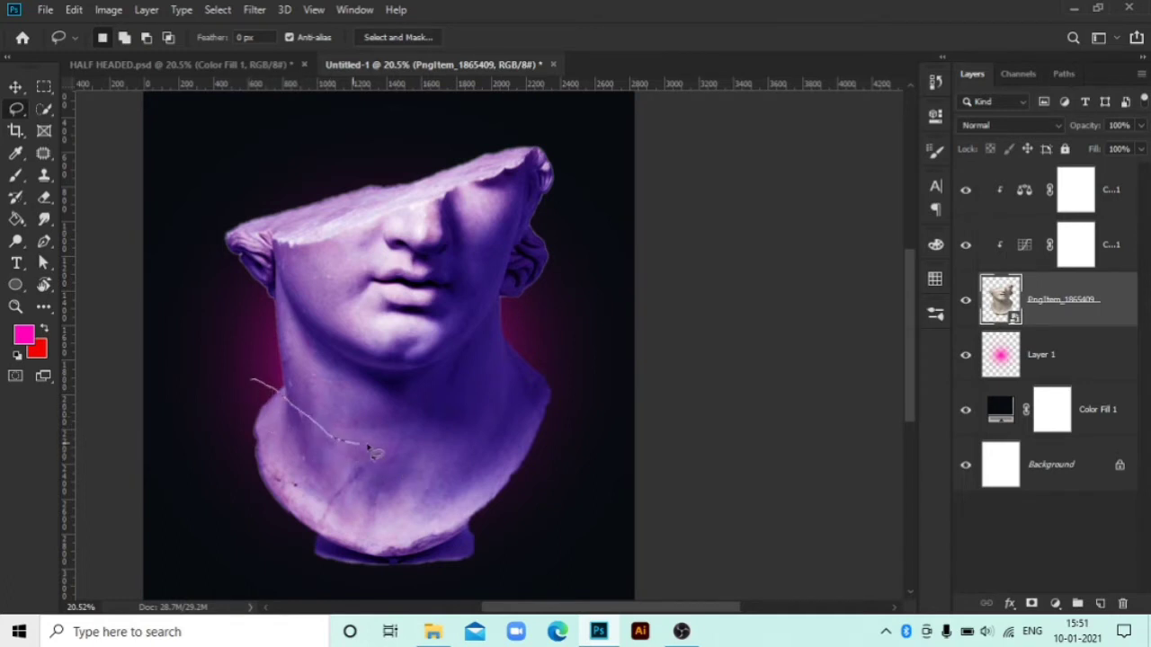
{"action": "mouse_move", "coordinate": [368, 446]}
{"action": "left_mouse_down"}
{"action": "mouse_move", "coordinate": [419, 439]}
{"action": "mouse_move", "coordinate": [546, 325]}
{"action": "mouse_move", "coordinate": [595, 245]}
{"action": "mouse_move", "coordinate": [570, 141]}
{"action": "mouse_move", "coordinate": [458, 116]}
{"action": "mouse_move", "coordinate": [237, 179]}
{"action": "mouse_move", "coordinate": [191, 282]}
{"action": "mouse_move", "coordinate": [253, 387]}
{"action": "left_mouse_up"}
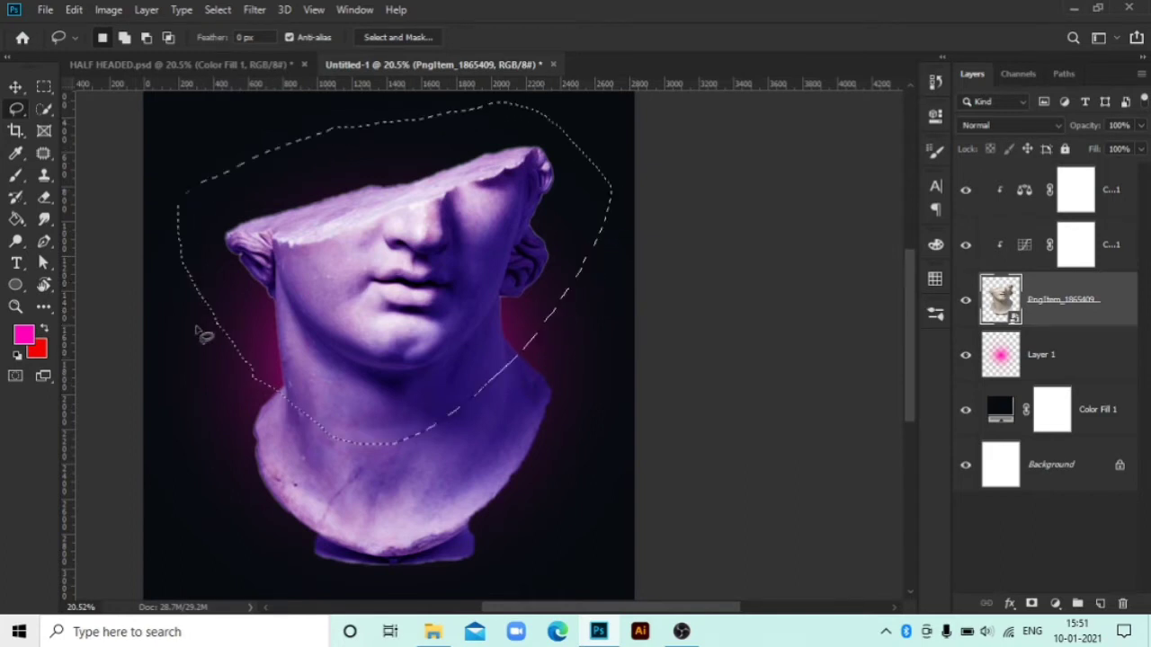
- Nudge the selected head piece three steps up and two left, then deselect
{"action": "left_click", "coordinate": [16, 87]}
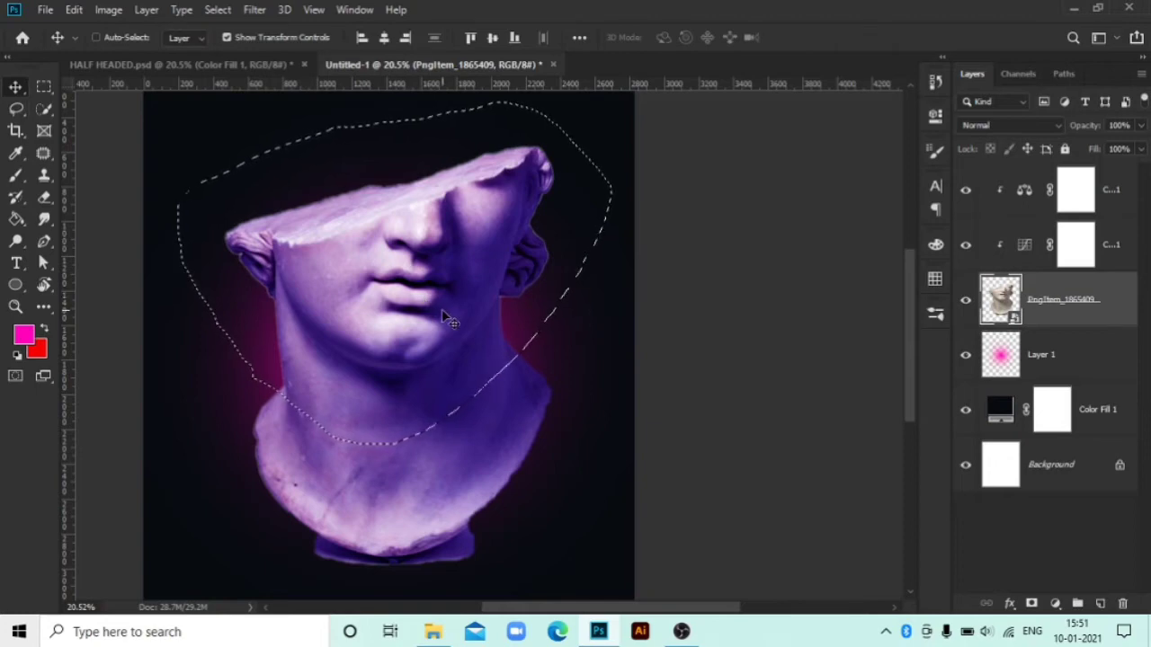
{"action": "key", "text": "shift+Up"}
{"action": "key", "text": "shift+Up"}
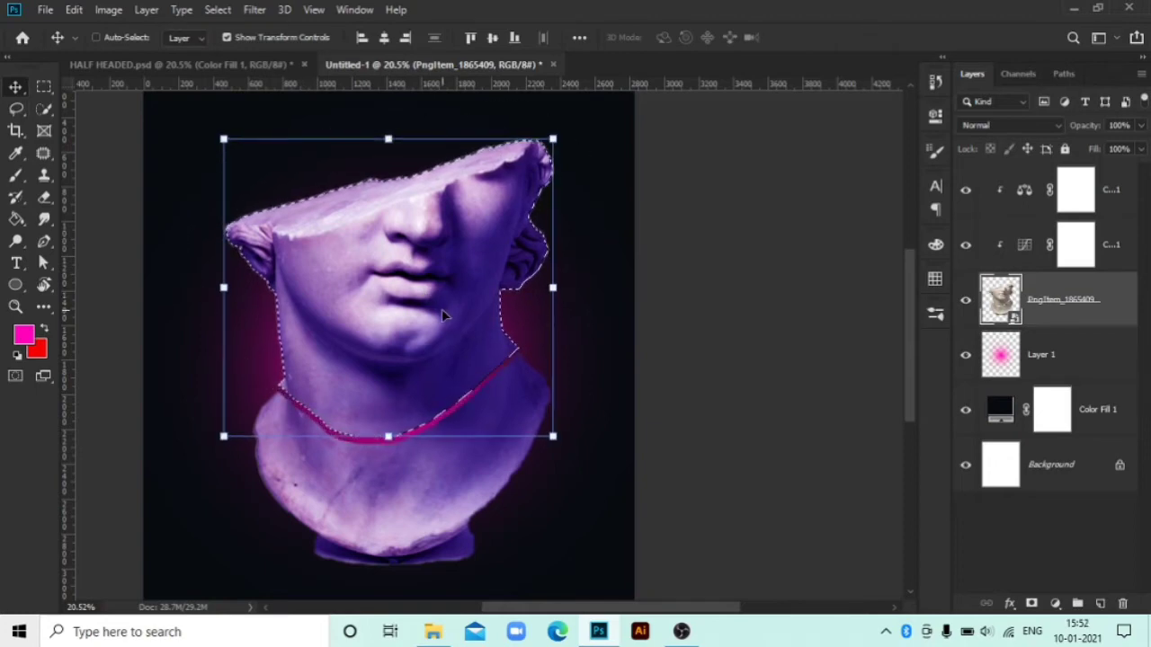
{"action": "key", "text": "shift+Up"}
{"action": "key", "text": "shift+Up"}
{"action": "key", "text": "shift+Up"}
{"action": "key", "text": "shift+Up"}
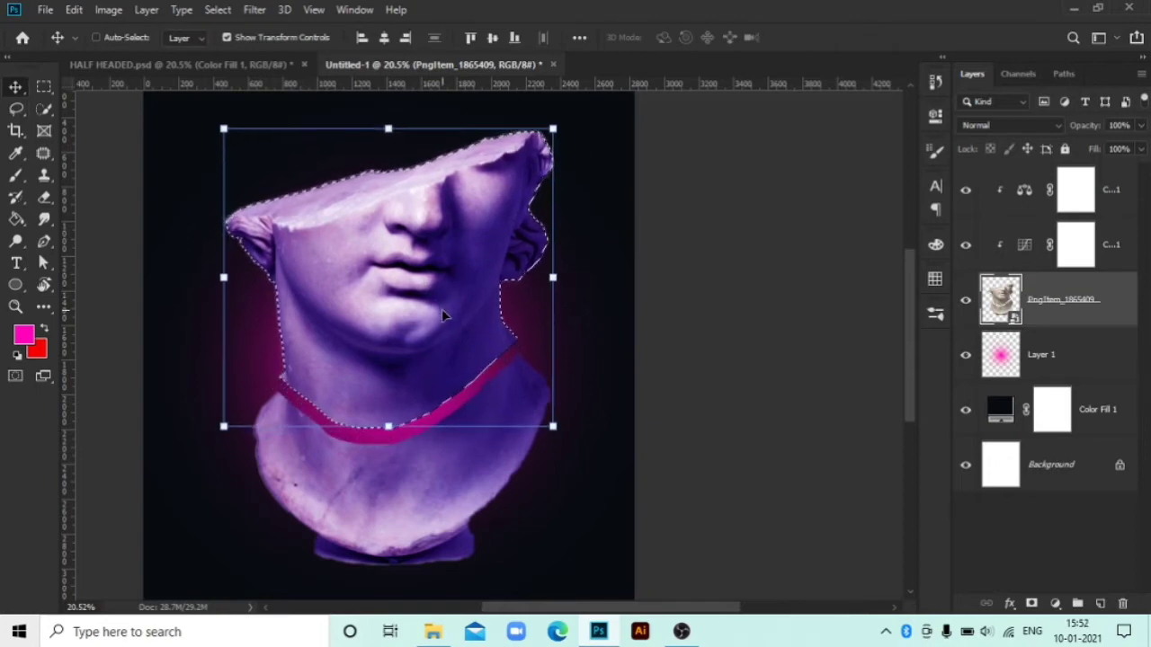
{"action": "key", "text": "shift+Up"}
{"action": "key", "text": "shift+Left"}
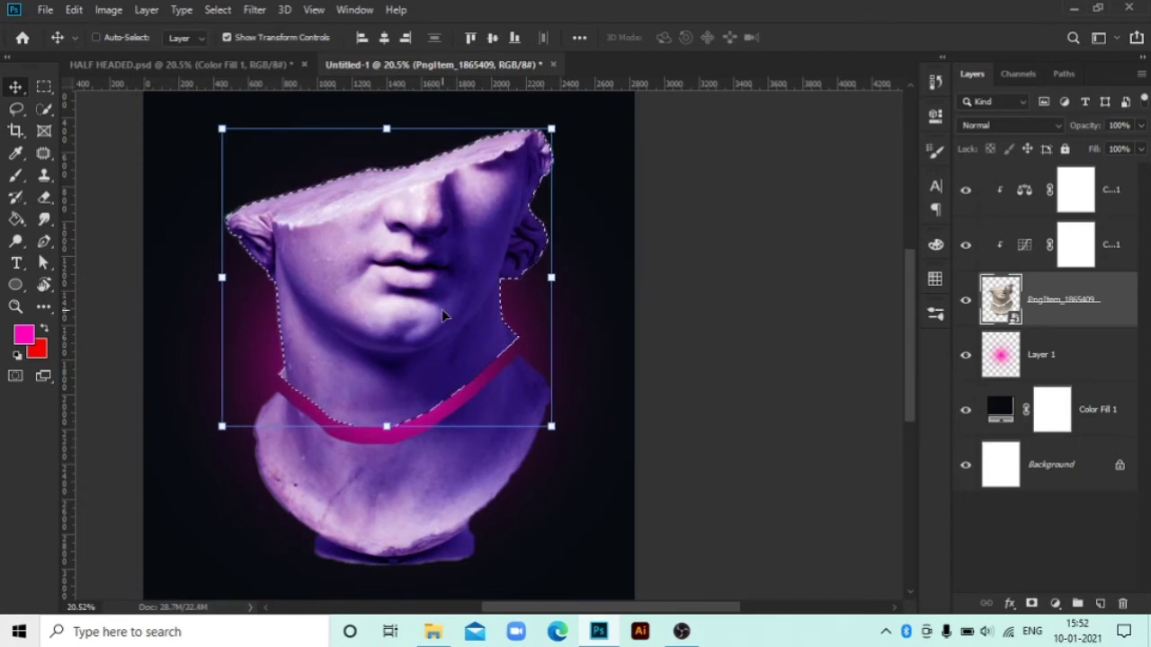
{"action": "key", "text": "shift+Left"}
{"action": "key", "text": "shift+Left"}
{"action": "key", "text": "shift+Left"}
{"action": "key", "text": "shift+Left"}
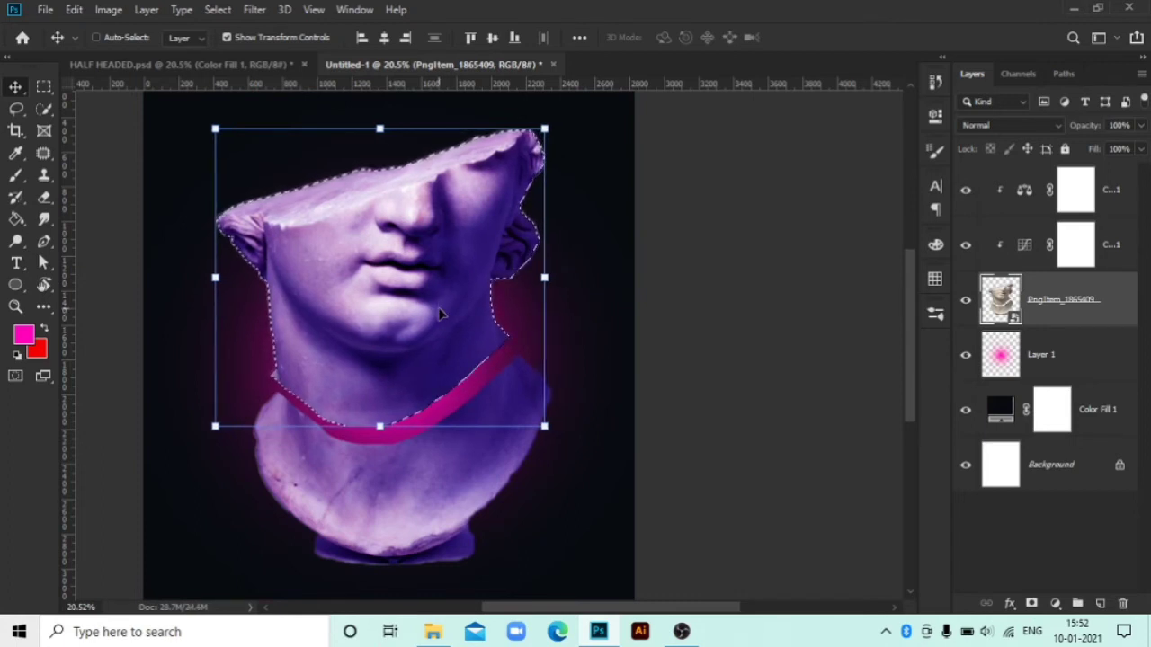
{"action": "key", "text": "ctrl+d"}
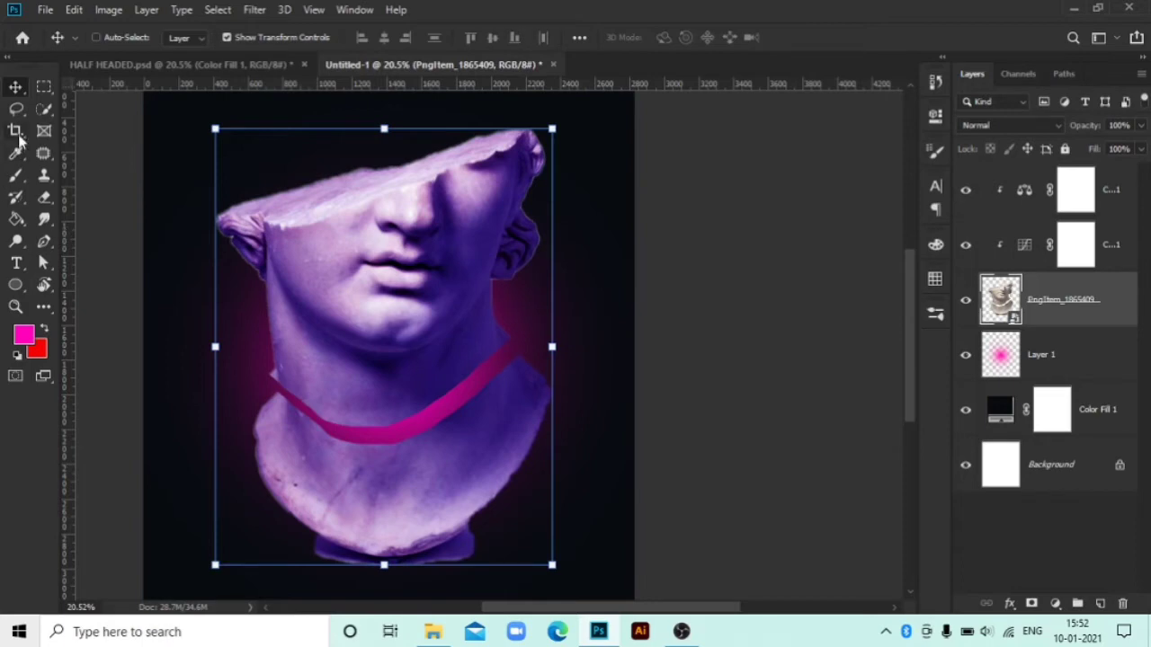
- Lasso a second cut above the neck, nudge that piece up and slightly left, and deselect
{"action": "left_click", "coordinate": [16, 108]}
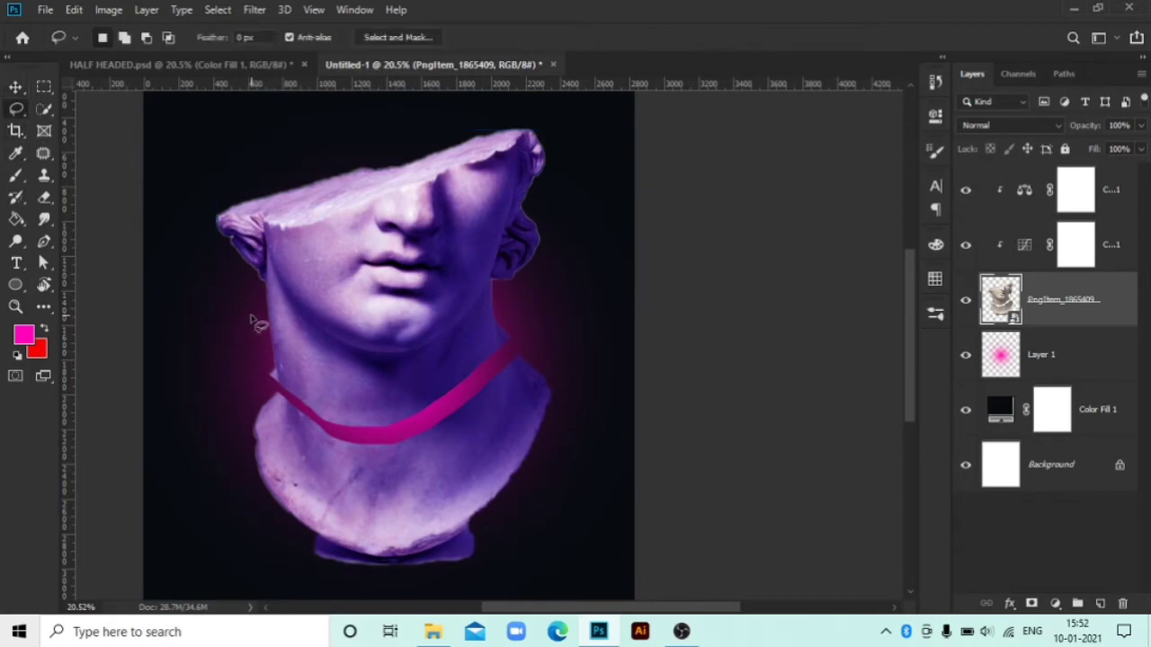
{"action": "mouse_move", "coordinate": [343, 377]}
{"action": "left_mouse_down"}
{"action": "mouse_move", "coordinate": [398, 392]}
{"action": "mouse_move", "coordinate": [534, 298]}
{"action": "mouse_move", "coordinate": [589, 217]}
{"action": "mouse_move", "coordinate": [553, 117]}
{"action": "mouse_move", "coordinate": [435, 100]}
{"action": "mouse_move", "coordinate": [286, 141]}
{"action": "mouse_move", "coordinate": [203, 209]}
{"action": "mouse_move", "coordinate": [222, 283]}
{"action": "mouse_move", "coordinate": [268, 333]}
{"action": "left_mouse_up"}
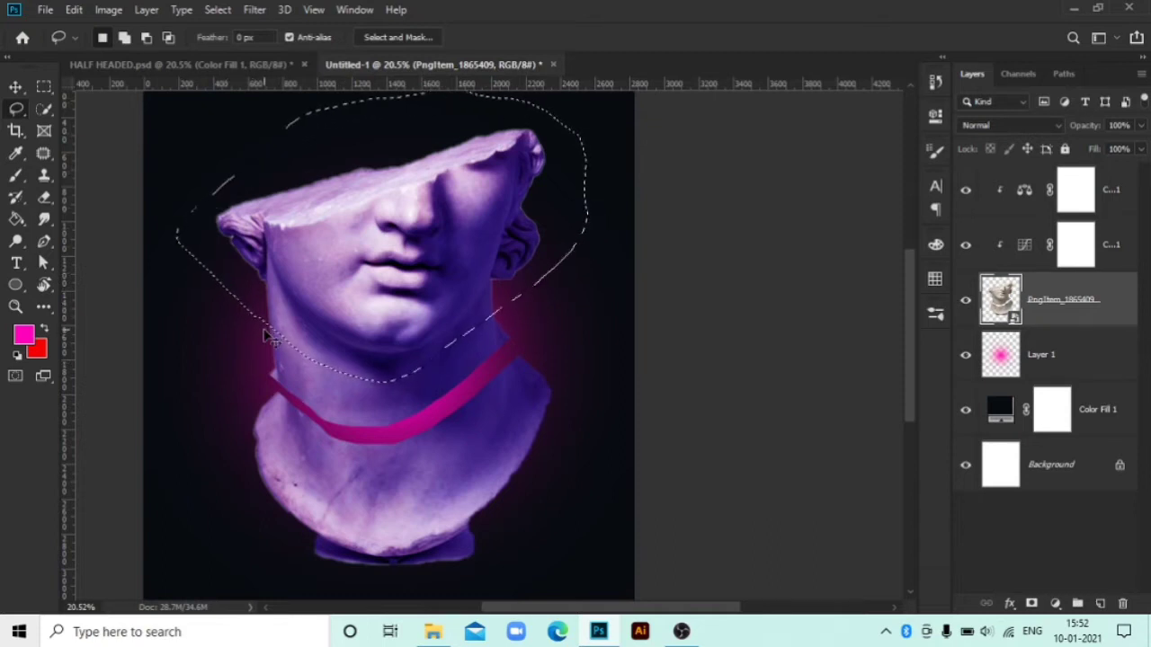
{"action": "key", "text": "ctrl+Up"}
{"action": "key", "text": "ctrl+Up"}
{"action": "key", "text": "ctrl+Up"}
{"action": "key", "text": "ctrl+Up"}
{"action": "key", "text": "ctrl+Up"}
{"action": "key", "text": "ctrl+Up"}
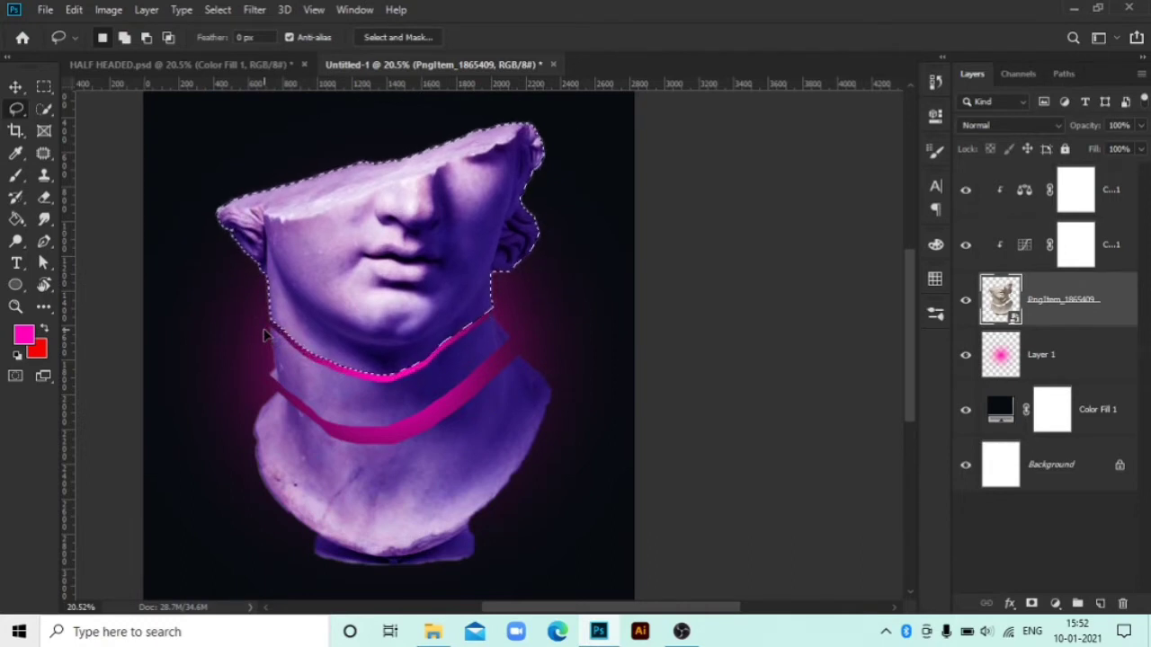
{"action": "key", "text": "ctrl+Up"}
{"action": "key", "text": "ctrl+Up"}
{"action": "key", "text": "ctrl+Up"}
{"action": "key", "text": "ctrl+Up"}
{"action": "key", "text": "ctrl+Up"}
{"action": "key", "text": "ctrl+Up"}
{"action": "left_click_drag", "start_coordinate": [267, 335], "coordinate": [261, 334]}
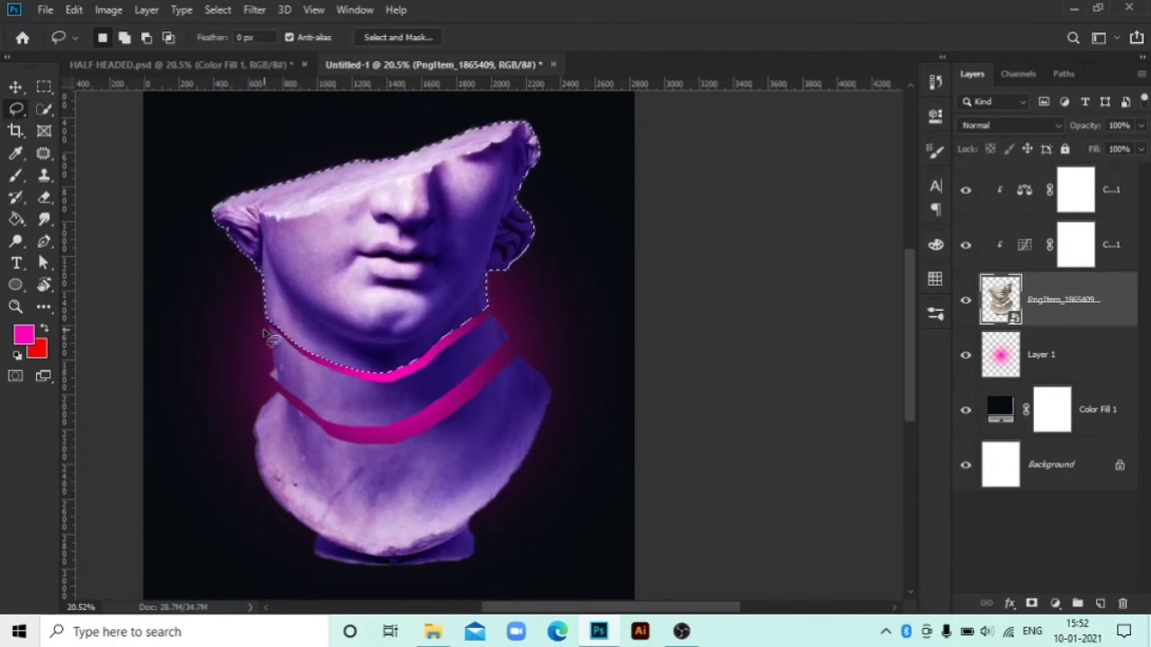
{"action": "key", "text": "ctrl+Up"}
{"action": "key", "text": "ctrl+Up"}
{"action": "key", "text": "ctrl+Up"}
{"action": "key", "text": "ctrl+Up"}
{"action": "key", "text": "ctrl+Up"}
{"action": "key", "text": "ctrl+Up"}
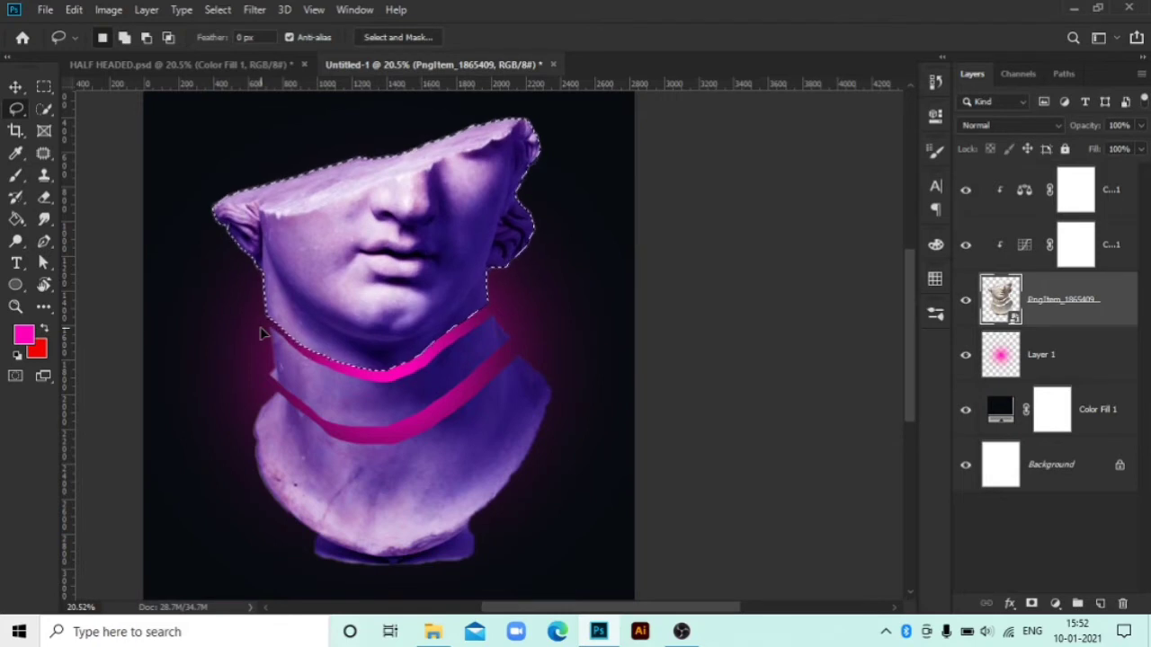
{"action": "key", "text": "ctrl+Up"}
{"action": "key", "text": "ctrl+Up"}
{"action": "key", "text": "ctrl+Up"}
{"action": "key", "text": "ctrl+Up"}
{"action": "key", "text": "ctrl+Up"}
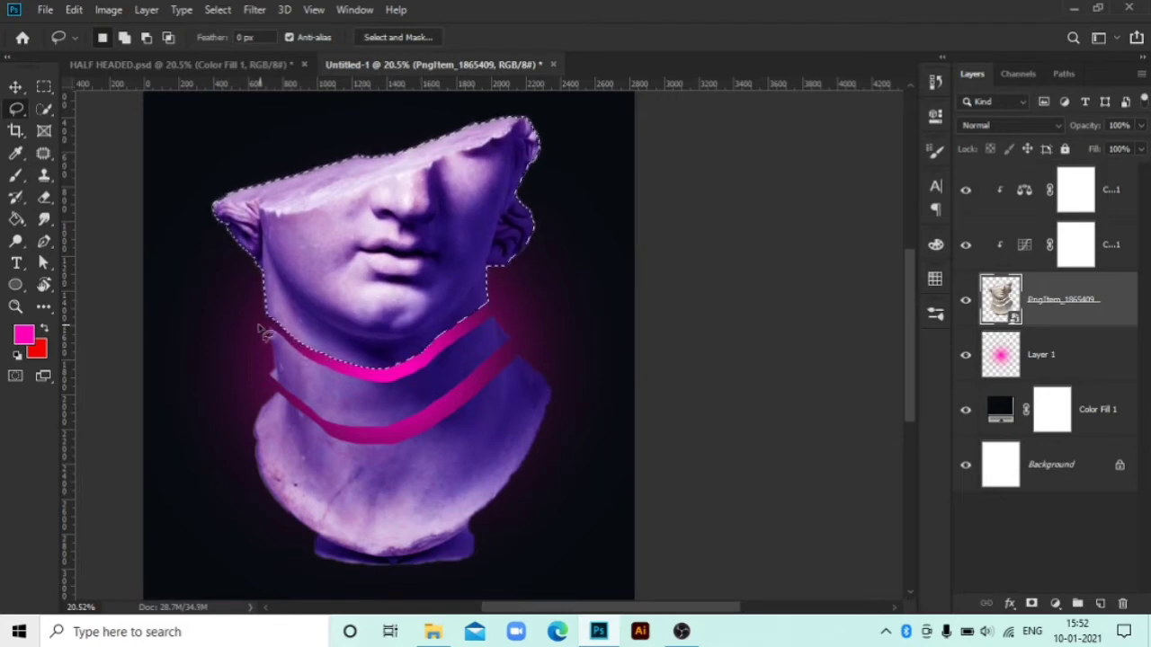
{"action": "key", "text": "ctrl+d"}
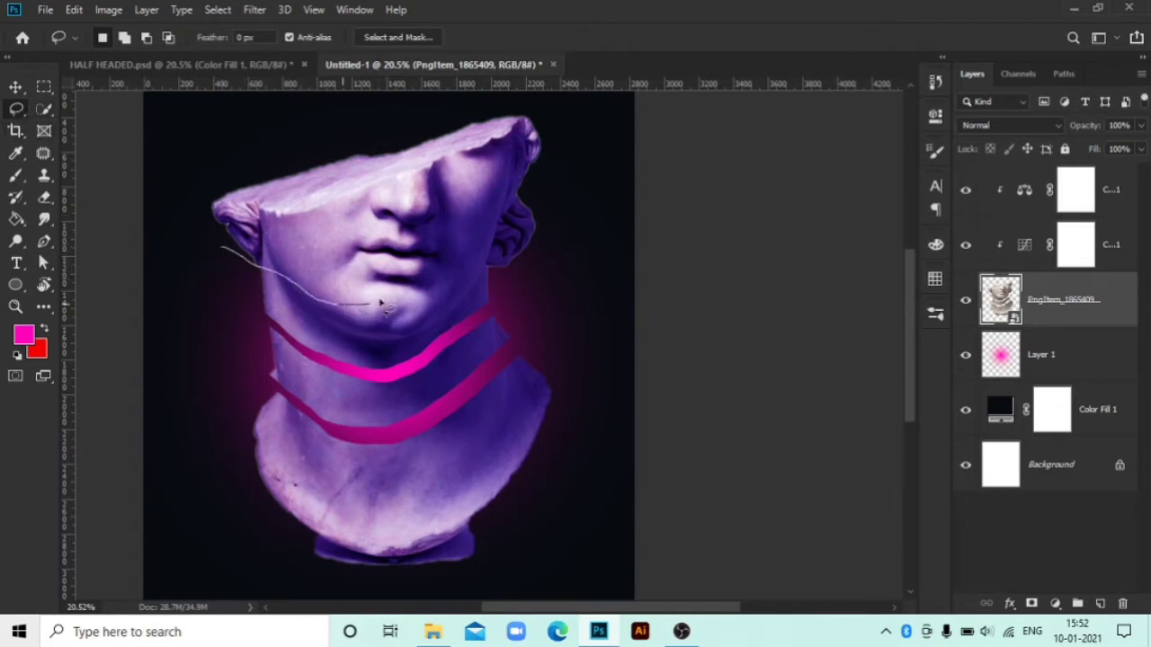
- Lasso-select the top of the head, starting the cut across the cheek
{"action": "left_click_drag", "start_coordinate": [380, 304], "coordinate": [546, 176]}
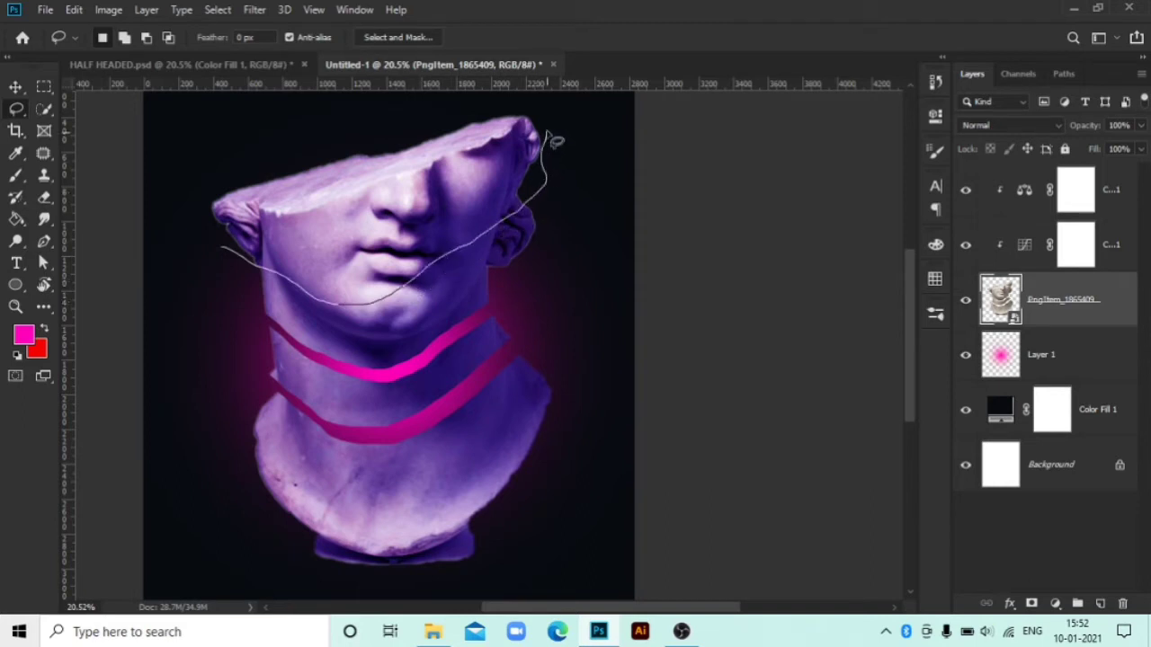
{"action": "mouse_move", "coordinate": [521, 112]}
{"action": "left_mouse_down"}
{"action": "mouse_move", "coordinate": [463, 98]}
{"action": "mouse_move", "coordinate": [297, 118]}
{"action": "mouse_move", "coordinate": [197, 164]}
{"action": "mouse_move", "coordinate": [207, 241]}
{"action": "mouse_move", "coordinate": [222, 252]}
{"action": "left_mouse_up"}
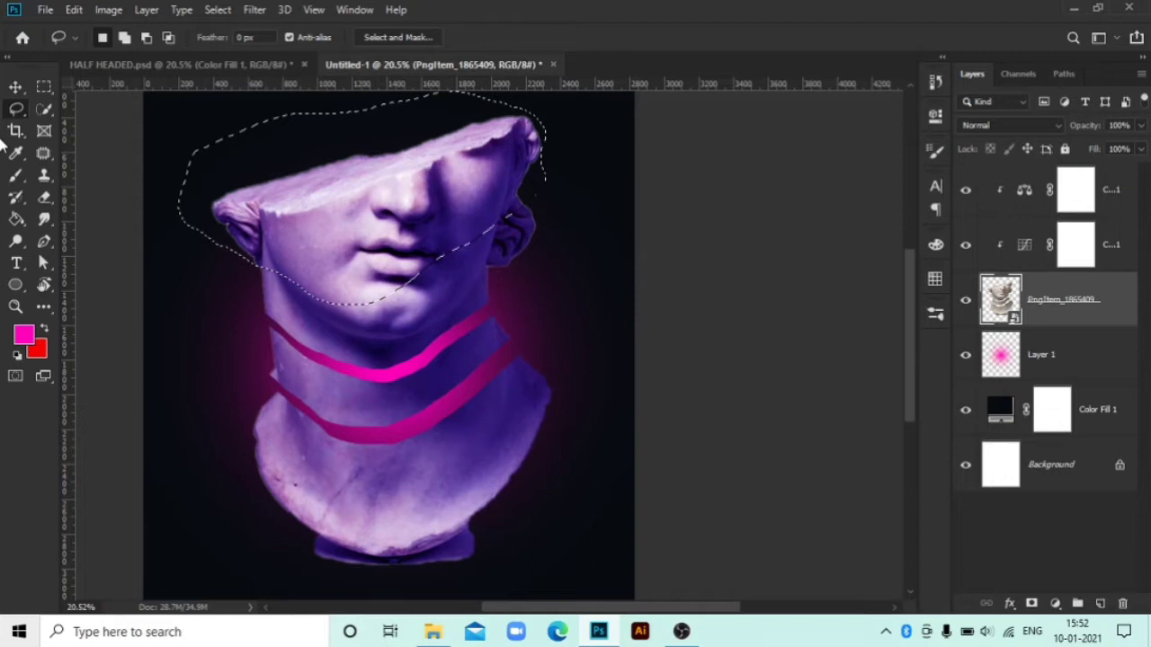
{"action": "left_click", "coordinate": [16, 87]}
- Nudge the top slice up and left, deselect, and zoom out to the whole poster
{"action": "key", "text": "shift+Up"}
{"action": "key", "text": "shift+Up"}
{"action": "key", "text": "shift+Up"}
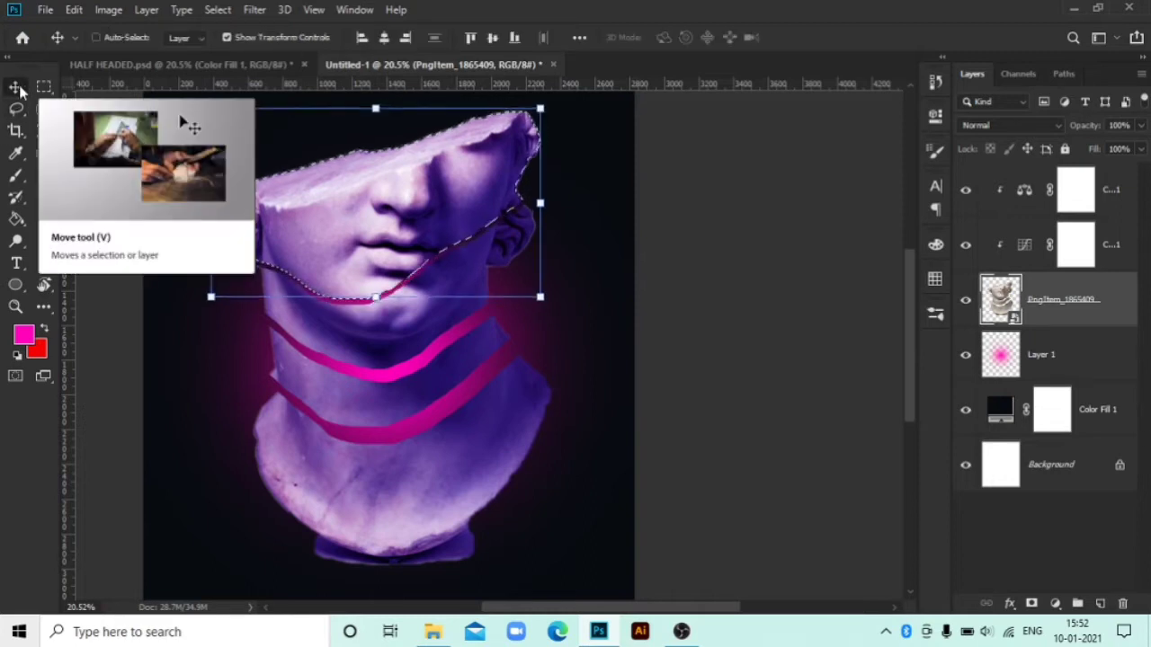
{"action": "key", "text": "shift+Up"}
{"action": "key", "text": "shift+Up"}
{"action": "key", "text": "shift+Up"}
{"action": "key", "text": "shift+Up"}
{"action": "key", "text": "shift+Up"}
{"action": "key", "text": "shift+Up"}
{"action": "key", "text": "shift+Left"}
{"action": "key", "text": "shift+Left"}
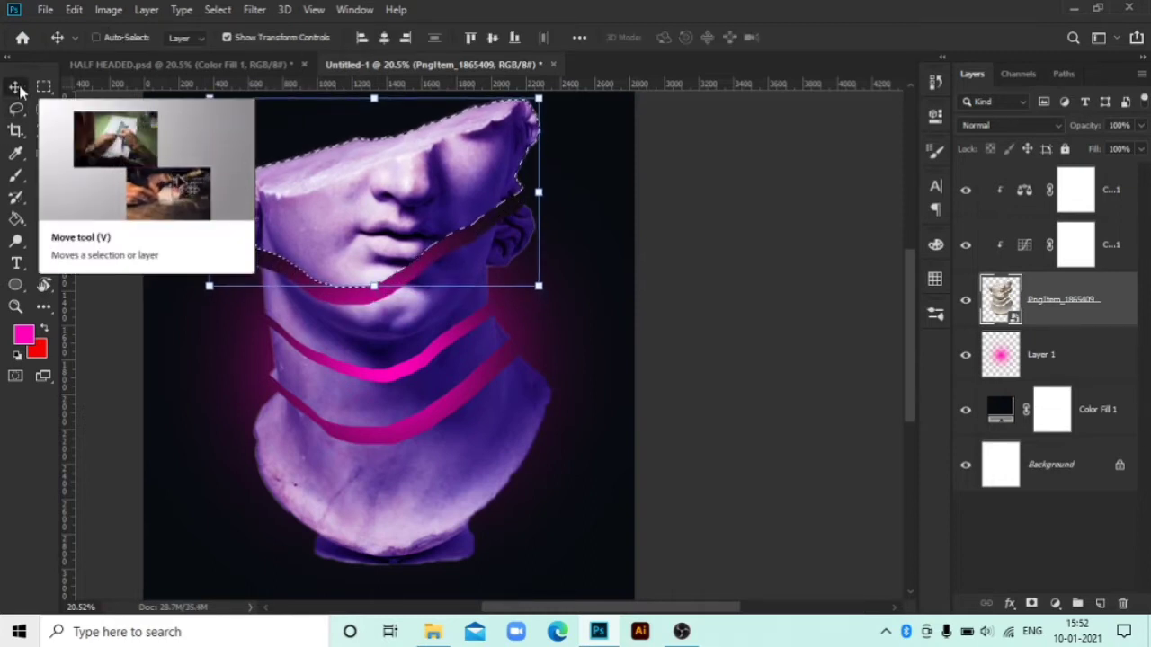
{"action": "key", "text": "shift+Left"}
{"action": "key", "text": "shift+Left"}
{"action": "key", "text": "shift+Up"}
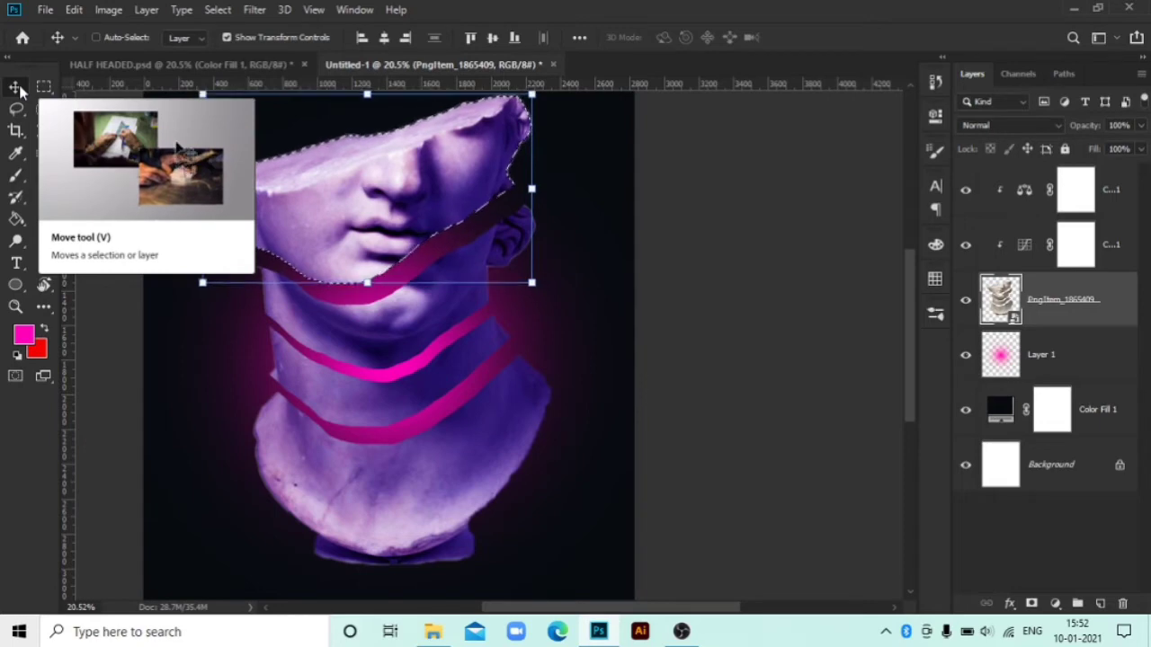
{"action": "key", "text": "shift+Right"}
{"action": "key", "text": "shift+Up"}
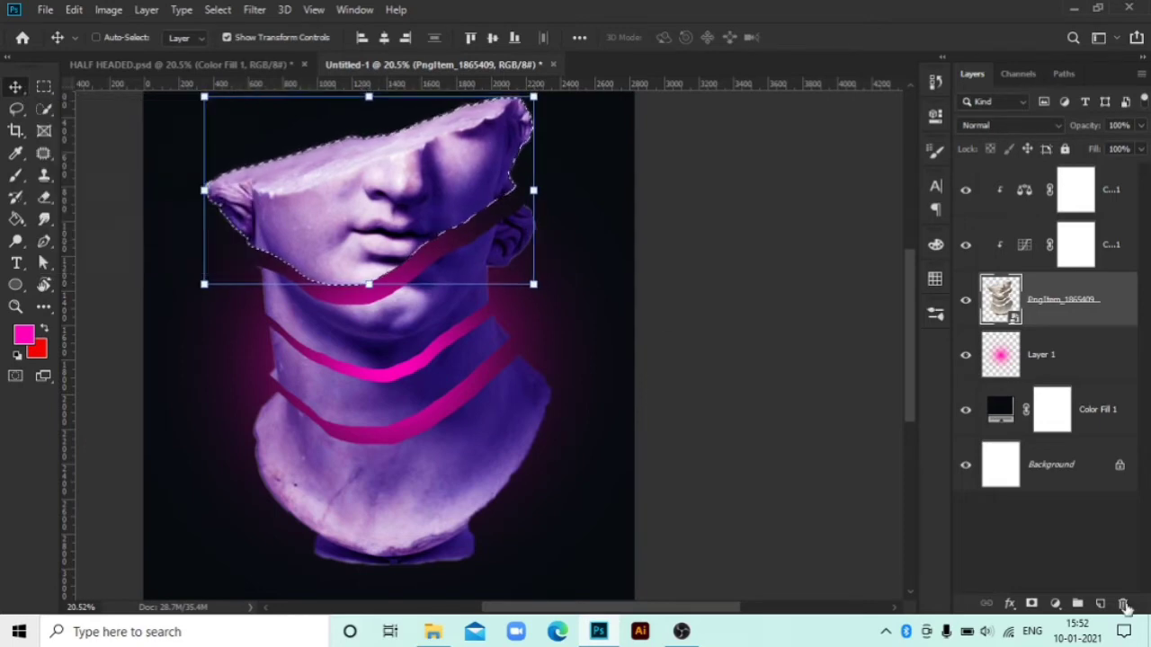
{"action": "key", "text": "ctrl+d"}
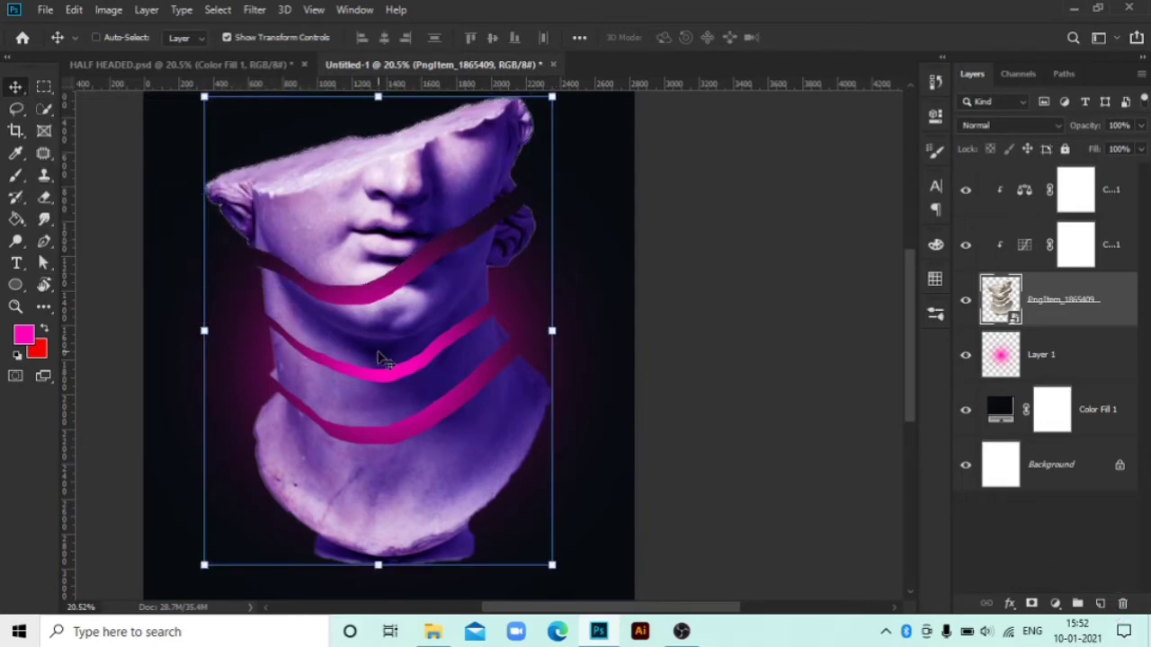
{"action": "key", "text": "z"}
{"action": "mouse_move", "coordinate": [404, 360]}
{"action": "left_mouse_down"}
{"action": "mouse_move", "coordinate": [336, 333]}
{"action": "mouse_move", "coordinate": [392, 372]}
{"action": "left_mouse_up"}
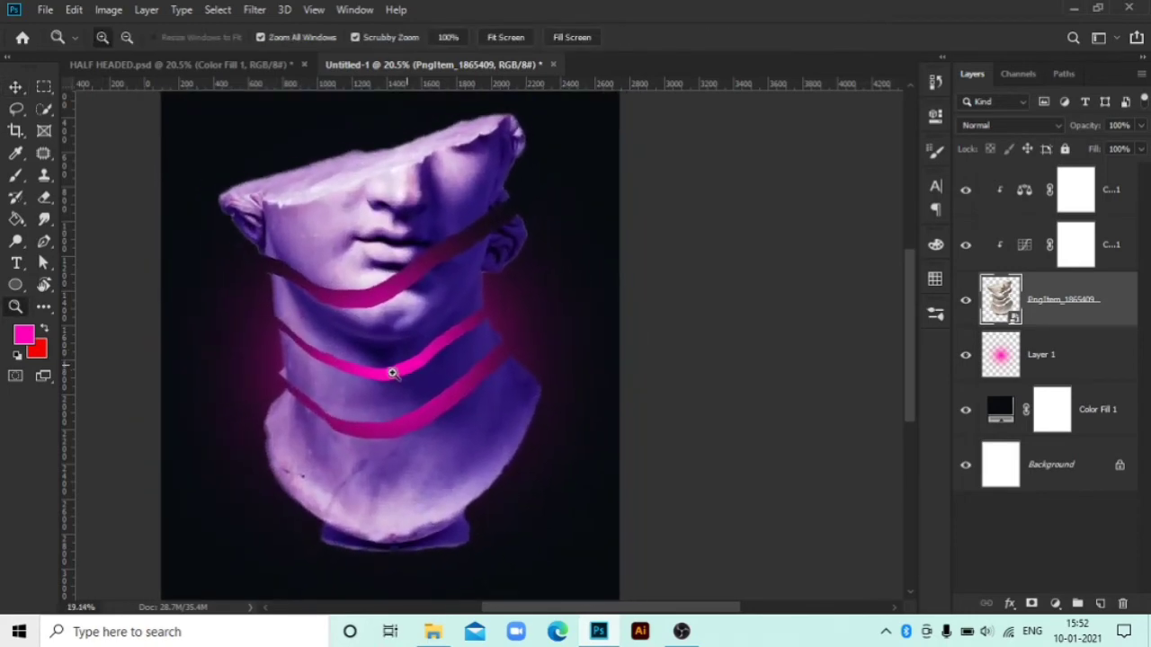
- Reselect the top head fragment and nudge it slightly right and down
{"action": "left_click", "coordinate": [15, 87]}
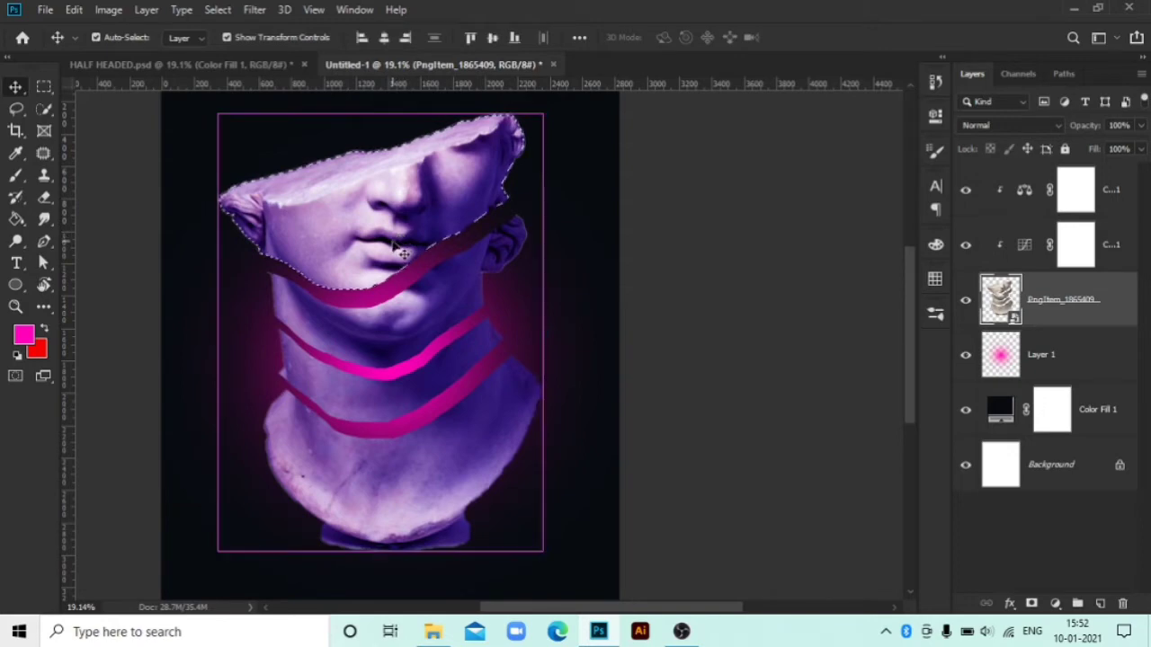
{"action": "key", "text": "ctrl+shift+d"}
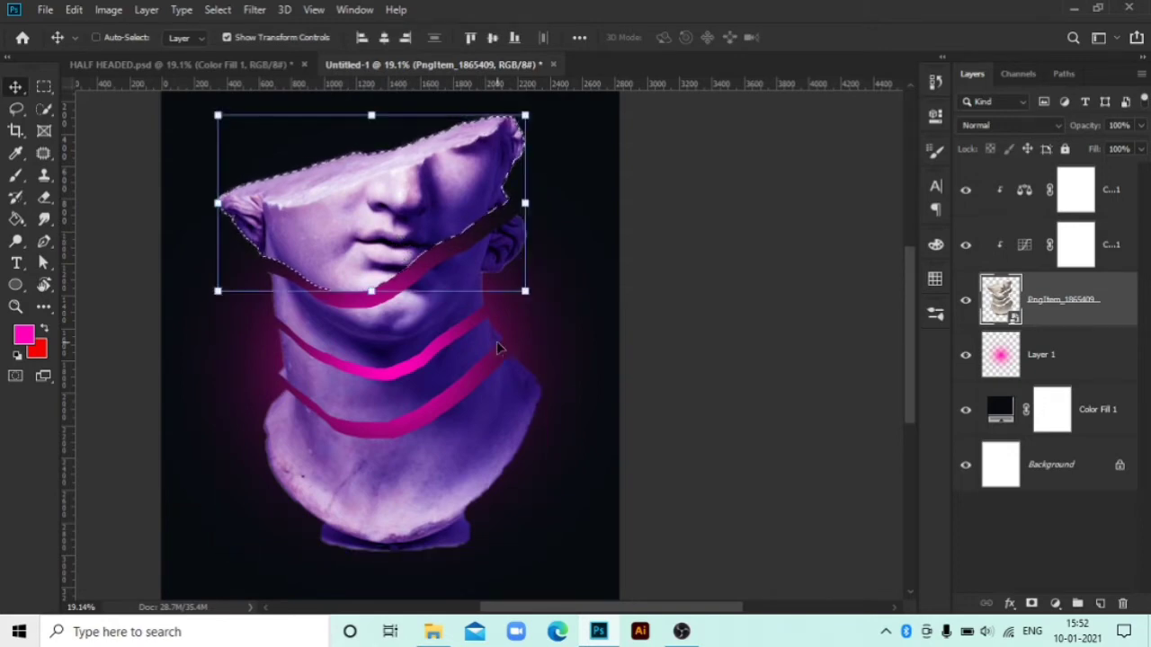
{"action": "key", "text": "shift+Right"}
{"action": "key", "text": "shift+Down"}
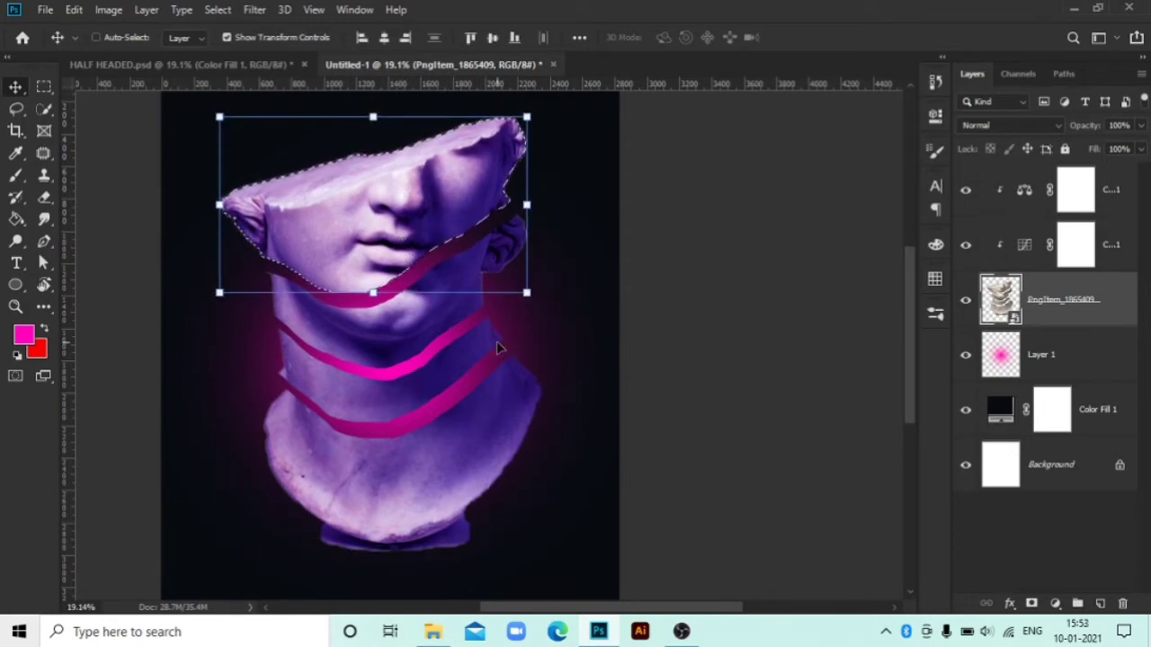
- Retry nudging the fragment right, dismiss the error dialogs, then clear the selection
{"action": "left_click", "coordinate": [991, 527]}
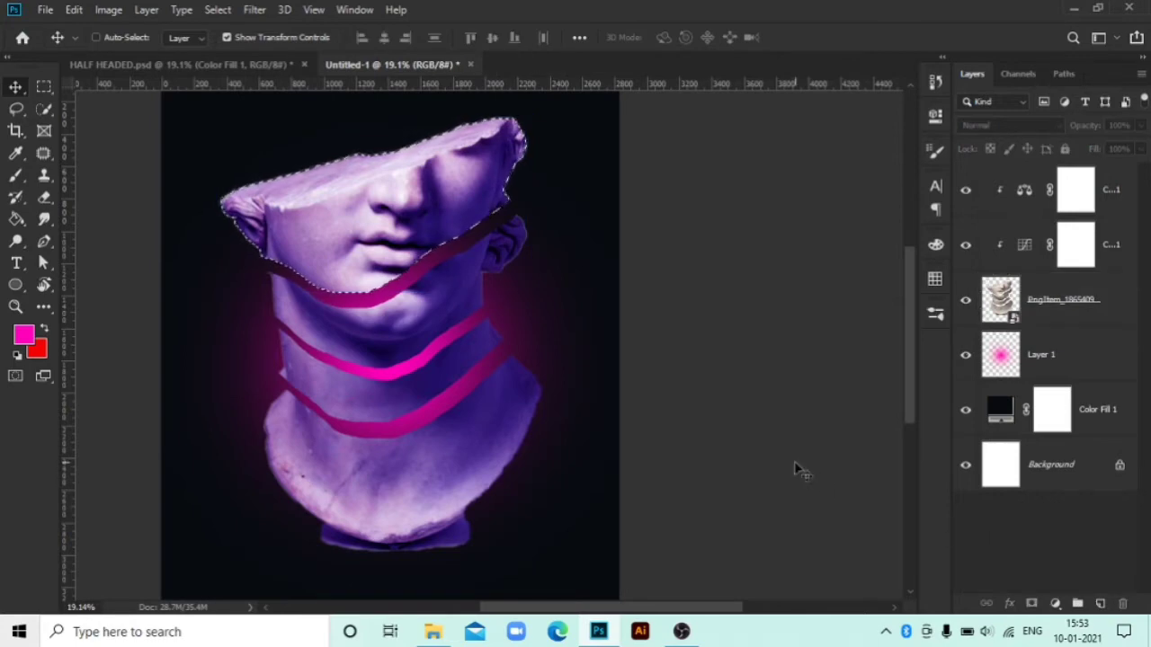
{"action": "key", "text": "Right"}
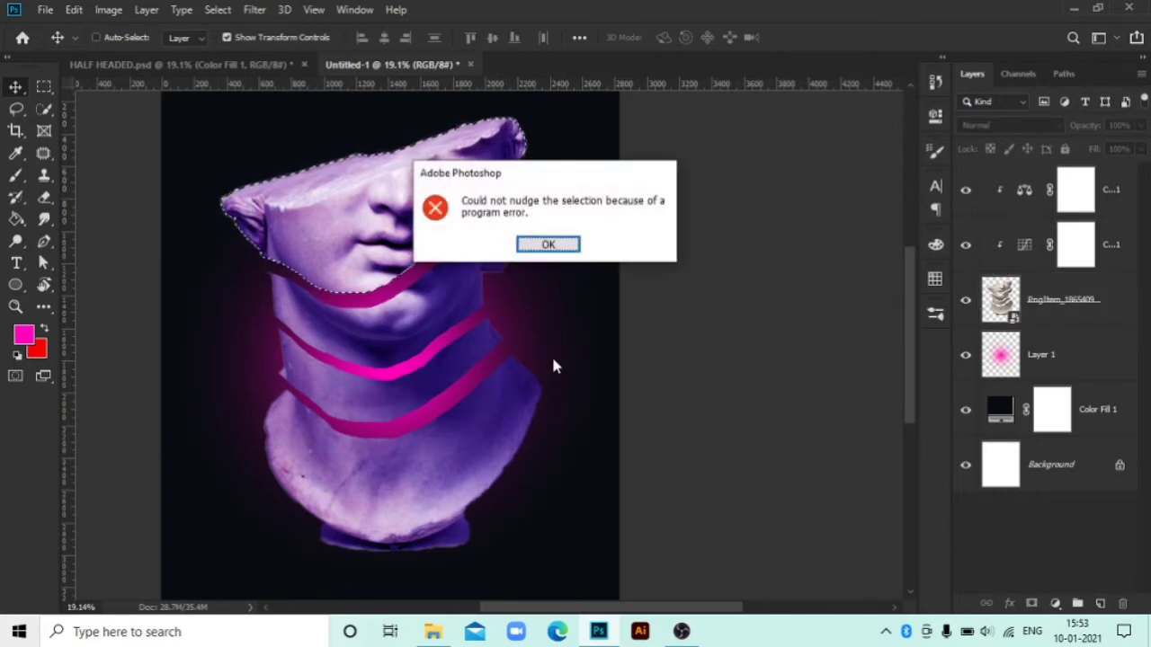
{"action": "left_click", "coordinate": [548, 245]}
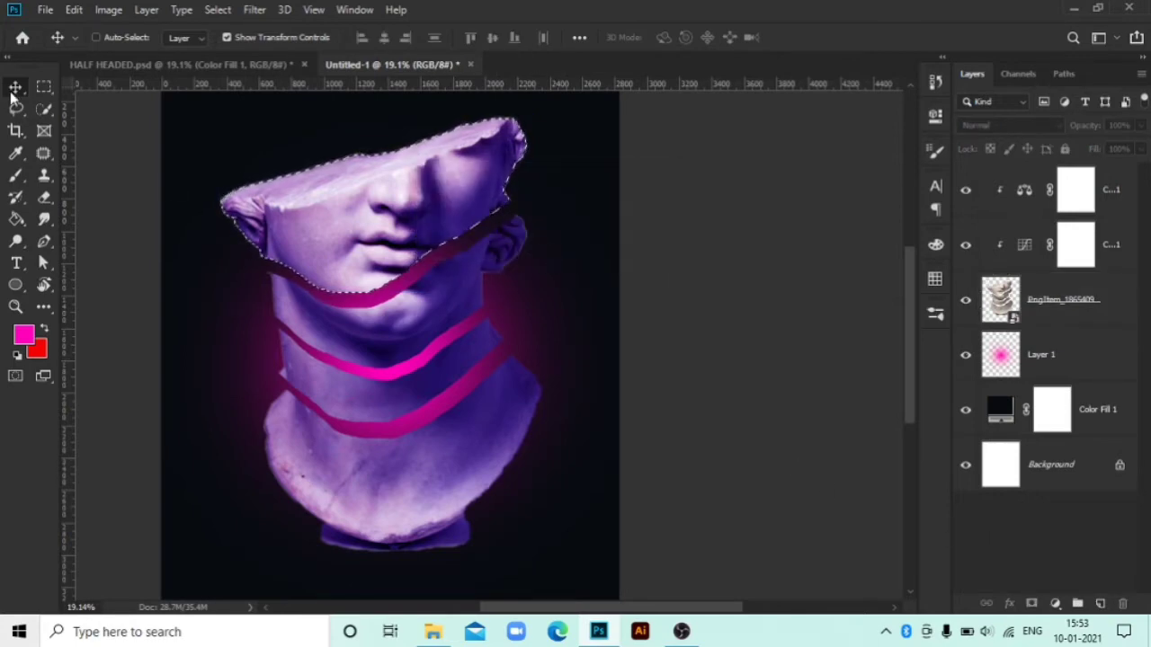
{"action": "key", "text": "Right"}
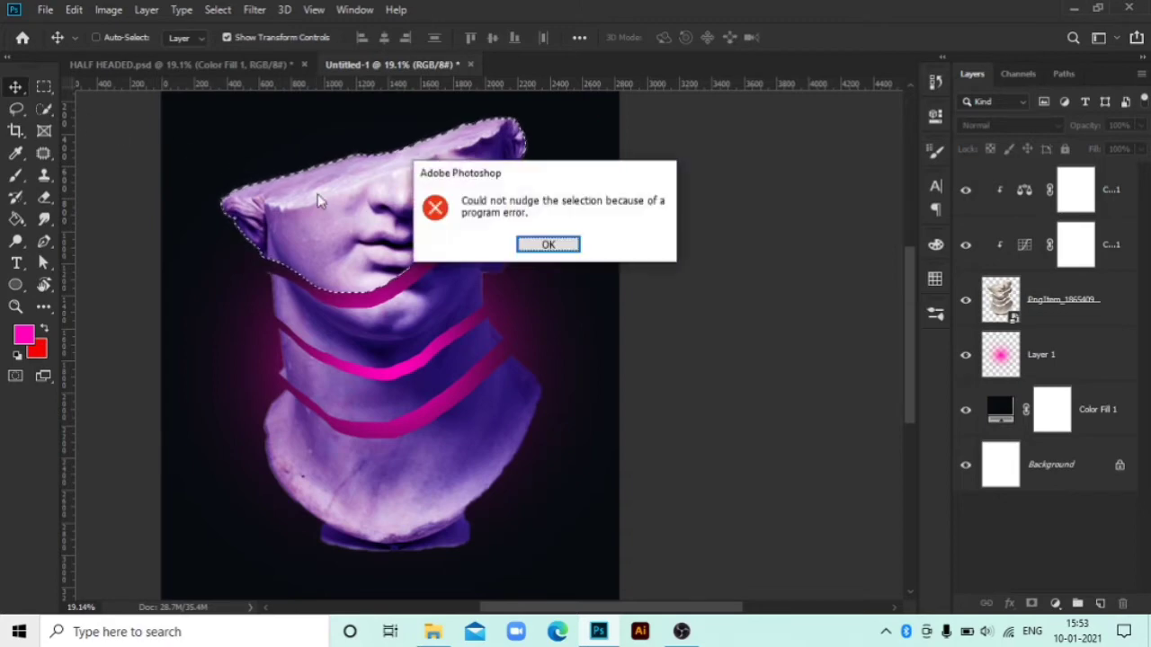
{"action": "left_click", "coordinate": [565, 247]}
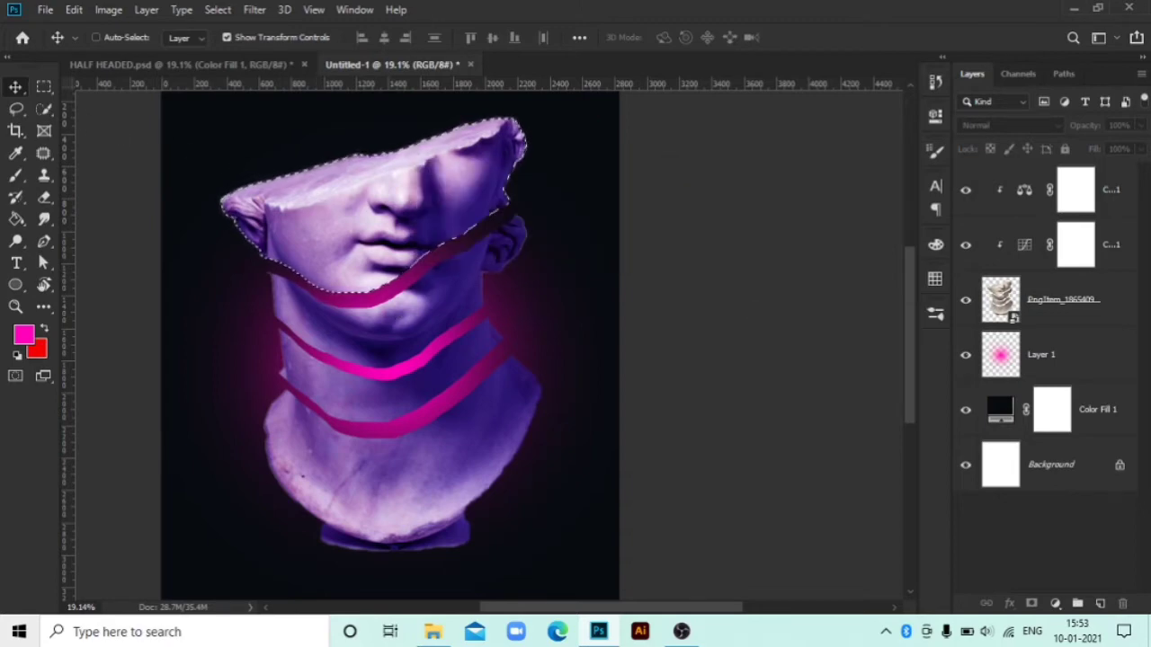
{"action": "left_click", "coordinate": [1084, 322]}
{"action": "key", "text": "ctrl+t"}
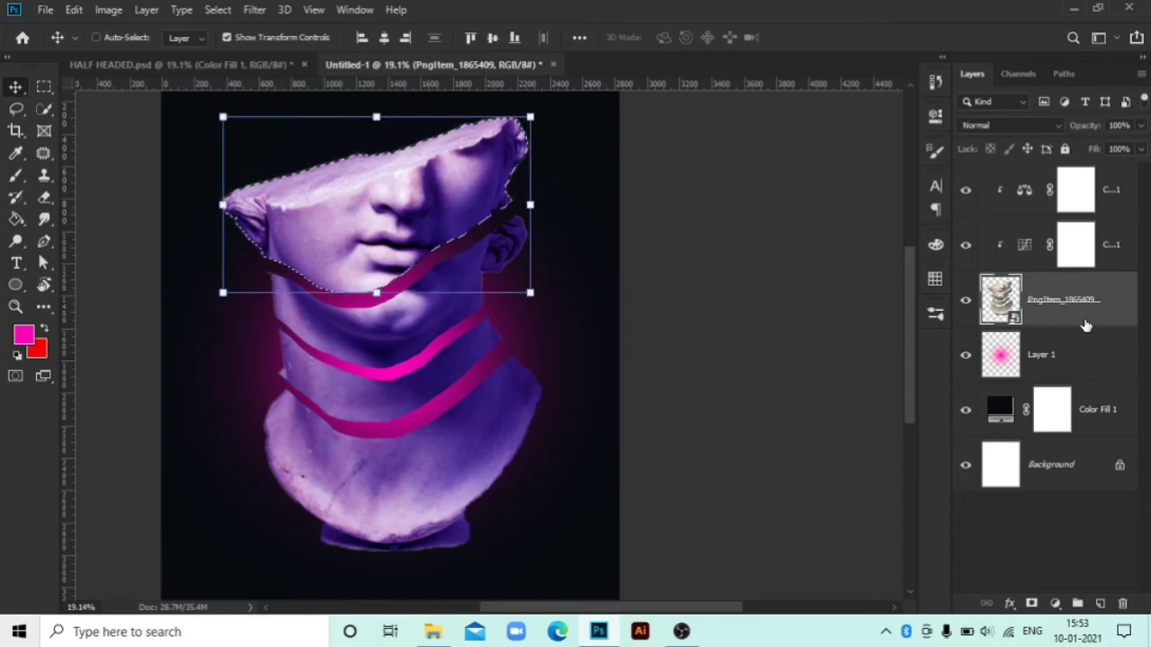
{"action": "left_click", "coordinate": [1002, 499]}
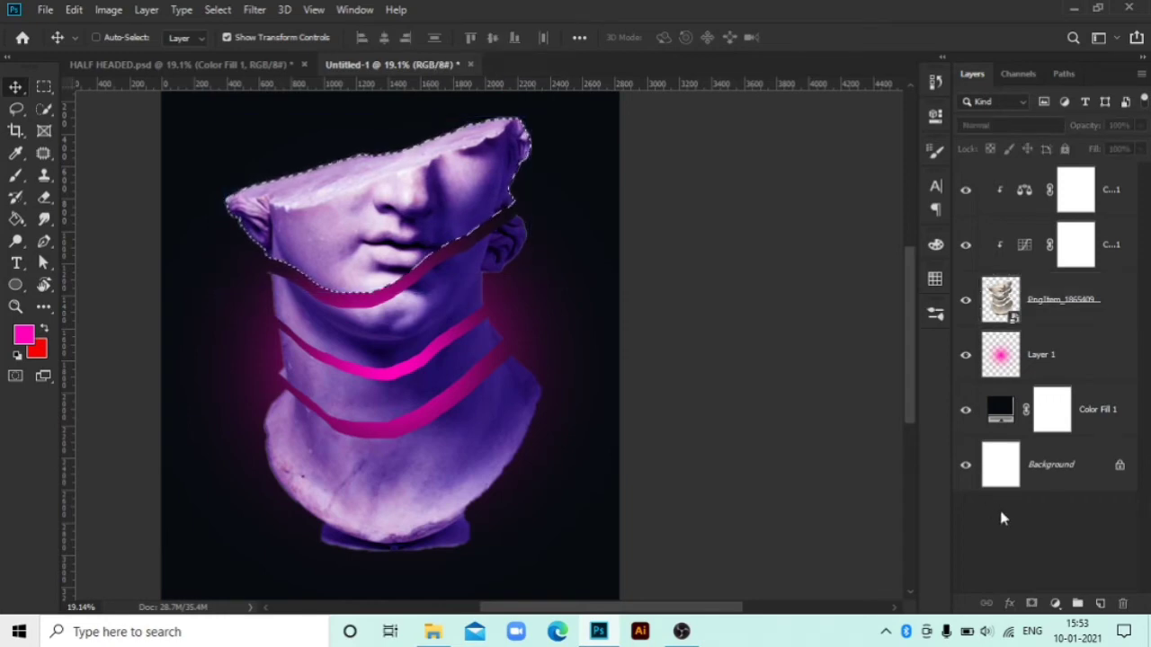
{"action": "key", "text": "ctrl+d"}
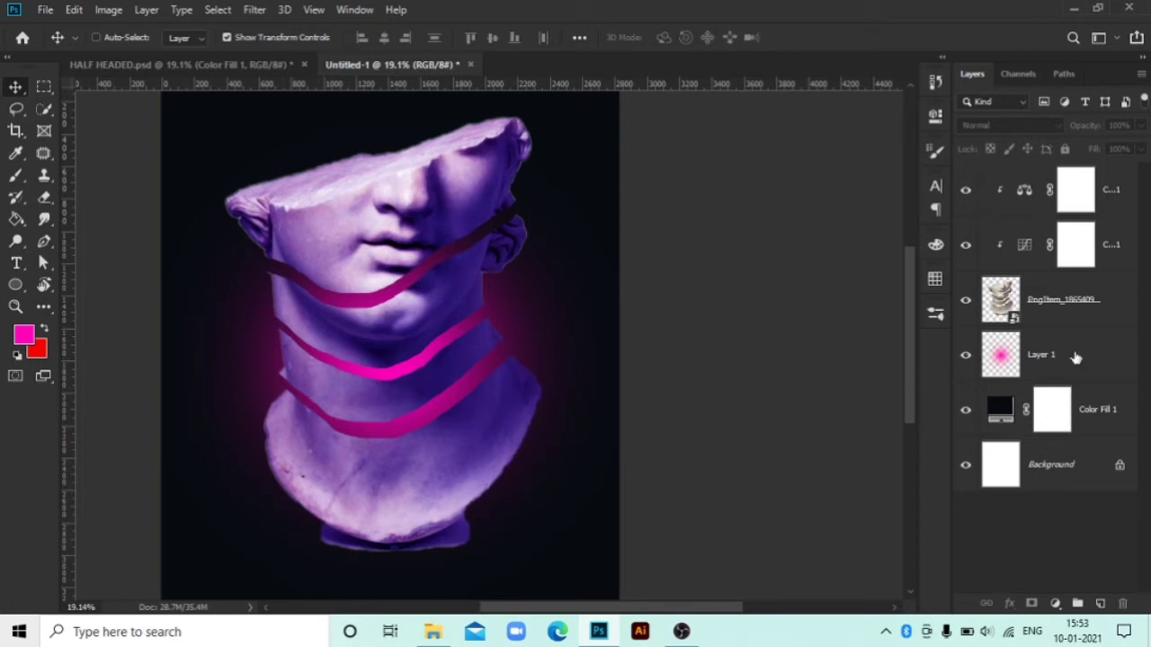
- Add Layer 2 above Layer 1 and fill a Pen-drawn lower neck band with magenta
{"action": "left_click", "coordinate": [1099, 604]}
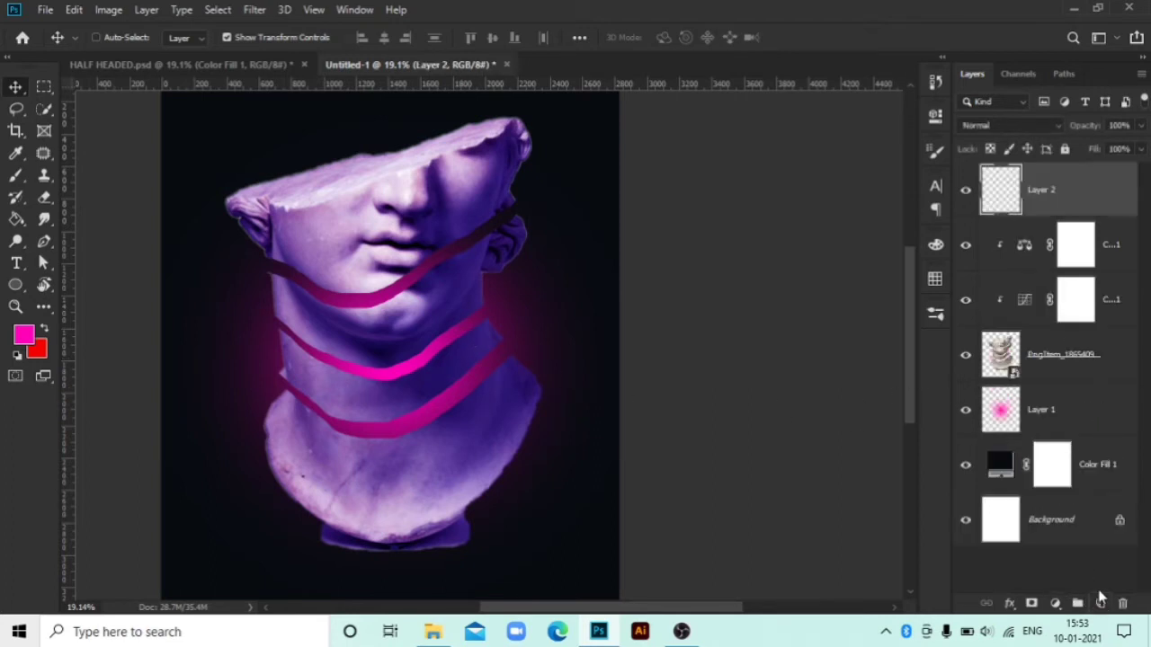
{"action": "left_click_drag", "start_coordinate": [1052, 186], "coordinate": [1099, 365]}
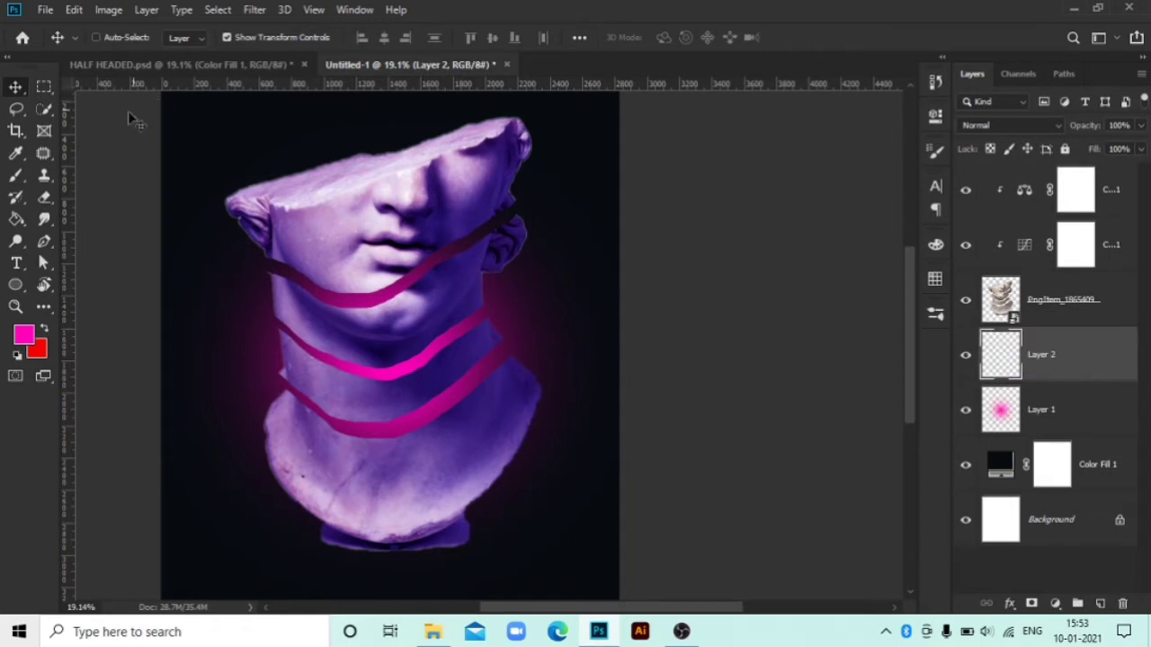
{"action": "key", "text": "p"}
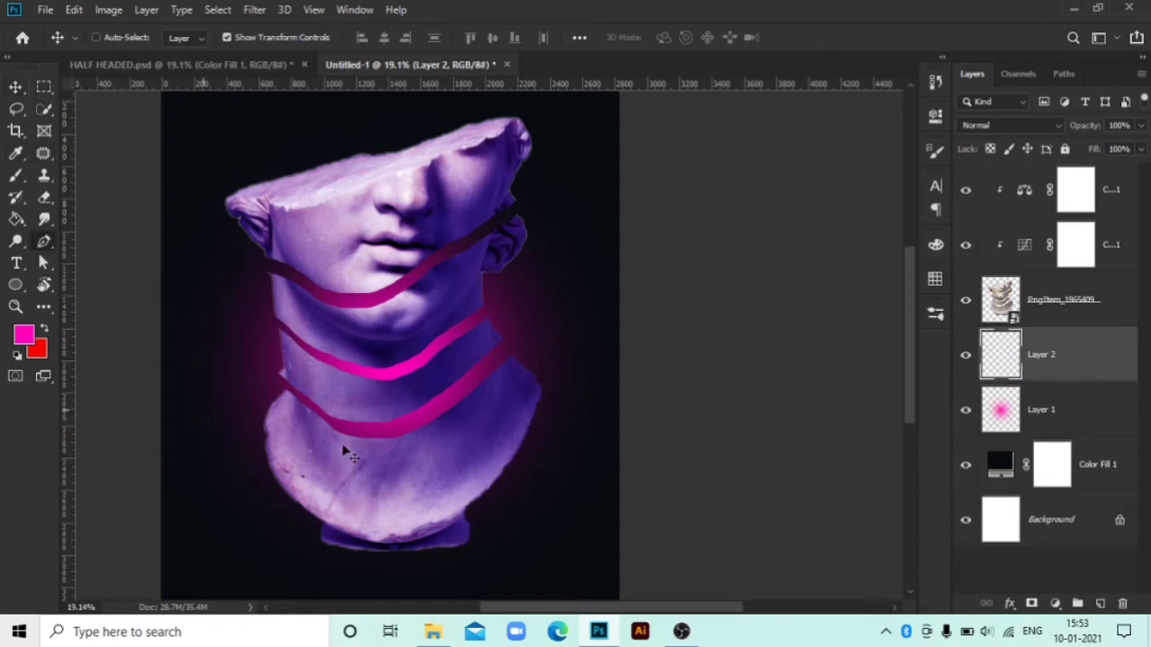
{"action": "left_click", "coordinate": [360, 485]}
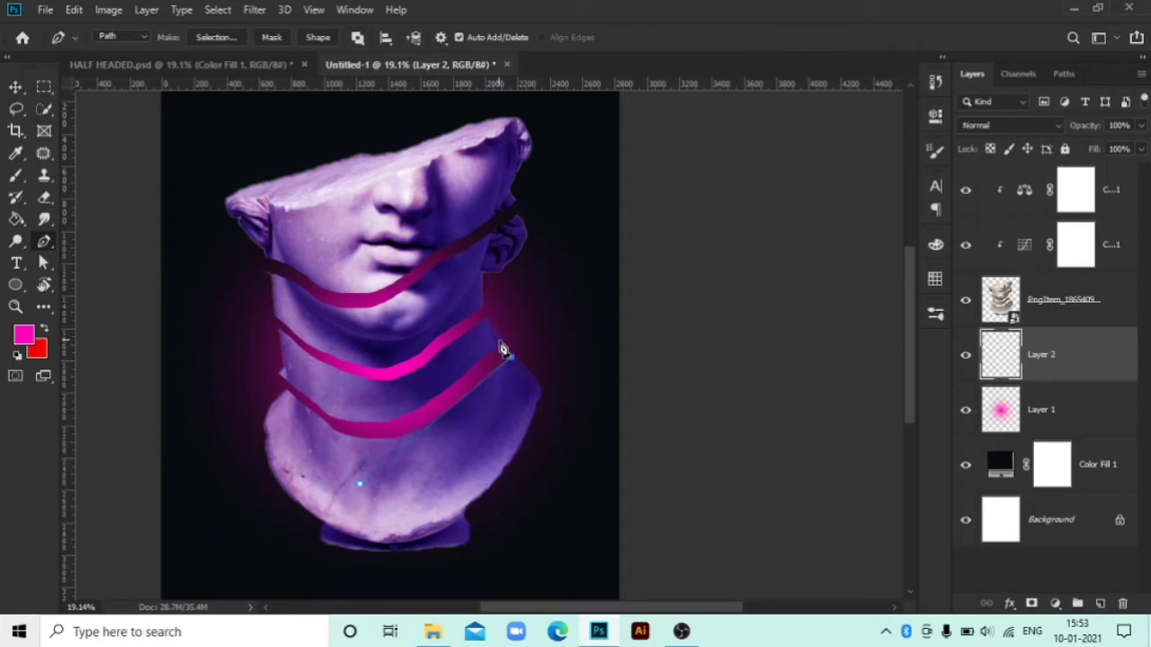
{"action": "left_click", "coordinate": [405, 385]}
{"action": "left_click", "coordinate": [360, 486]}
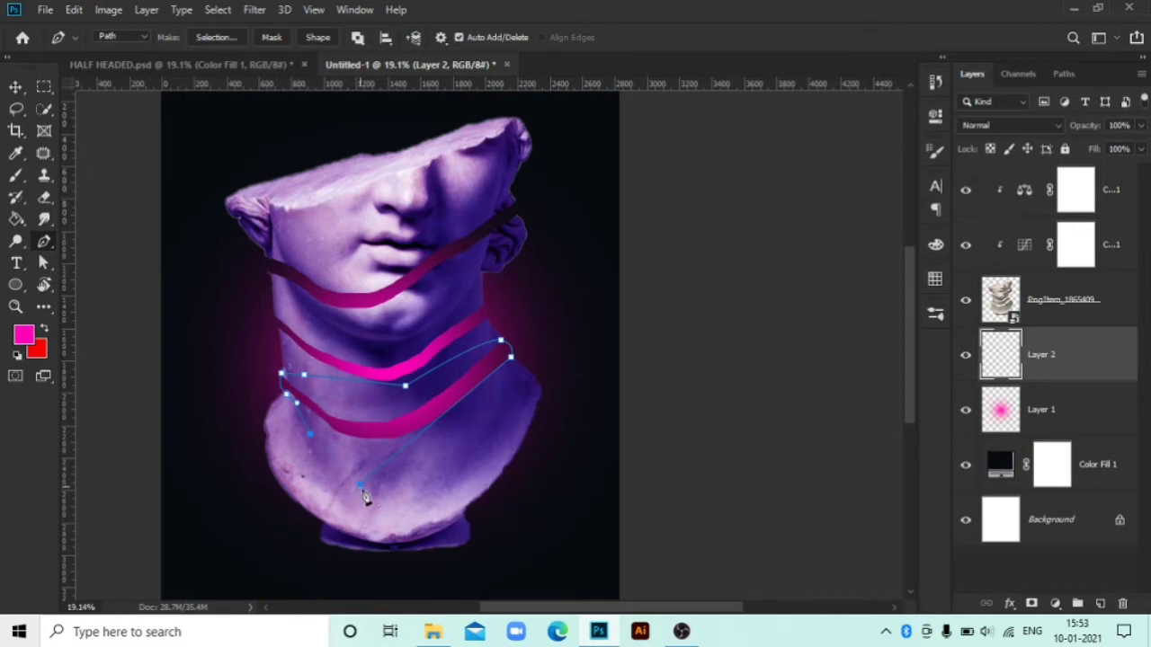
{"action": "right_click", "coordinate": [383, 437]}
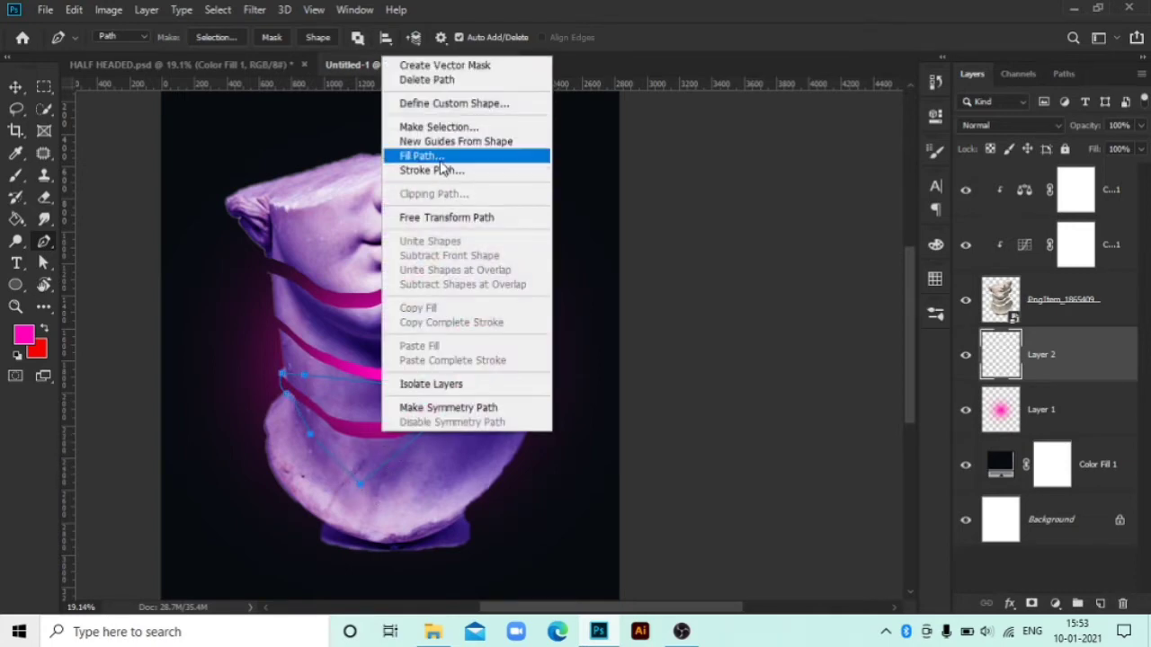
{"action": "left_click", "coordinate": [426, 155]}
{"action": "left_click", "coordinate": [876, 200]}
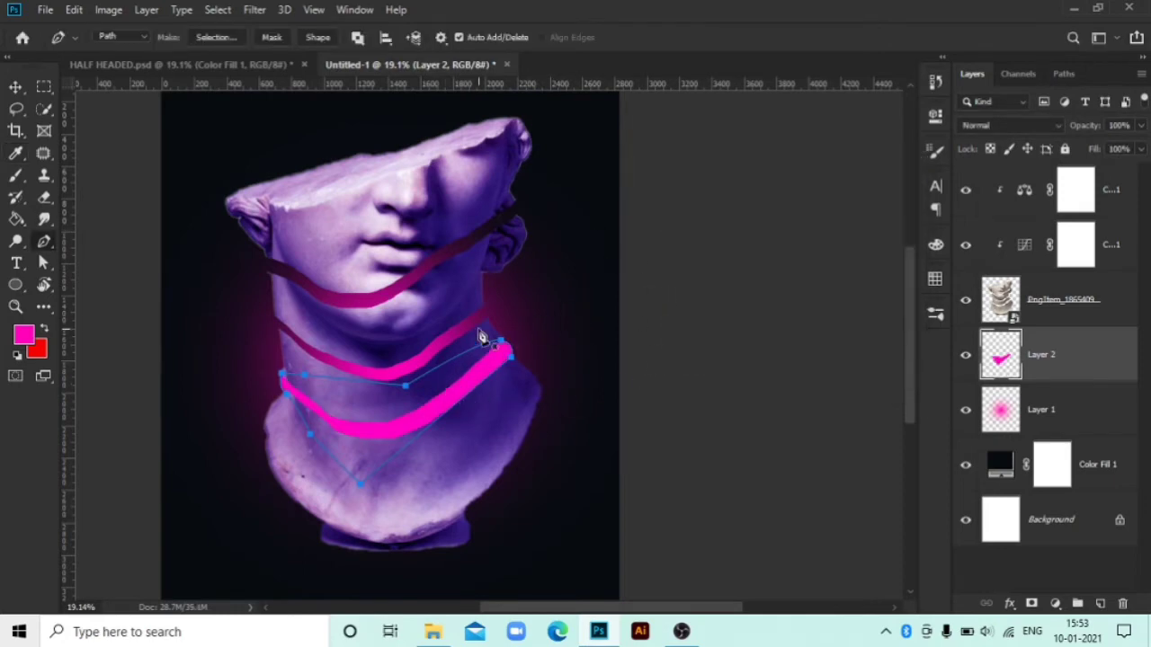
- Pen-draw the middle band along the neck, fill it with magenta, and hide the path
{"action": "left_click", "coordinate": [409, 382]}
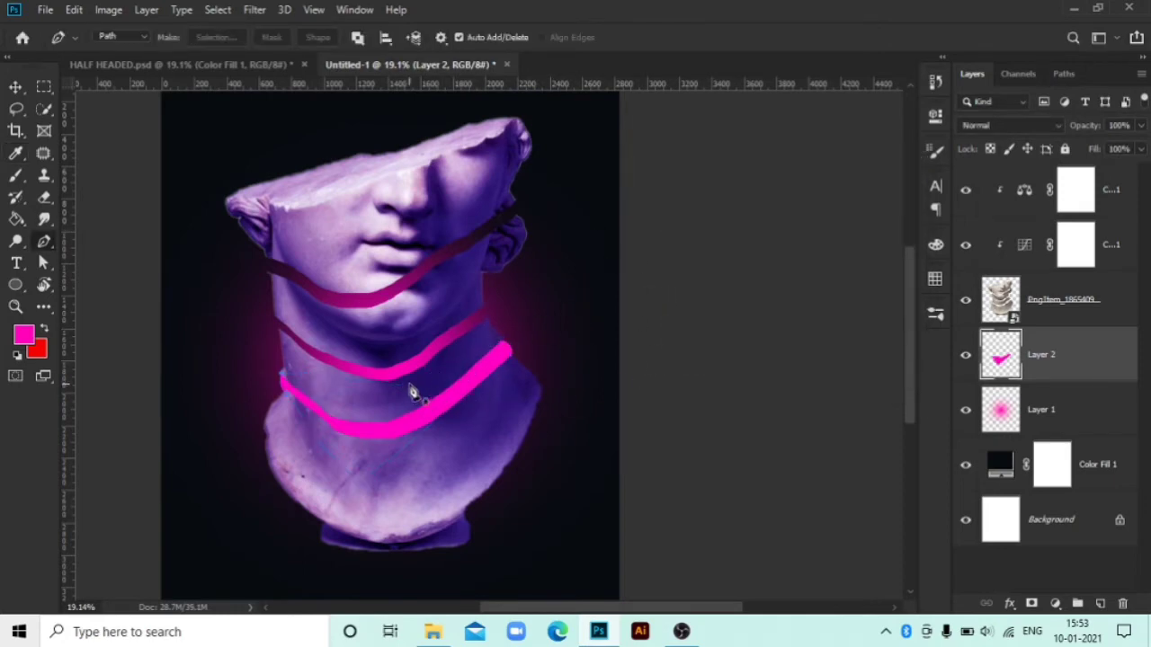
{"action": "left_click", "coordinate": [485, 326]}
{"action": "left_click_drag", "start_coordinate": [467, 308], "coordinate": [455, 310]}
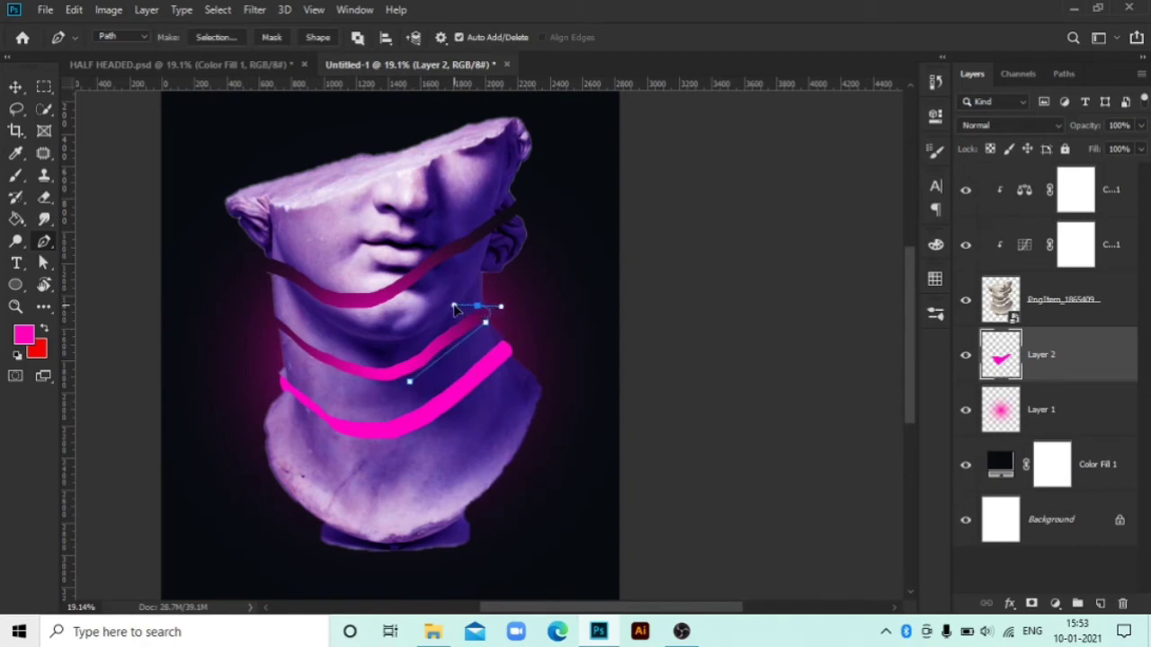
{"action": "left_click", "coordinate": [292, 324]}
{"action": "left_click_drag", "start_coordinate": [284, 326], "coordinate": [284, 351]}
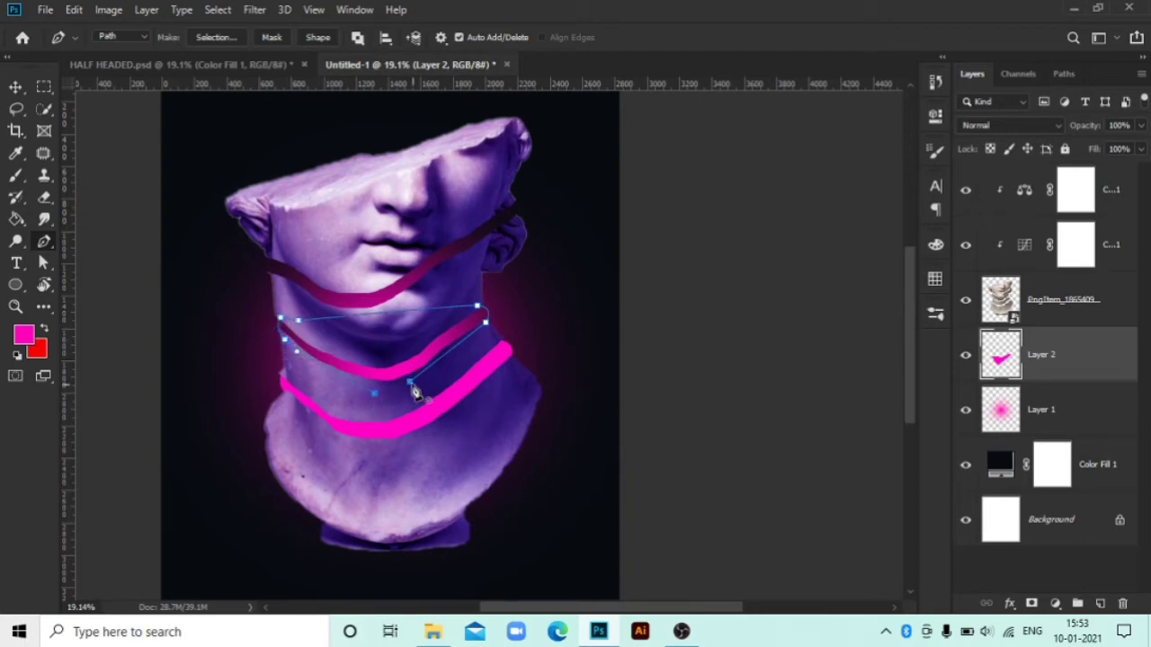
{"action": "right_click", "coordinate": [382, 356]}
{"action": "left_click", "coordinate": [421, 339]}
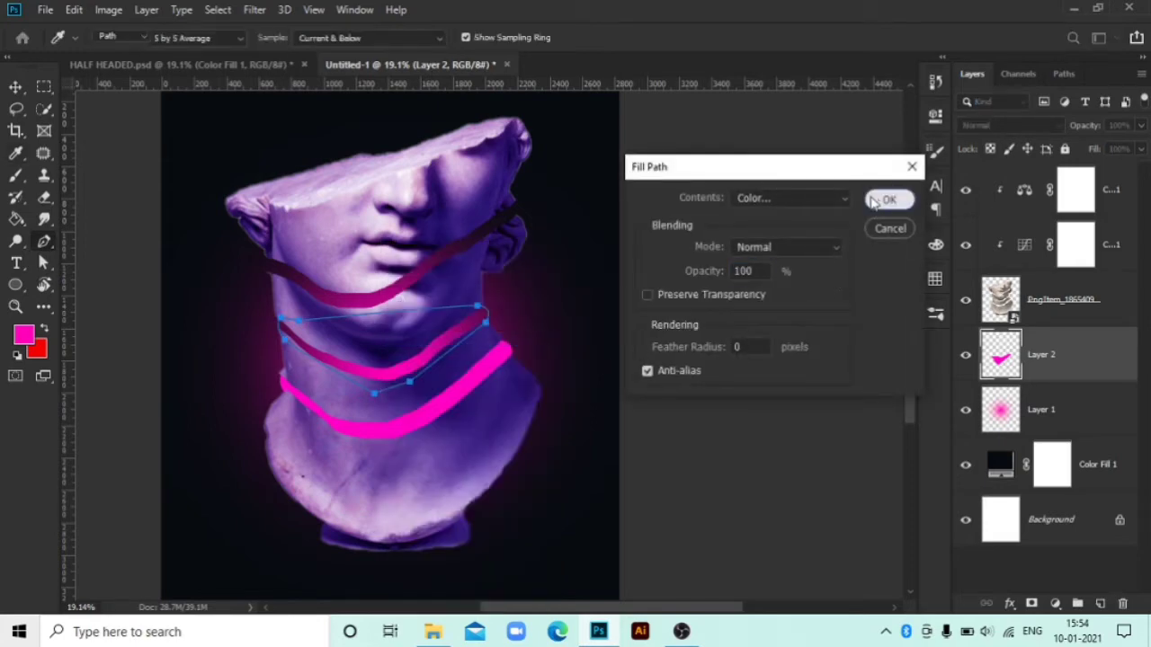
{"action": "left_click", "coordinate": [873, 205]}
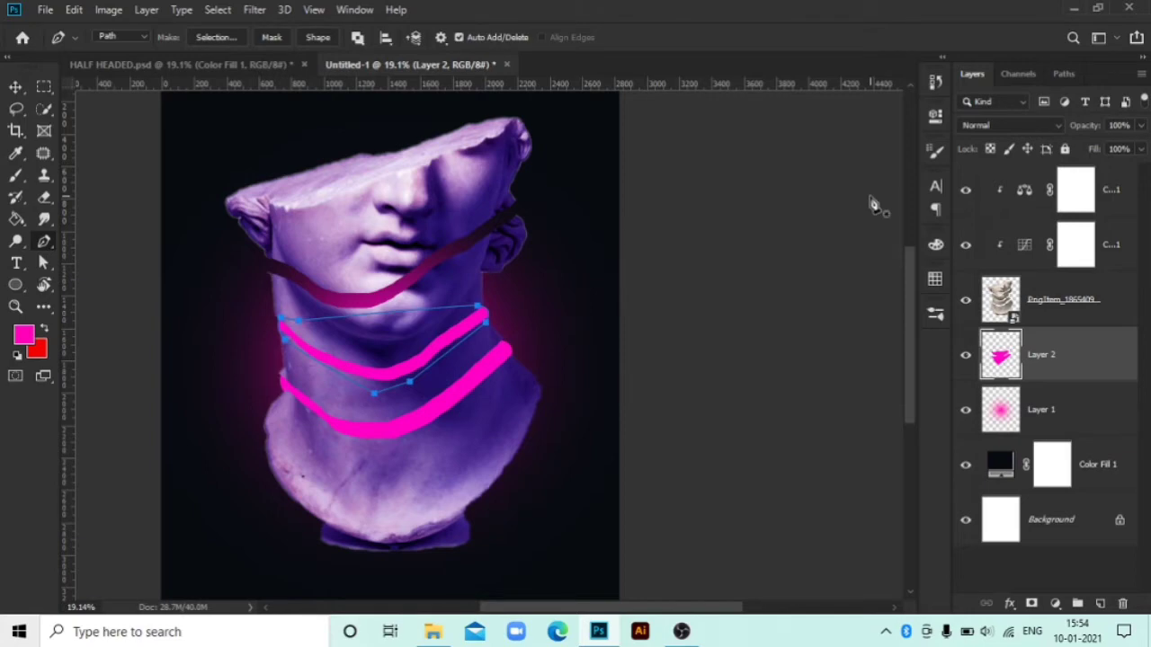
{"action": "key", "text": "Return"}
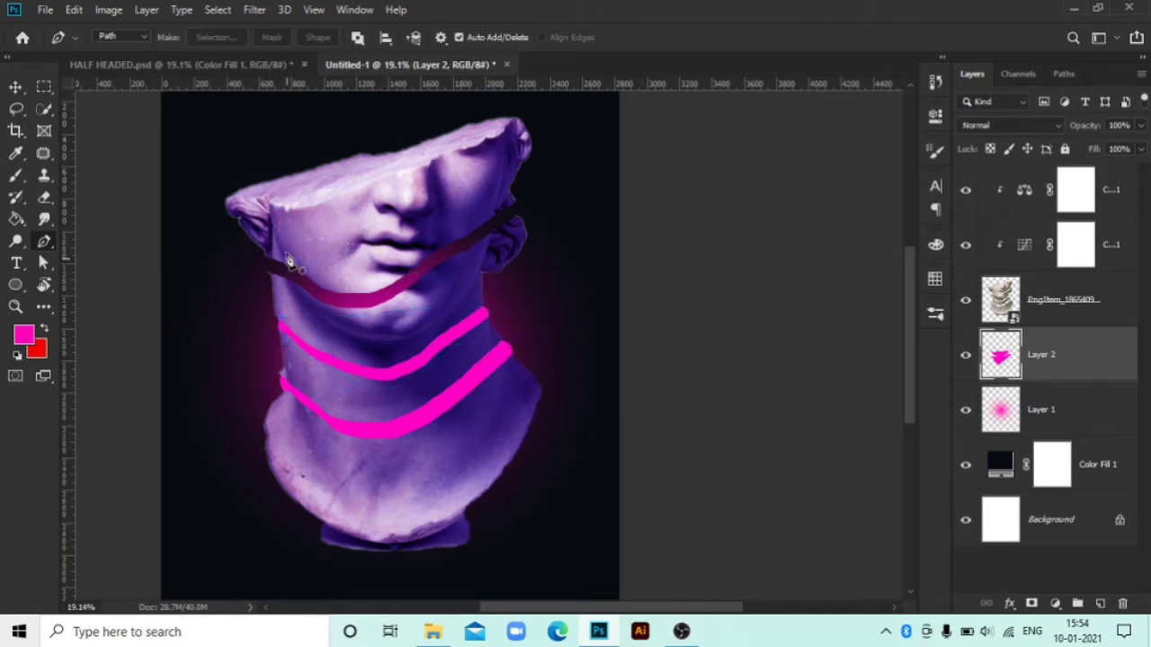
- Outline the top band from jaw to below the chin, fill it magenta, and hide the path
{"action": "left_click", "coordinate": [278, 247]}
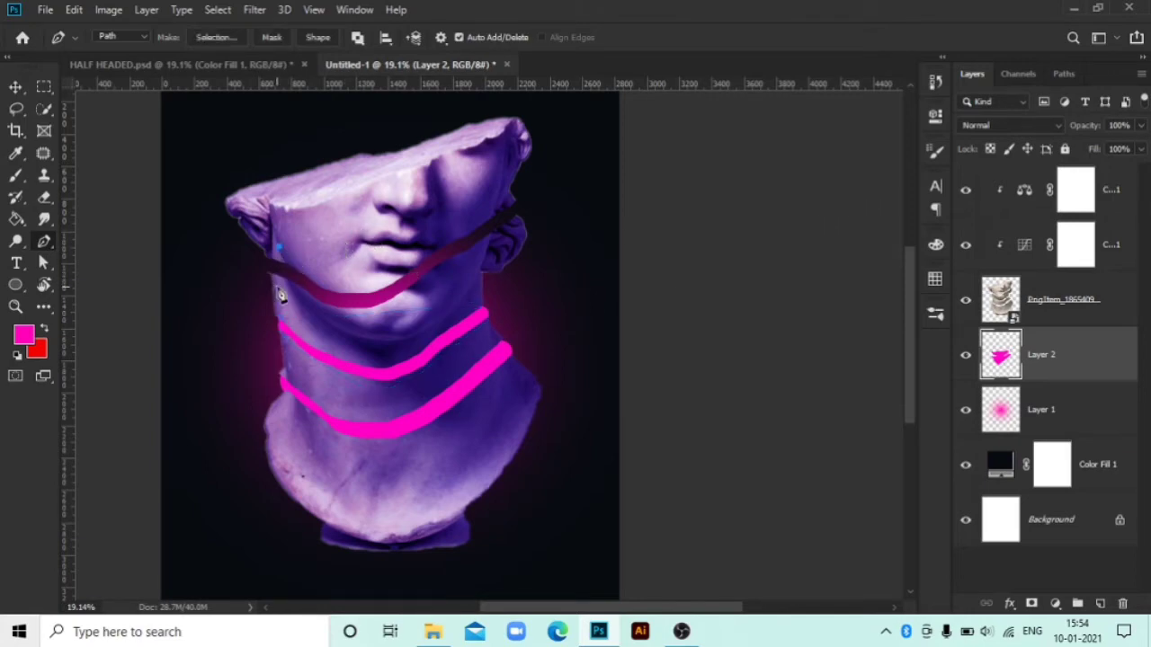
{"action": "left_click_drag", "start_coordinate": [278, 289], "coordinate": [290, 301]}
{"action": "left_click", "coordinate": [382, 326]}
{"action": "mouse_move", "coordinate": [477, 268]}
{"action": "left_mouse_down"}
{"action": "mouse_move", "coordinate": [520, 230]}
{"action": "mouse_move", "coordinate": [499, 202]}
{"action": "left_mouse_up"}
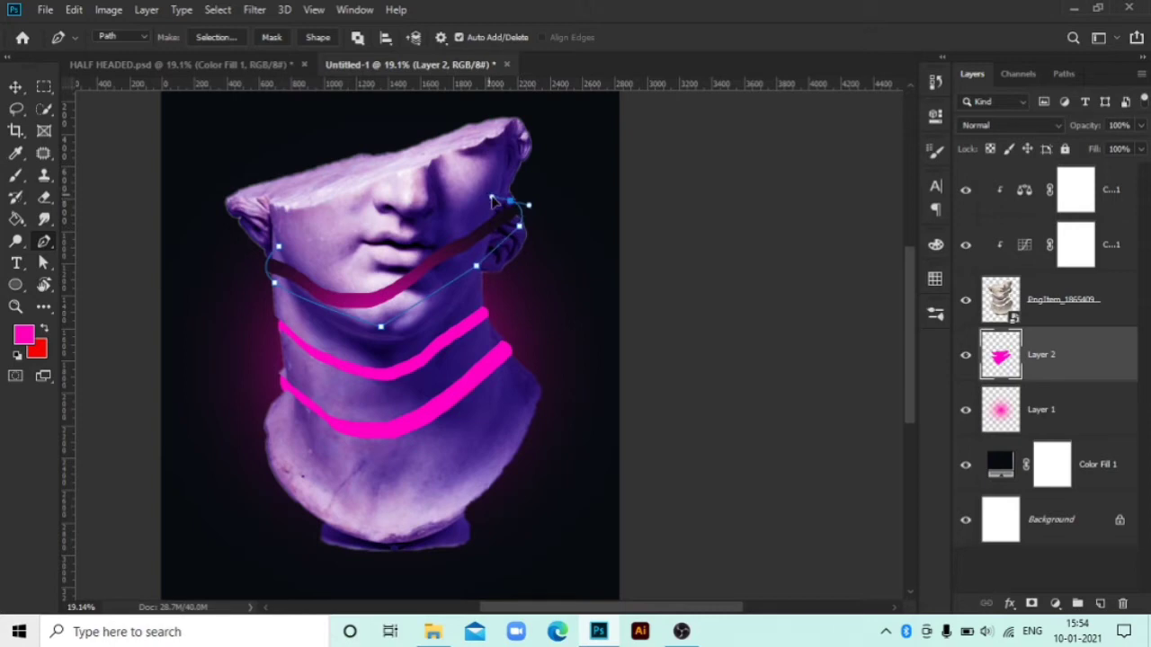
{"action": "left_click", "coordinate": [282, 256]}
{"action": "right_click", "coordinate": [365, 275]}
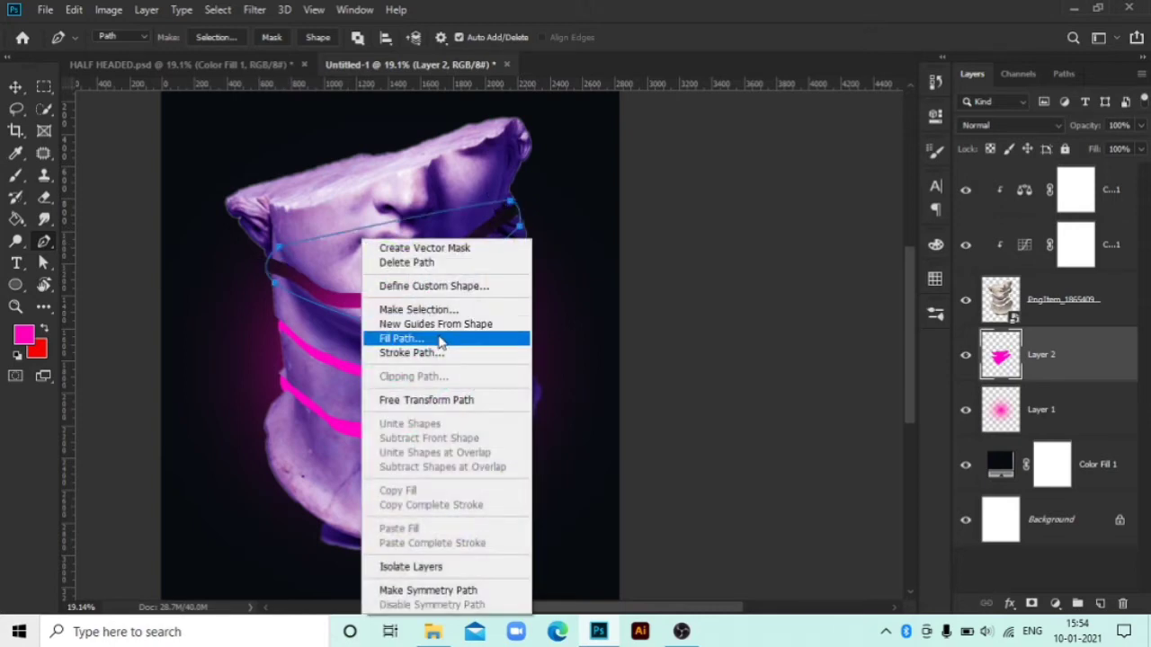
{"action": "left_click", "coordinate": [440, 340]}
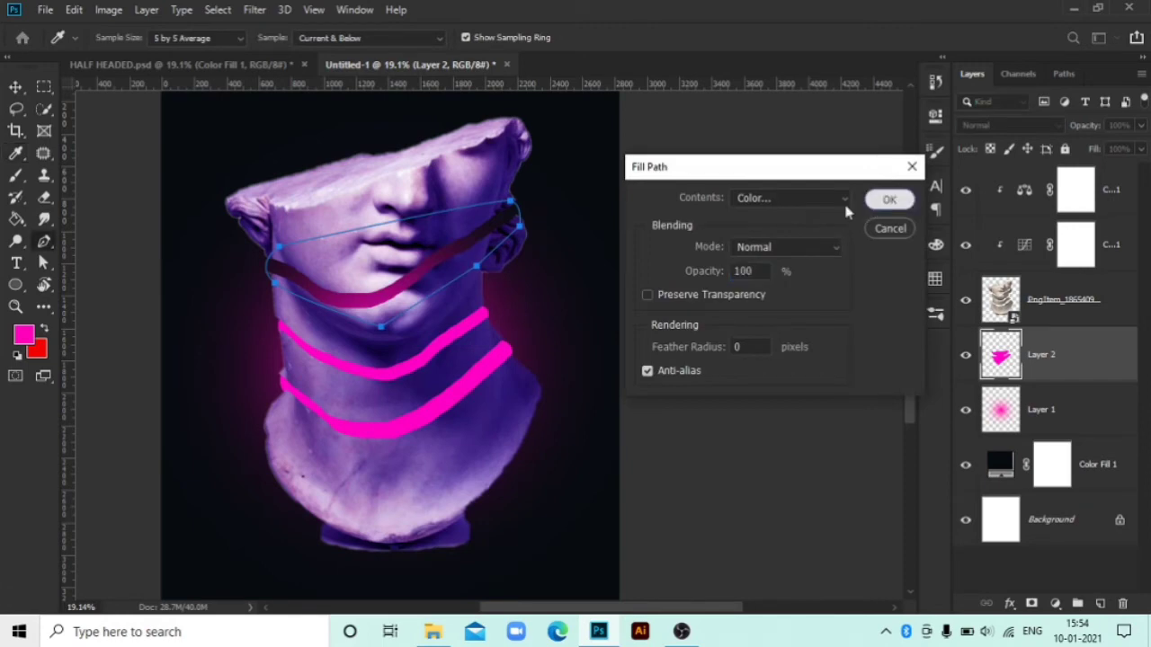
{"action": "left_click", "coordinate": [886, 200]}
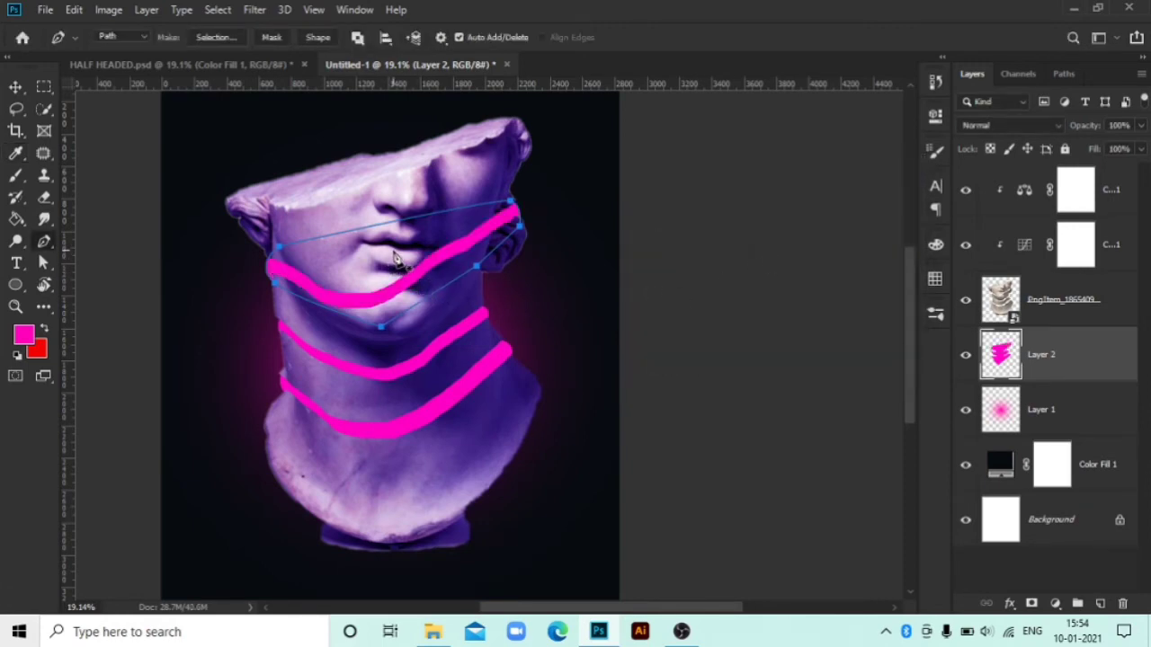
{"action": "key", "text": "Escape"}
{"action": "mouse_move", "coordinate": [416, 234]}
{"action": "left_mouse_down"}
{"action": "mouse_move", "coordinate": [524, 313]}
{"action": "mouse_move", "coordinate": [531, 241]}
{"action": "left_mouse_up"}
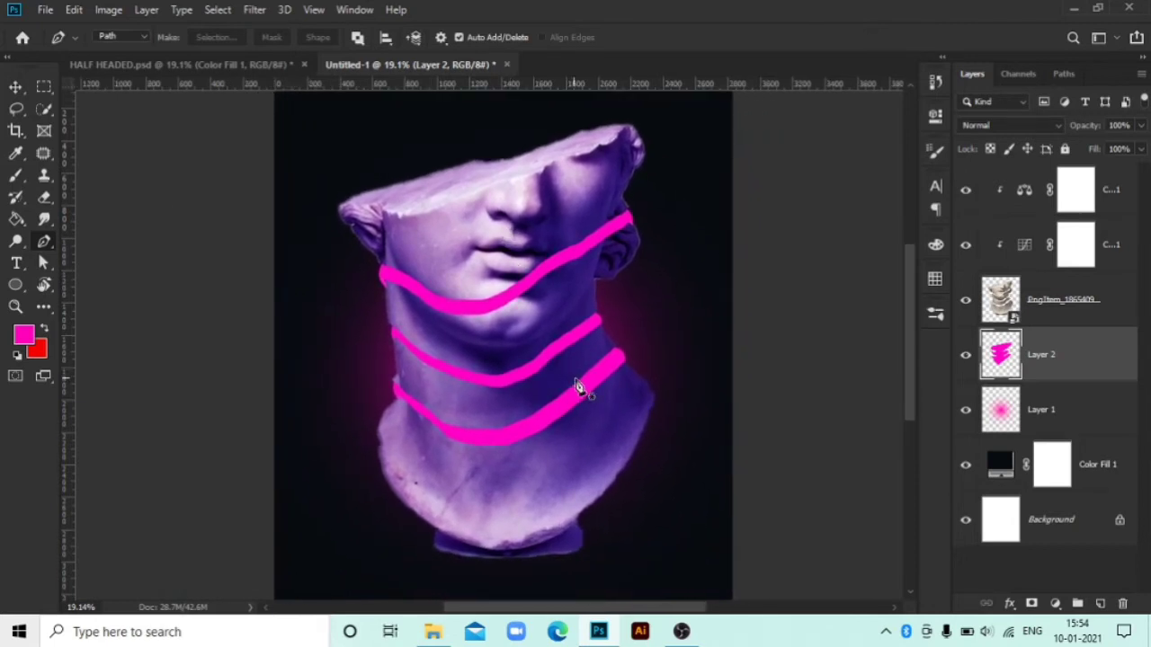
- Add Layer 3 clipped to the bands layer and set the brush colour to black
{"action": "left_click", "coordinate": [16, 87]}
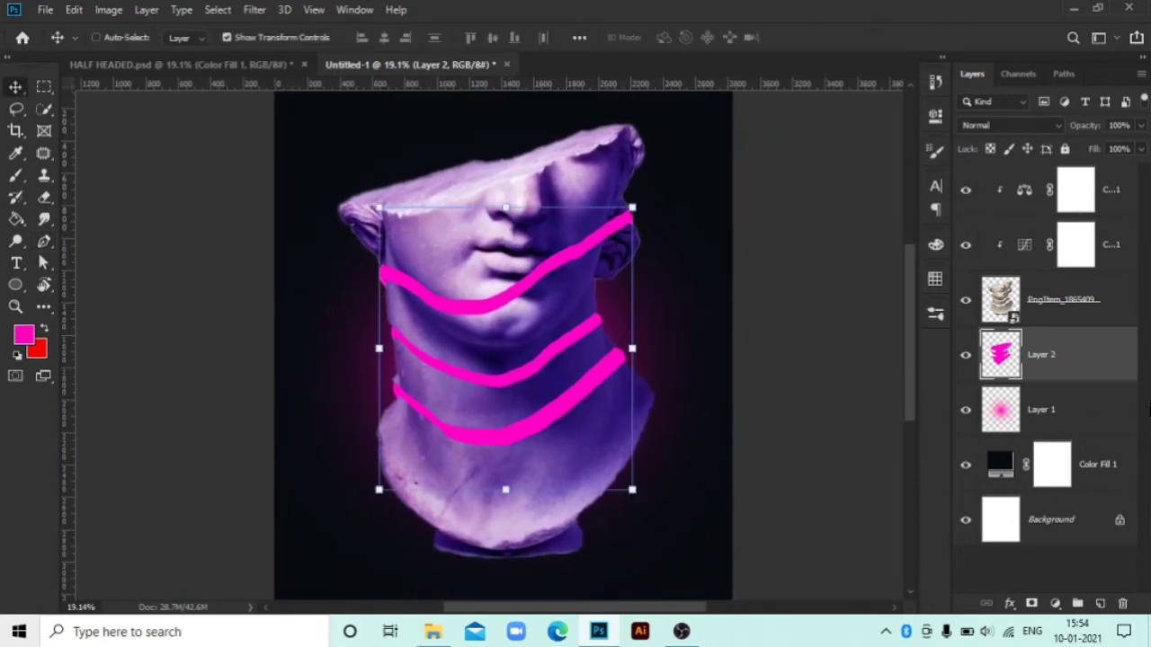
{"action": "left_click", "coordinate": [1101, 604]}
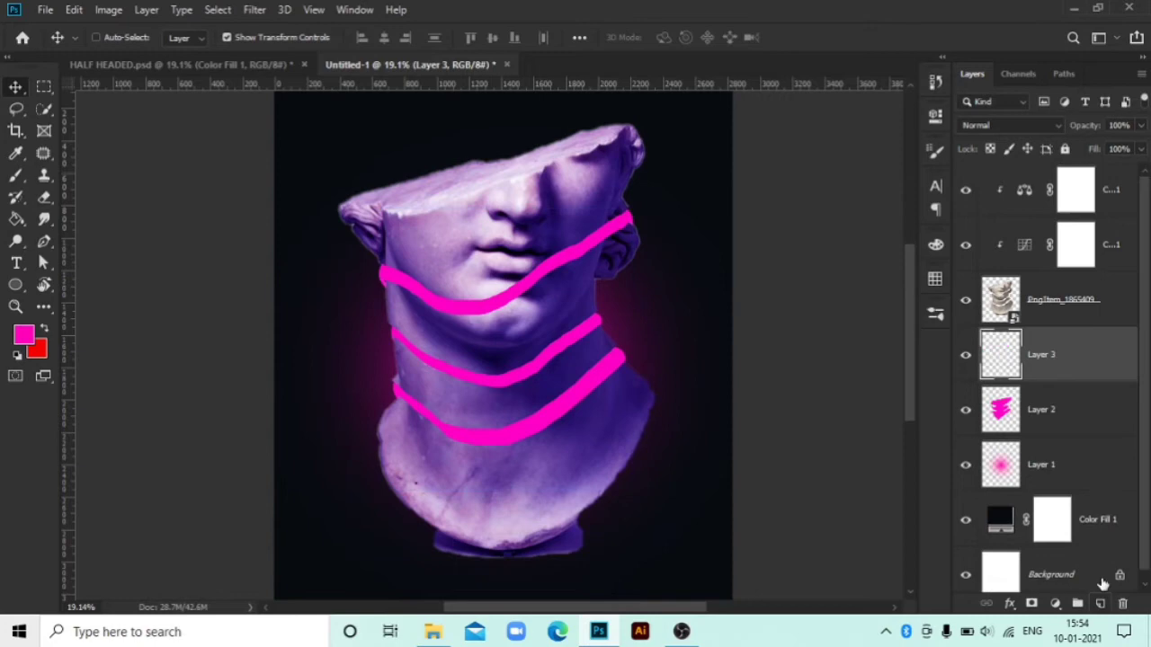
{"action": "right_click", "coordinate": [1070, 351]}
{"action": "left_click", "coordinate": [993, 323]}
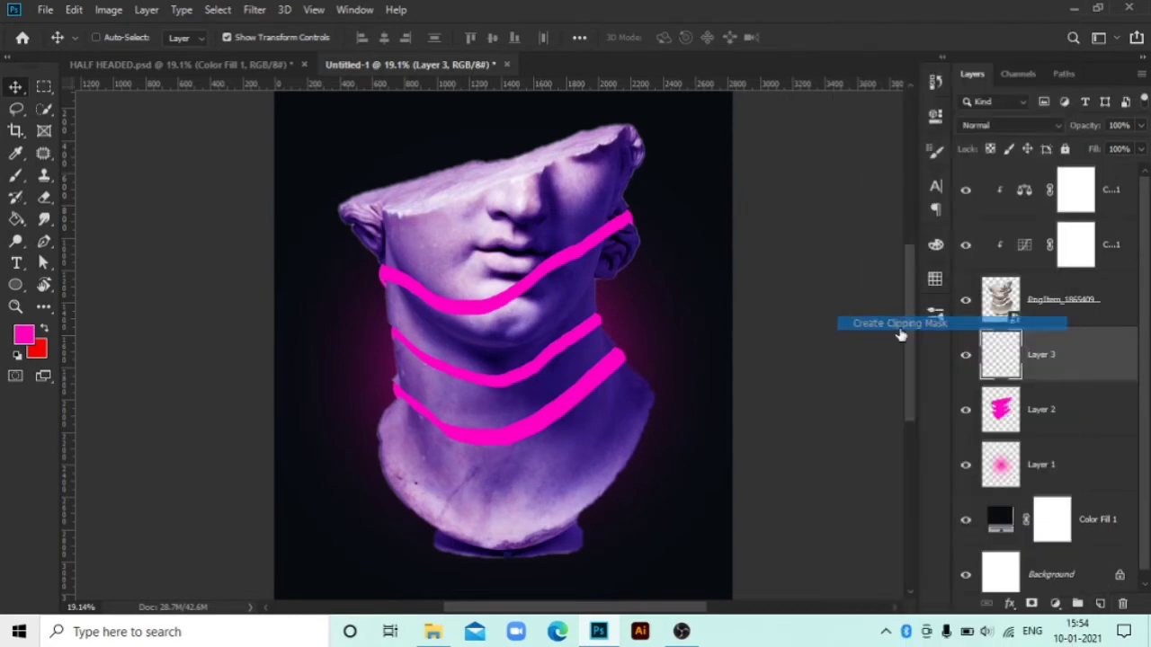
{"action": "left_click", "coordinate": [12, 176]}
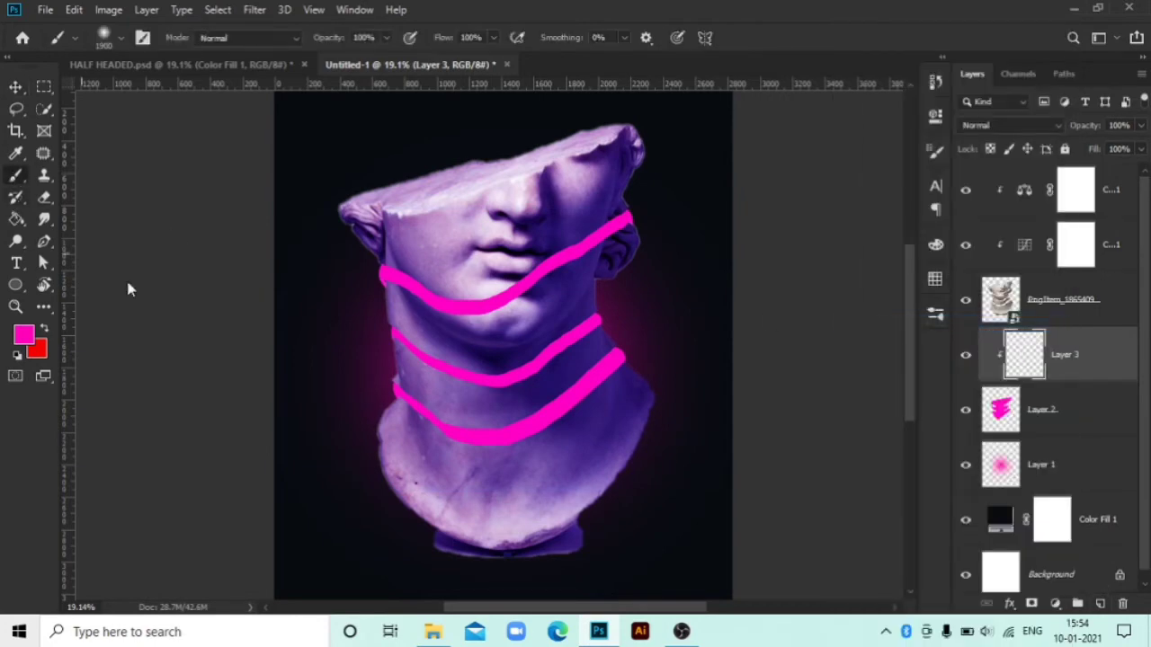
{"action": "left_click", "coordinate": [23, 334]}
{"action": "left_click_drag", "start_coordinate": [894, 348], "coordinate": [832, 520]}
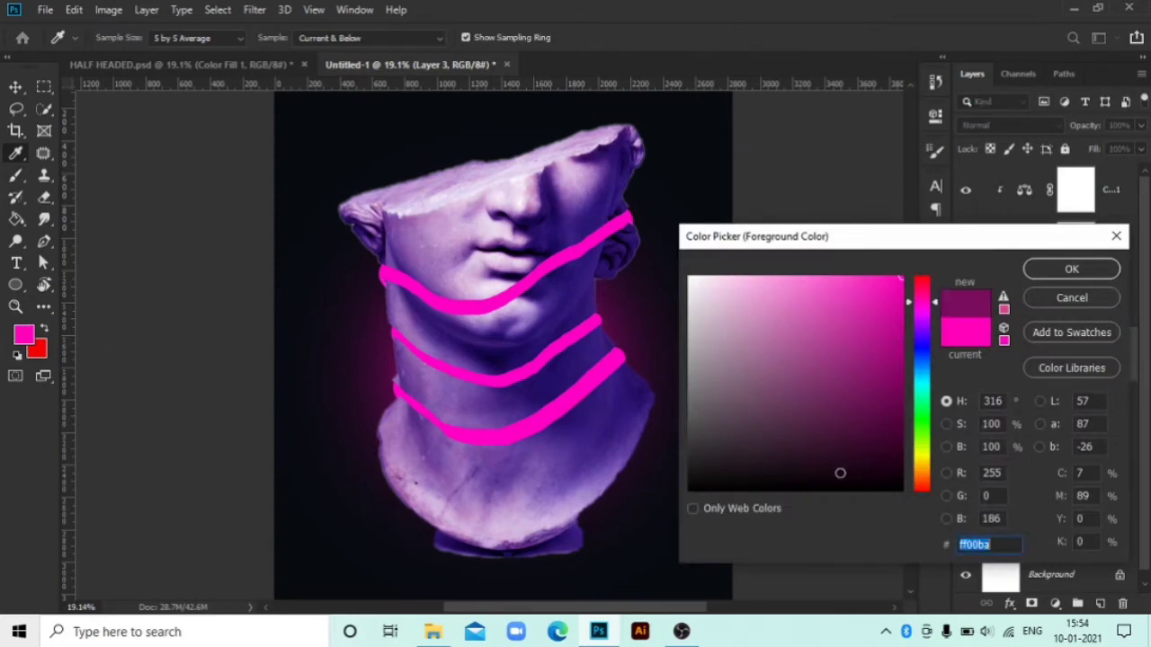
{"action": "left_click", "coordinate": [1066, 270]}
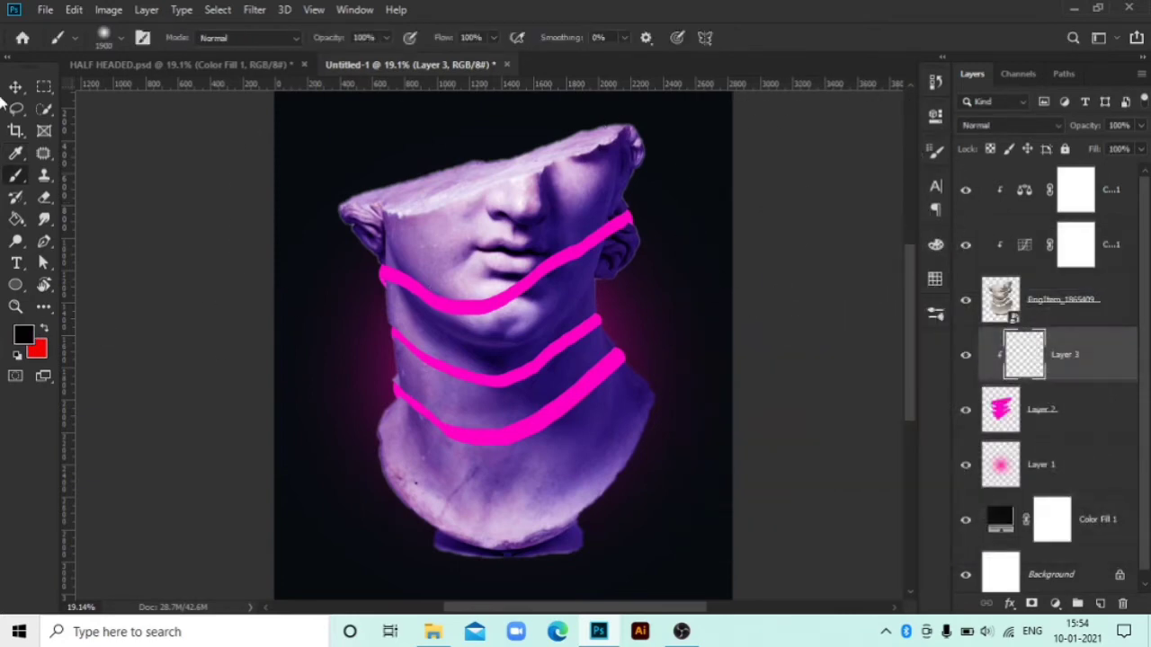
- Select the upper head and brush black over the top magenta band, then deselect
{"action": "left_click", "coordinate": [43, 87]}
{"action": "left_click_drag", "start_coordinate": [308, 227], "coordinate": [661, 290]}
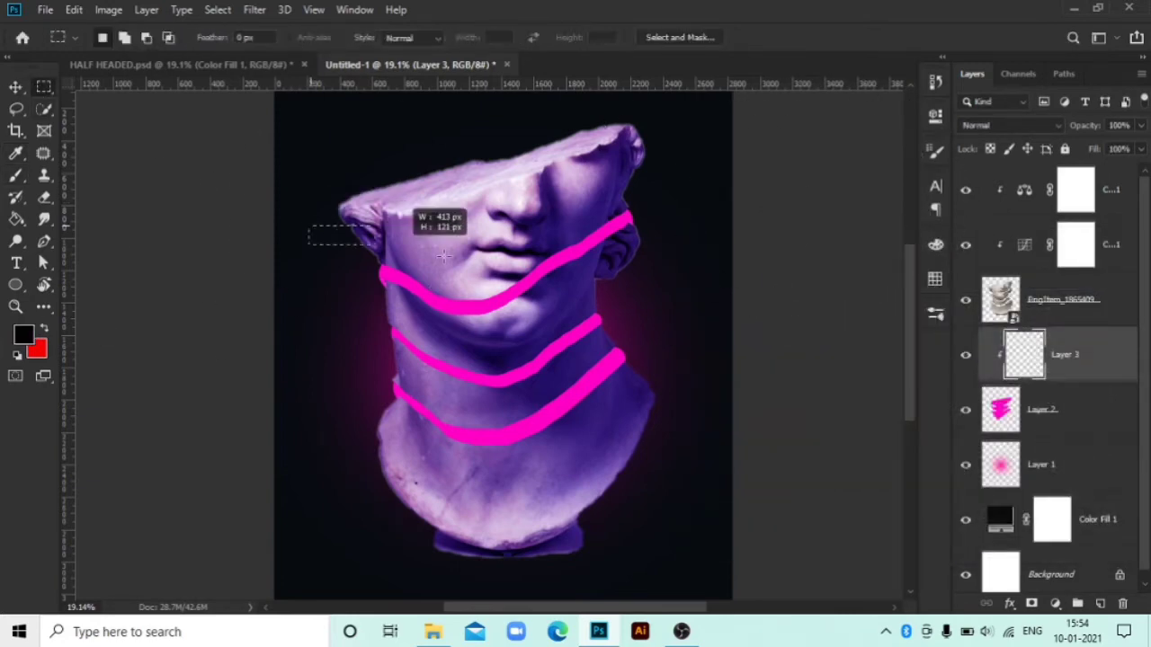
{"action": "left_click", "coordinate": [649, 297]}
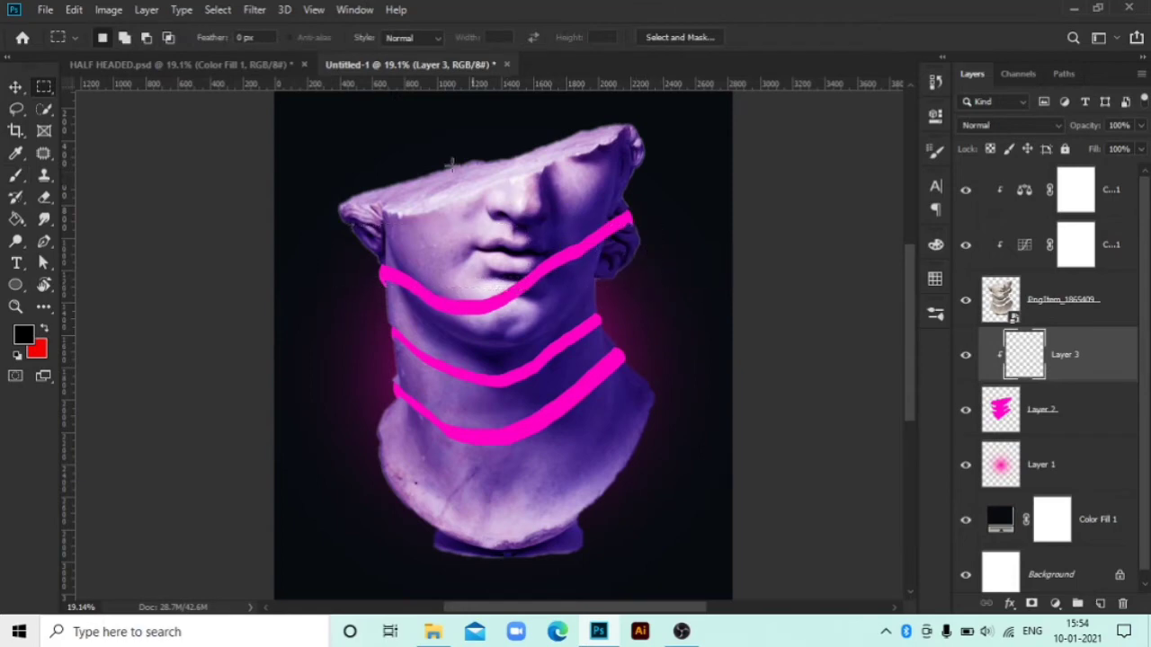
{"action": "left_click_drag", "start_coordinate": [311, 152], "coordinate": [681, 324]}
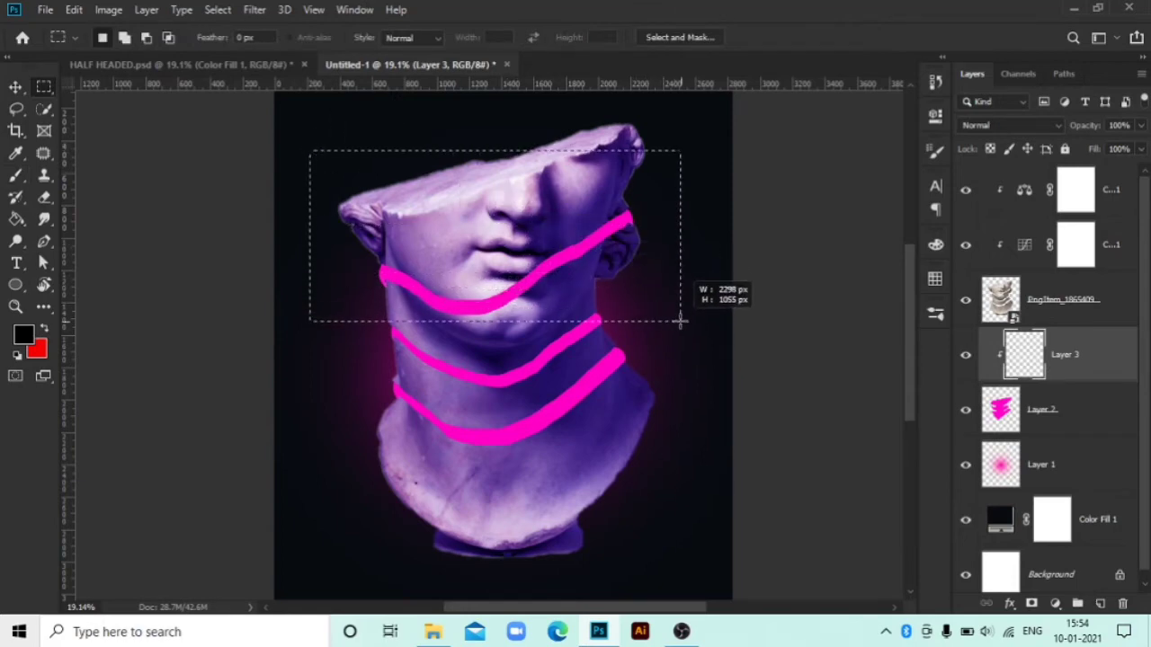
{"action": "key", "text": "b"}
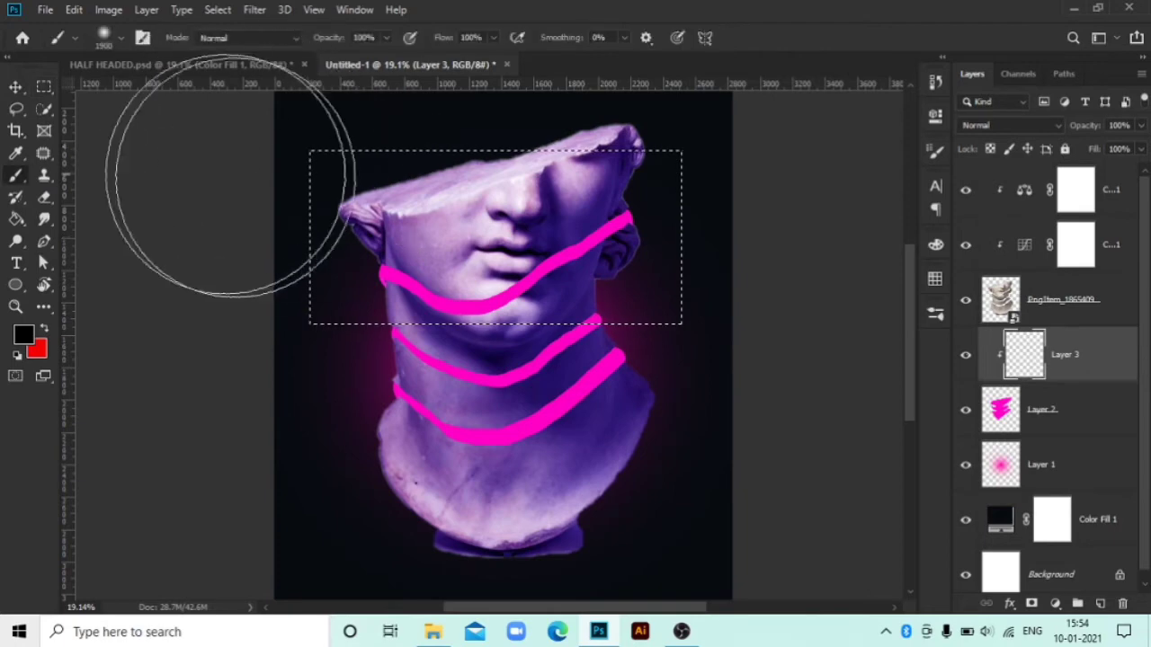
{"action": "mouse_move", "coordinate": [337, 142]}
{"action": "left_mouse_down"}
{"action": "mouse_move", "coordinate": [513, 164]}
{"action": "mouse_move", "coordinate": [748, 229]}
{"action": "left_mouse_up"}
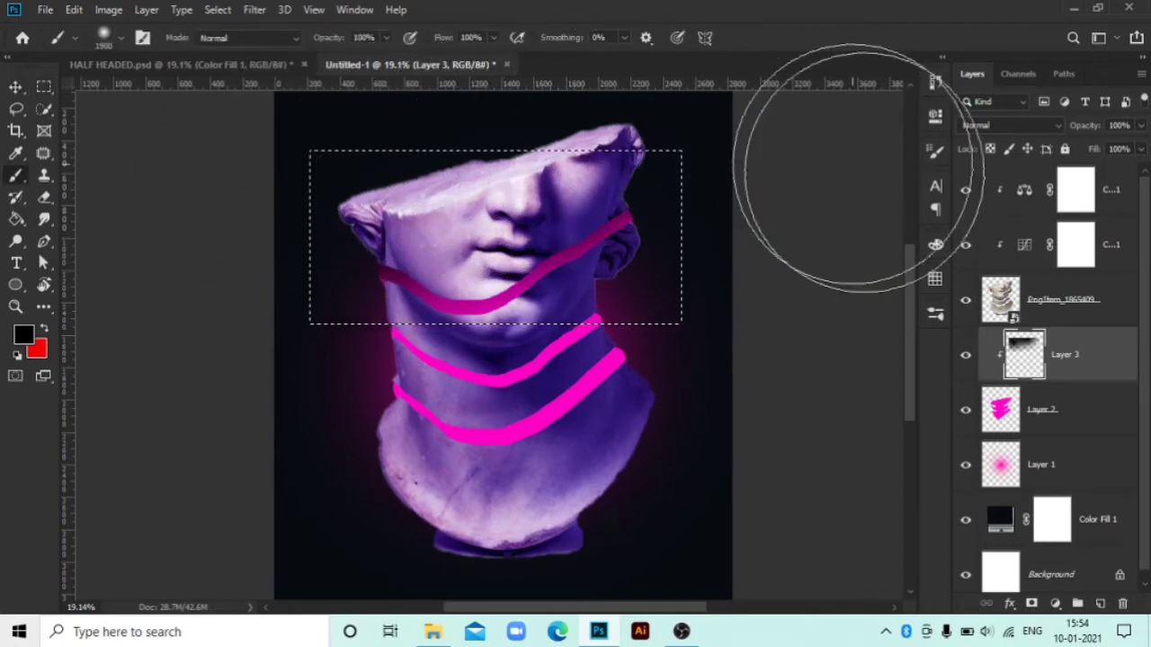
{"action": "left_click_drag", "start_coordinate": [693, 185], "coordinate": [681, 206]}
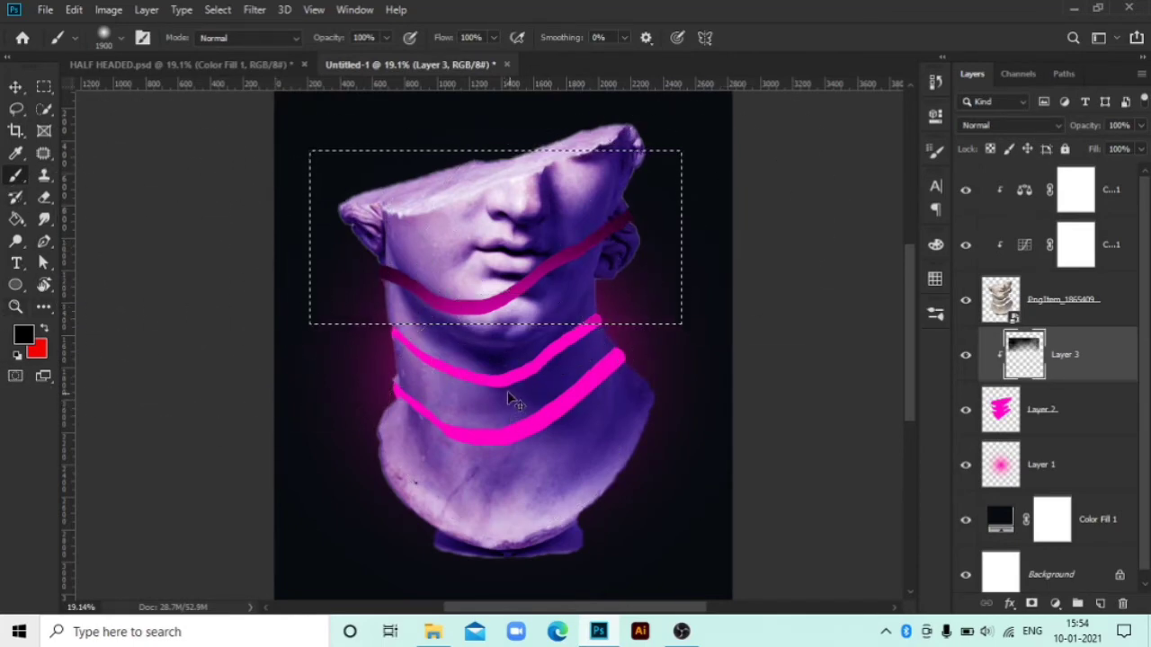
{"action": "key", "text": "ctrl+d"}
- Lasso the neck and brush black over the middle pink stripe, then deselect
{"action": "left_click", "coordinate": [16, 108]}
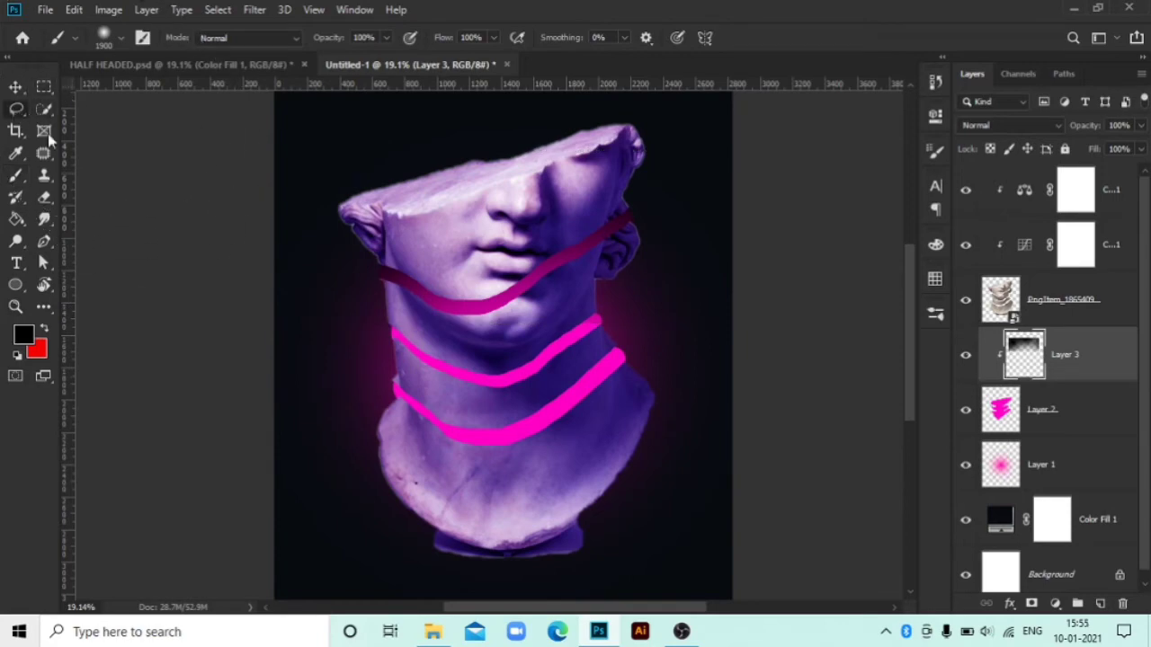
{"action": "left_click_drag", "start_coordinate": [438, 315], "coordinate": [428, 387]}
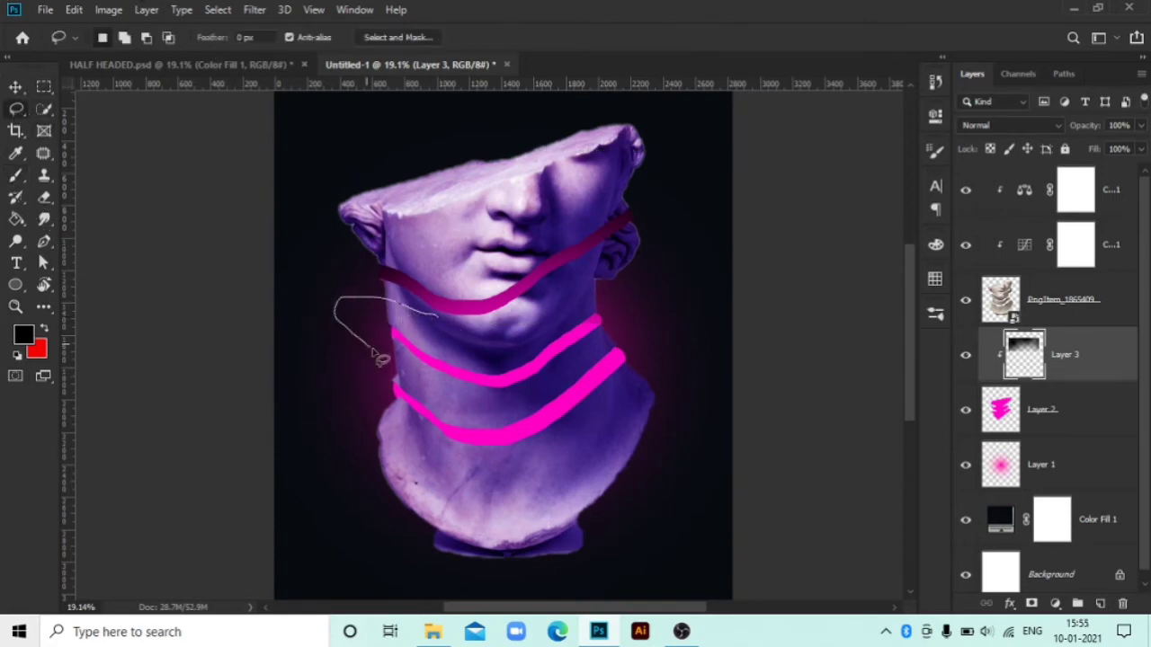
{"action": "mouse_move", "coordinate": [483, 411]}
{"action": "left_mouse_down"}
{"action": "mouse_move", "coordinate": [607, 290]}
{"action": "mouse_move", "coordinate": [547, 320]}
{"action": "mouse_move", "coordinate": [437, 322]}
{"action": "left_mouse_up"}
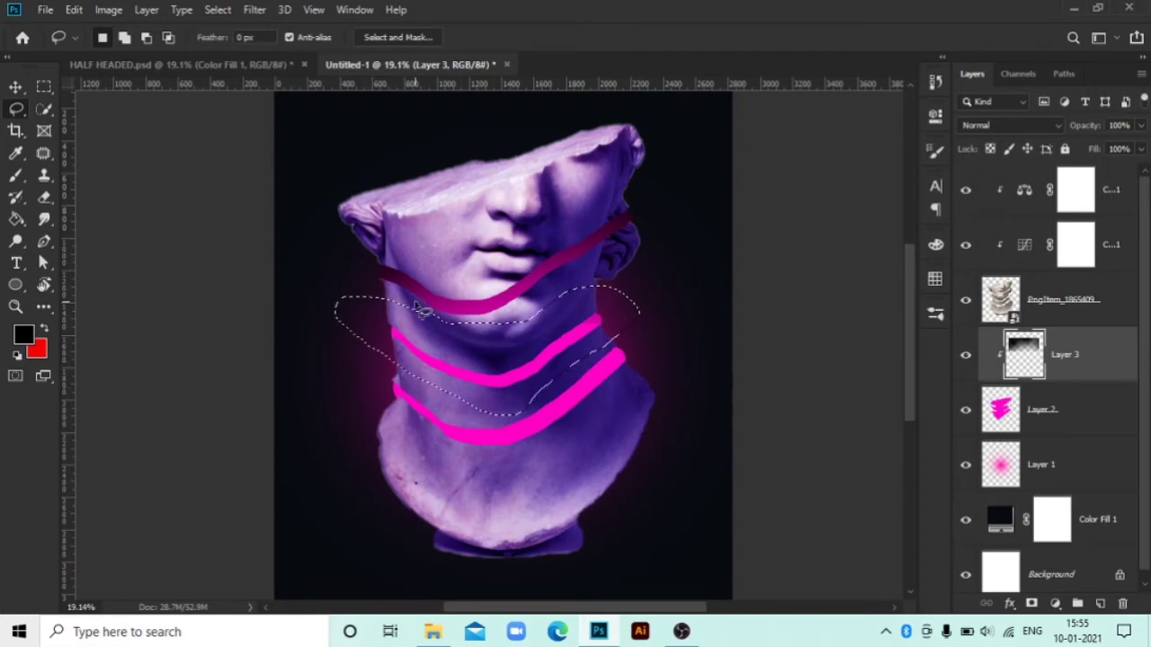
{"action": "key", "text": "b"}
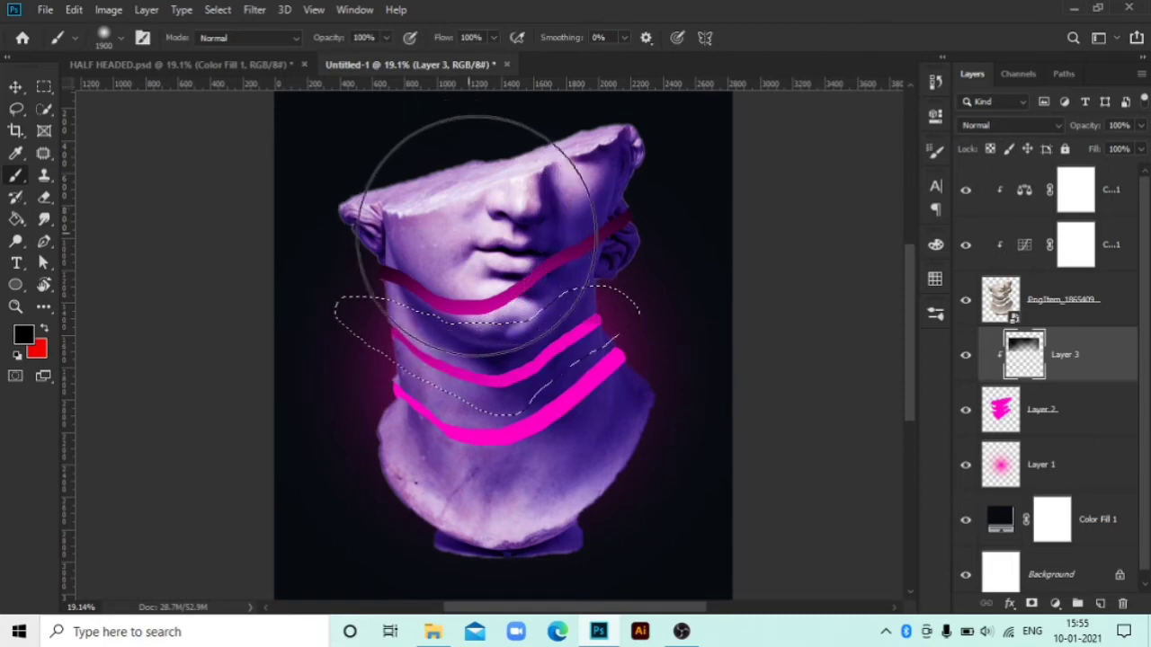
{"action": "left_click_drag", "start_coordinate": [474, 236], "coordinate": [533, 180]}
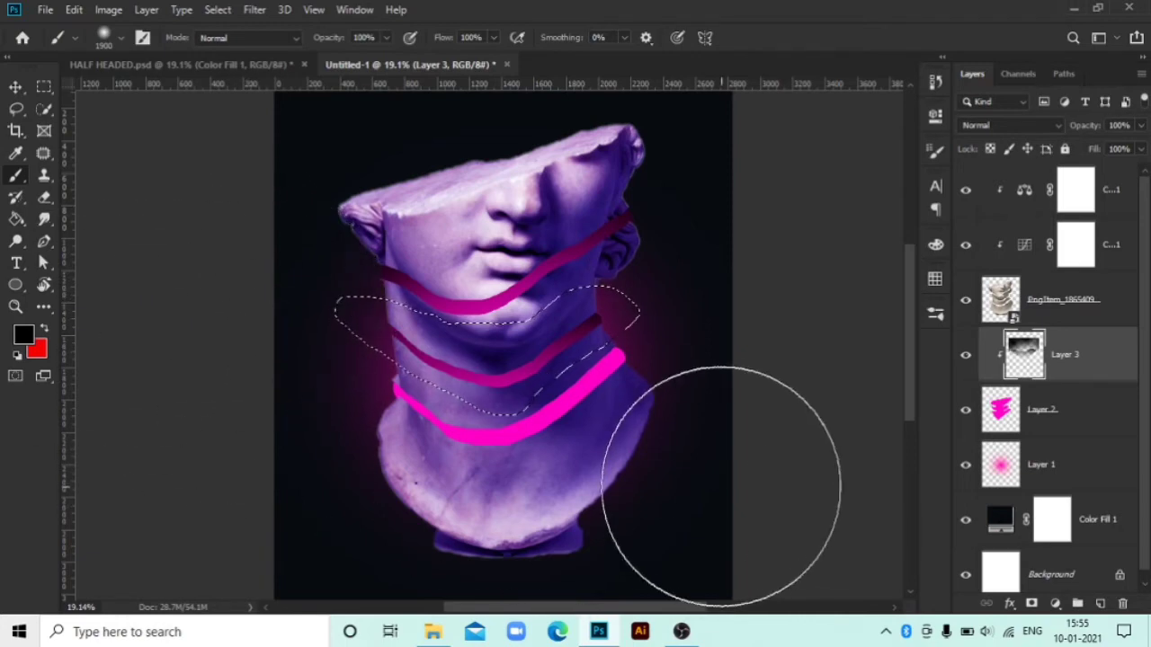
{"action": "key", "text": "ctrl+d"}
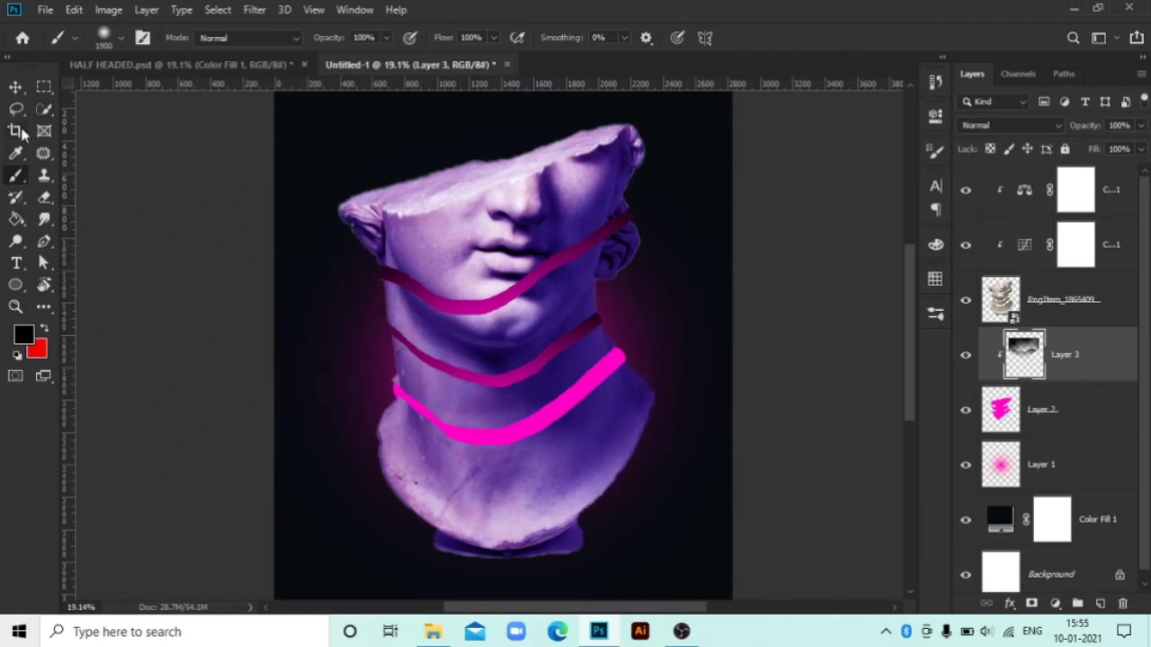
- Lasso the lower neck and brush black over the bottom pink stripe, then deselect
{"action": "left_click", "coordinate": [16, 109]}
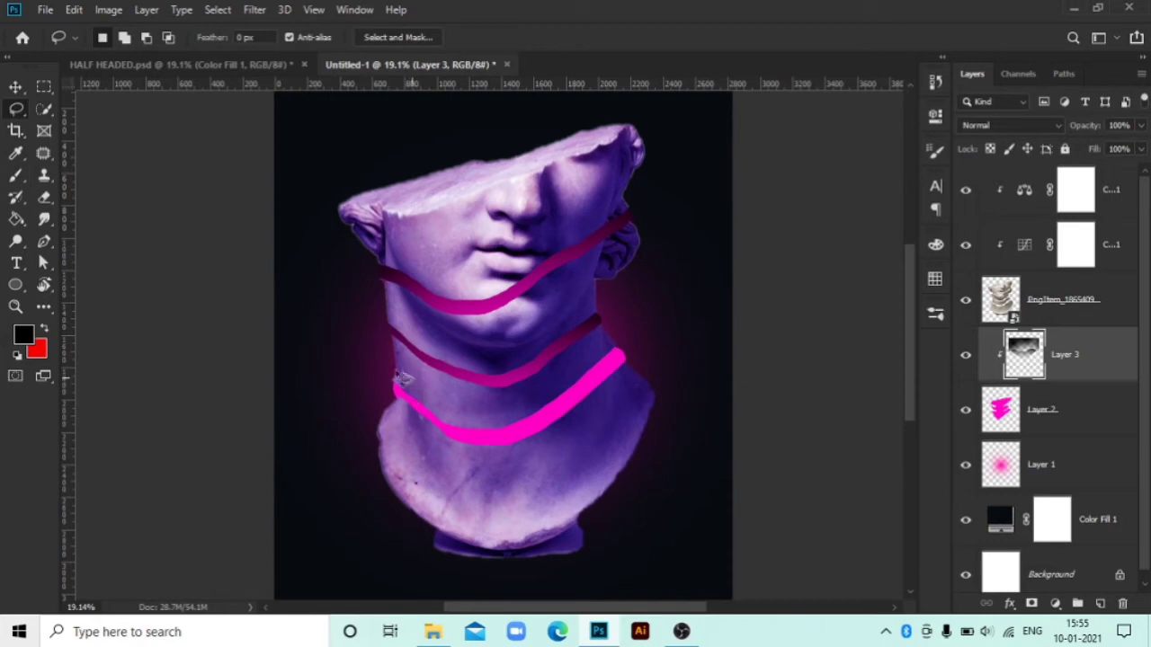
{"action": "mouse_move", "coordinate": [402, 378]}
{"action": "left_mouse_down"}
{"action": "mouse_move", "coordinate": [610, 426]}
{"action": "mouse_move", "coordinate": [652, 357]}
{"action": "mouse_move", "coordinate": [621, 341]}
{"action": "left_mouse_up"}
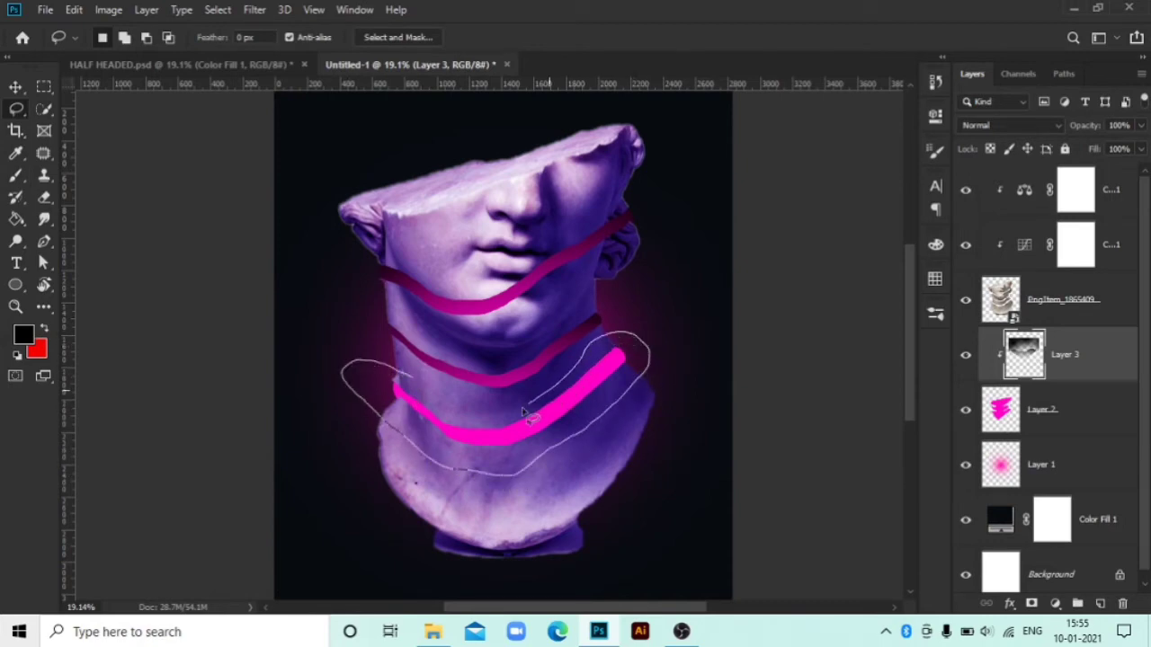
{"action": "left_click_drag", "start_coordinate": [404, 385], "coordinate": [402, 379]}
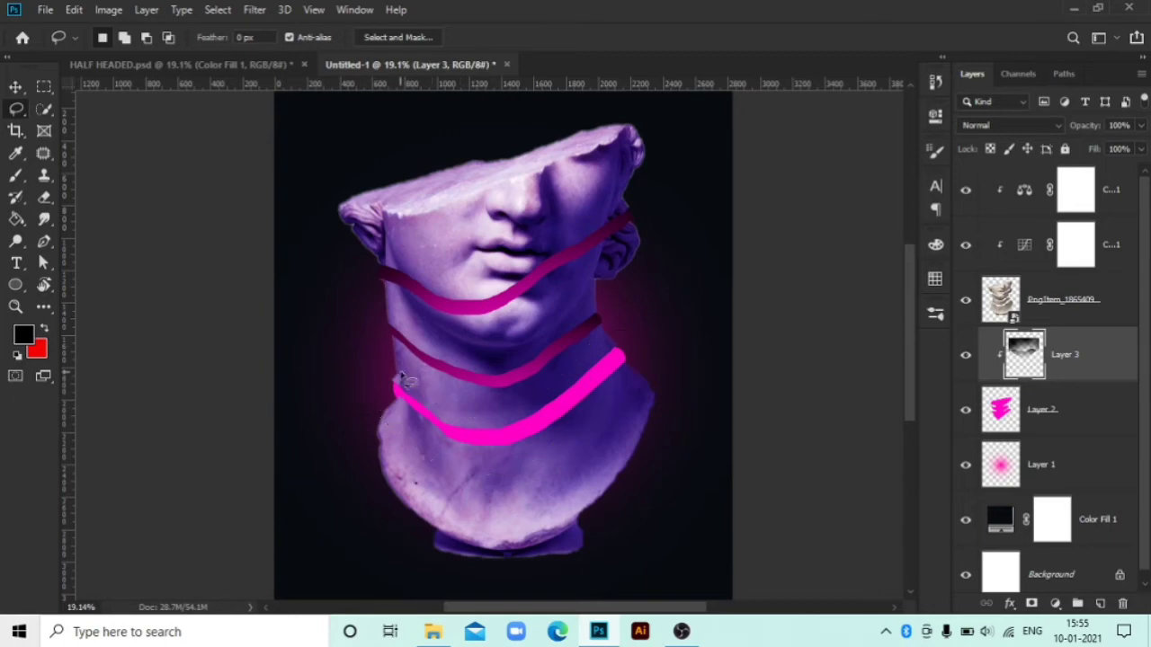
{"action": "key", "text": "b"}
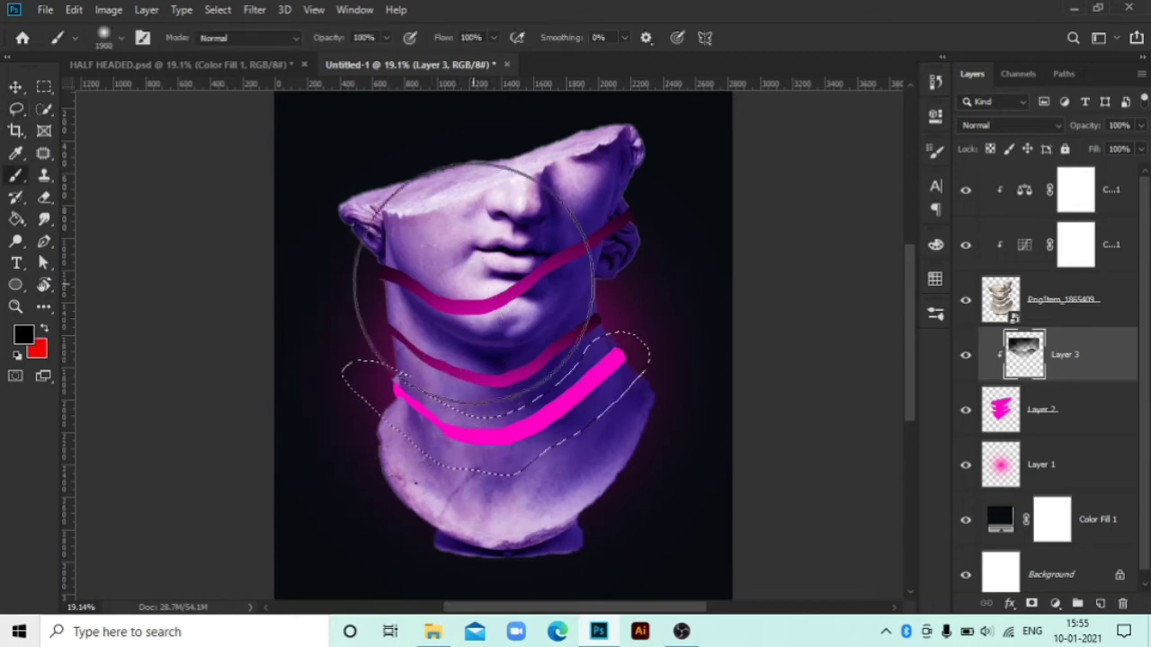
{"action": "left_click_drag", "start_coordinate": [550, 253], "coordinate": [450, 283]}
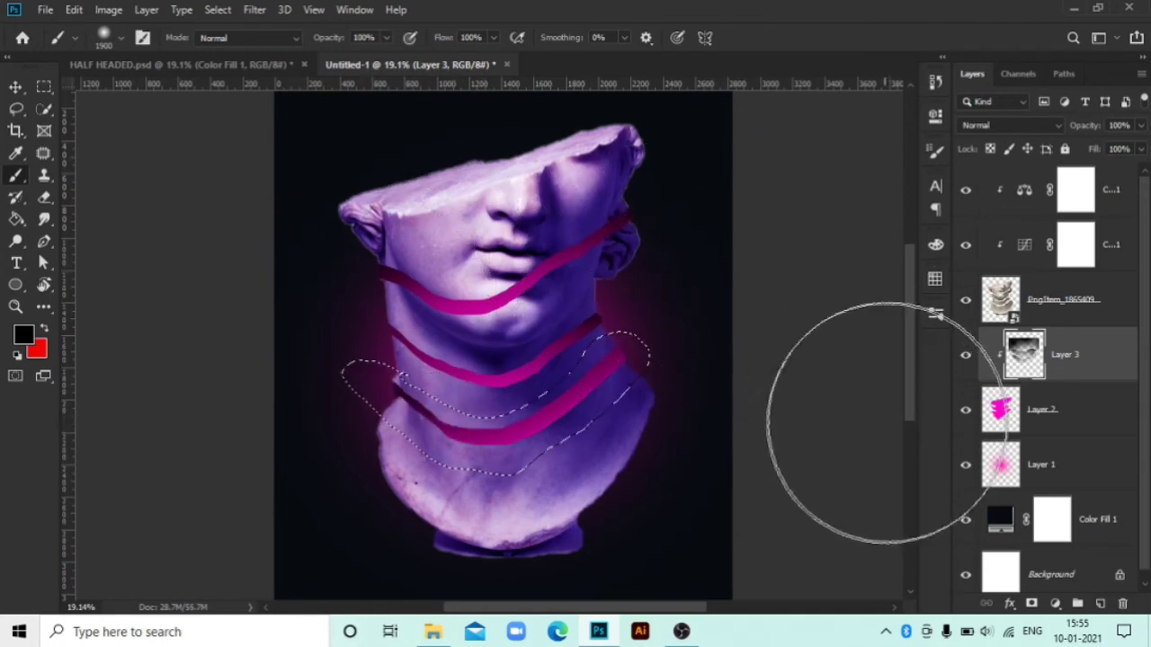
{"action": "key", "text": "ctrl+d"}
- Zoom out to the whole poster and add an empty Layer 4 above Layer 3
{"action": "key", "text": "z"}
{"action": "left_click_drag", "start_coordinate": [491, 316], "coordinate": [527, 372]}
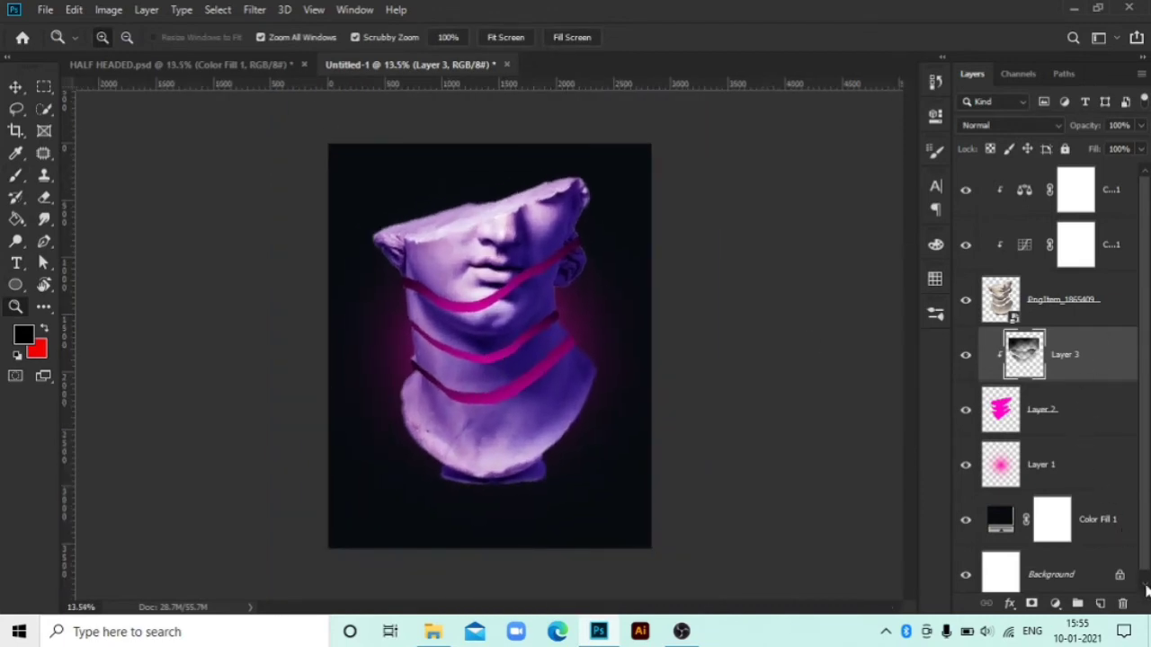
{"action": "left_click", "coordinate": [1104, 604]}
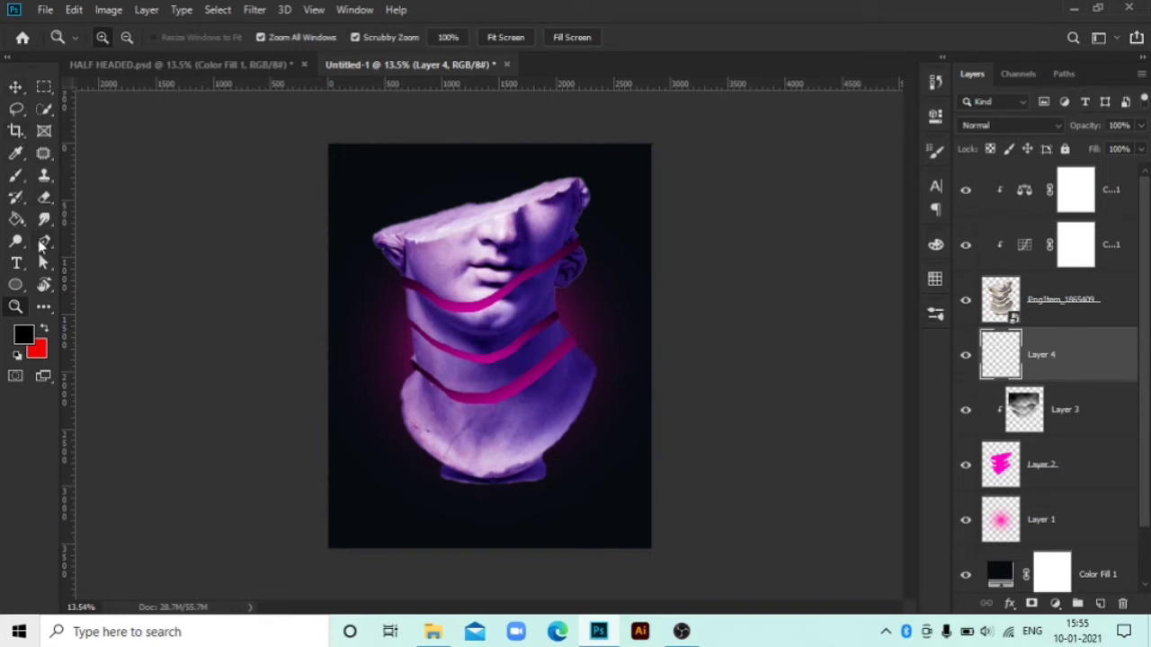
- Draw a circle with the Ellipse tool near the top-left and fill it magenta
{"action": "left_click", "coordinate": [16, 285]}
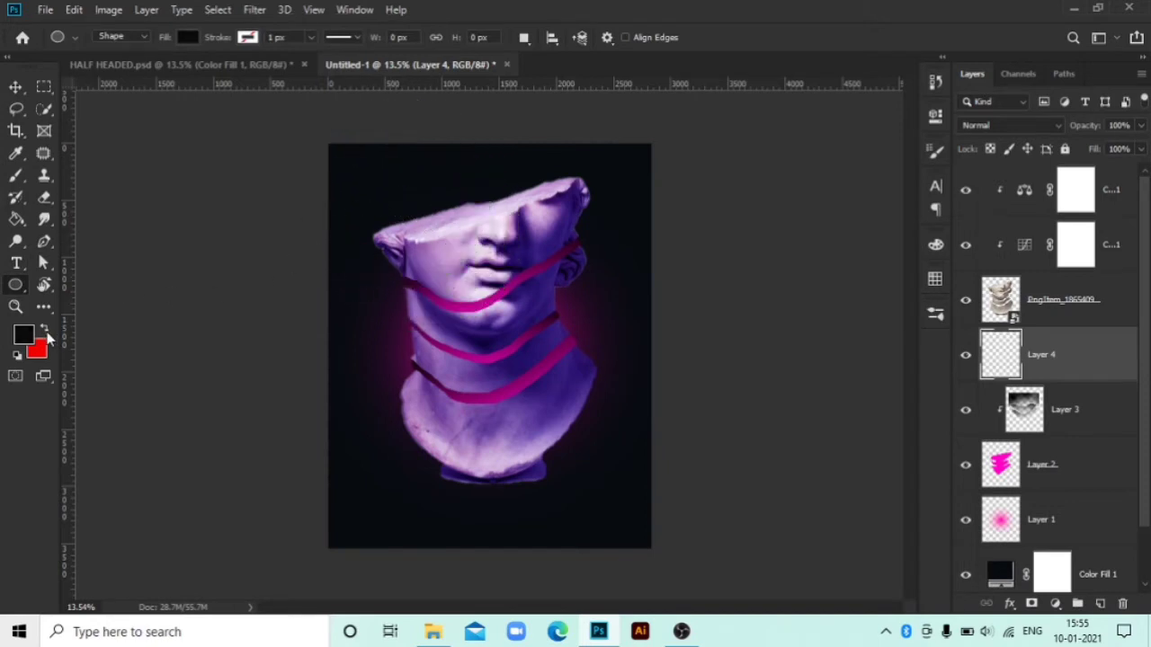
{"action": "left_click_drag", "start_coordinate": [398, 194], "coordinate": [454, 252]}
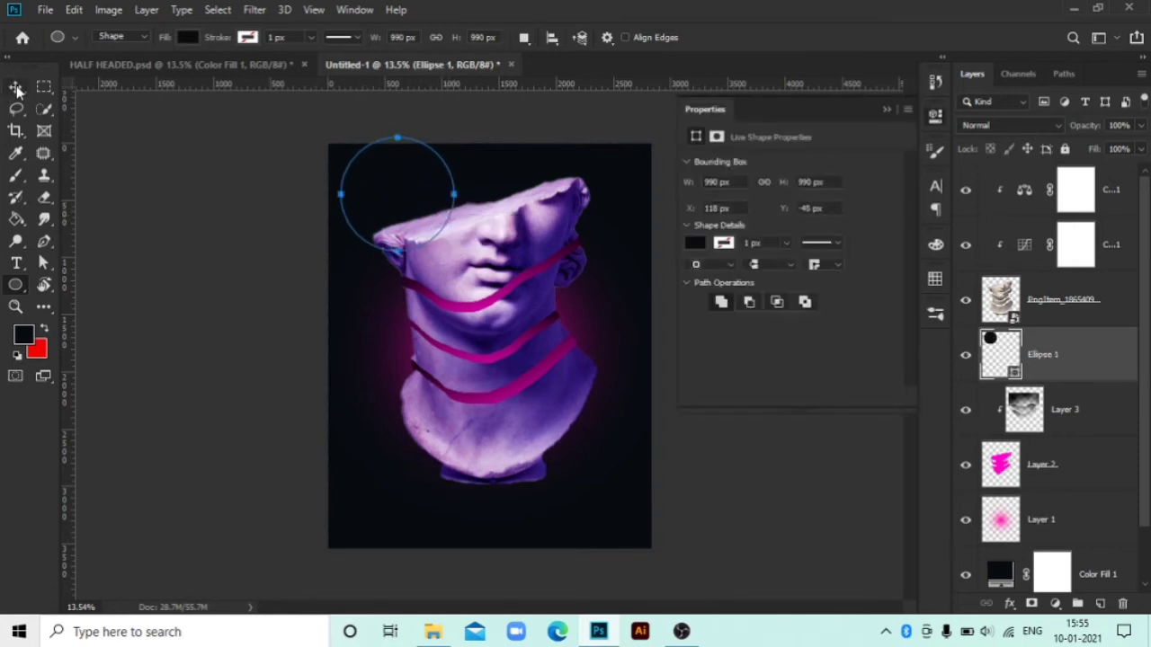
{"action": "key", "text": "v"}
{"action": "left_click_drag", "start_coordinate": [418, 212], "coordinate": [448, 228]}
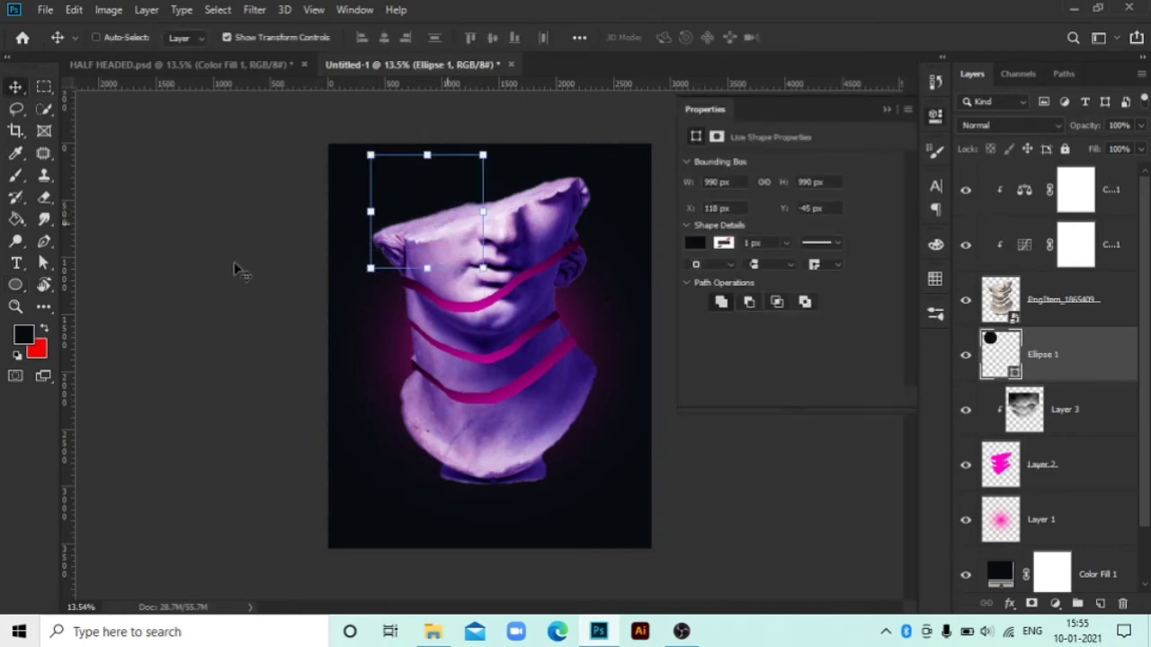
{"action": "left_click", "coordinate": [694, 241]}
{"action": "left_click", "coordinate": [740, 331]}
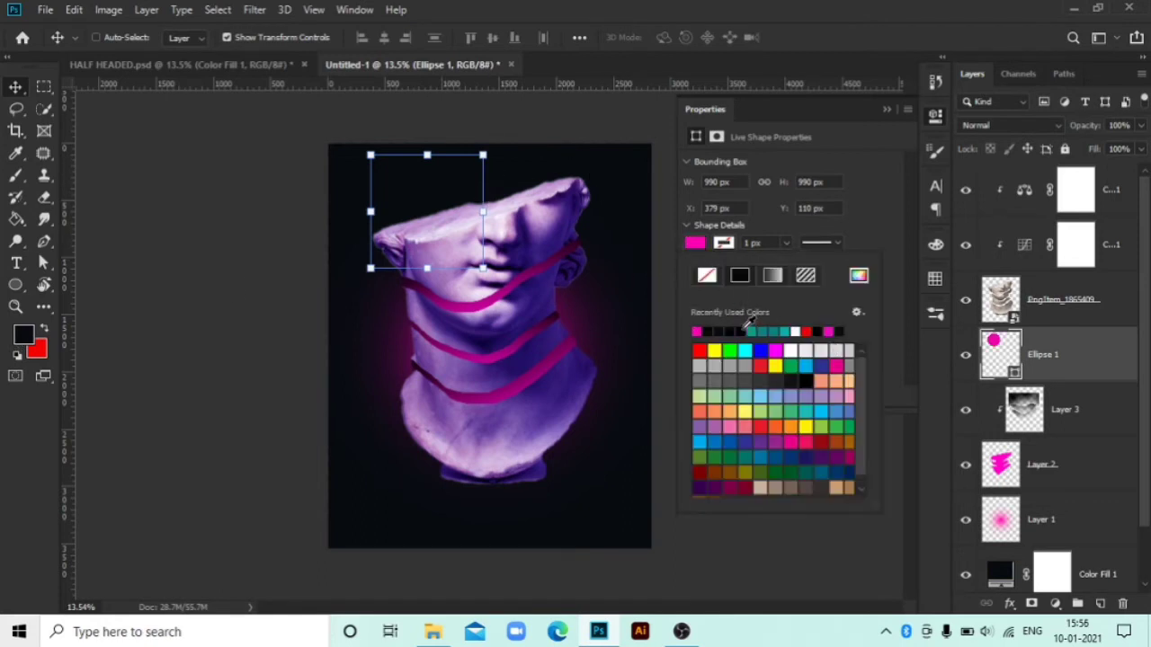
{"action": "left_click", "coordinate": [886, 112]}
{"action": "left_click", "coordinate": [886, 112]}
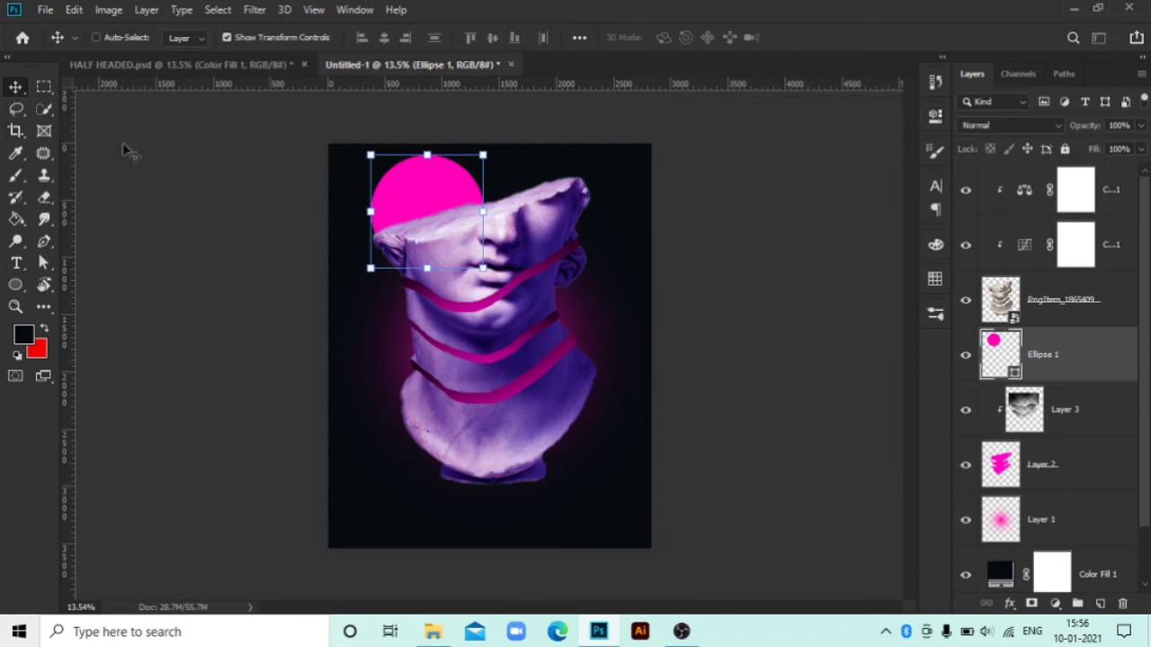
- Move the magenta circle behind the head and shrink it slightly with Free Transform
{"action": "left_click_drag", "start_coordinate": [420, 209], "coordinate": [437, 210]}
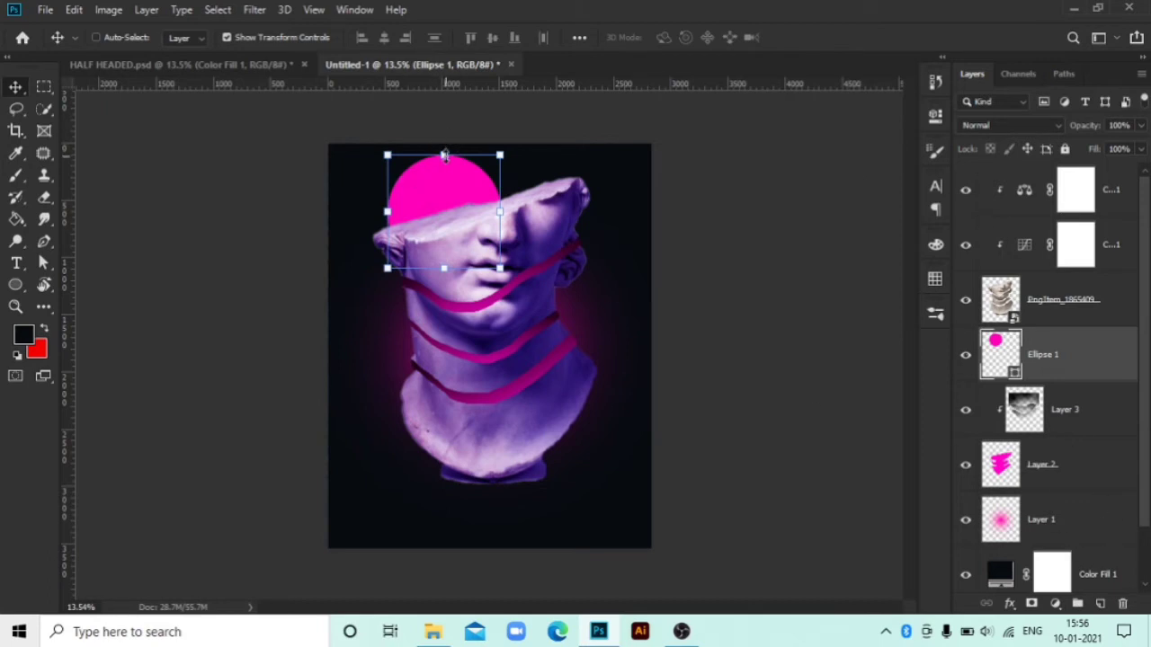
{"action": "left_click_drag", "start_coordinate": [444, 155], "coordinate": [437, 182]}
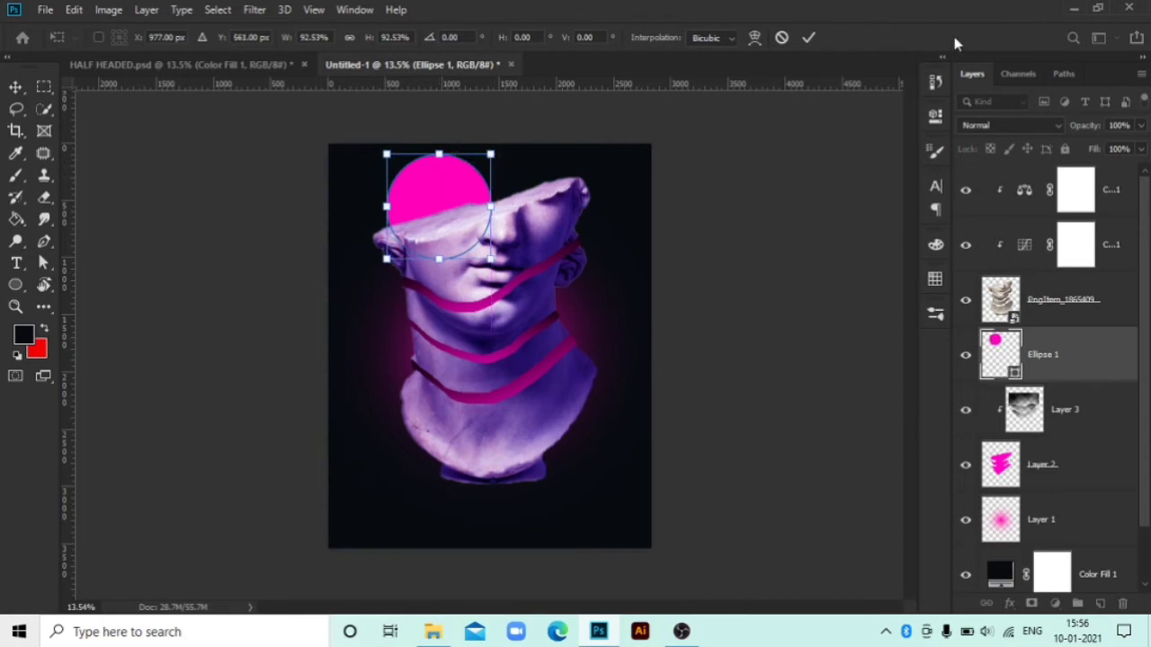
{"action": "left_click", "coordinate": [807, 37]}
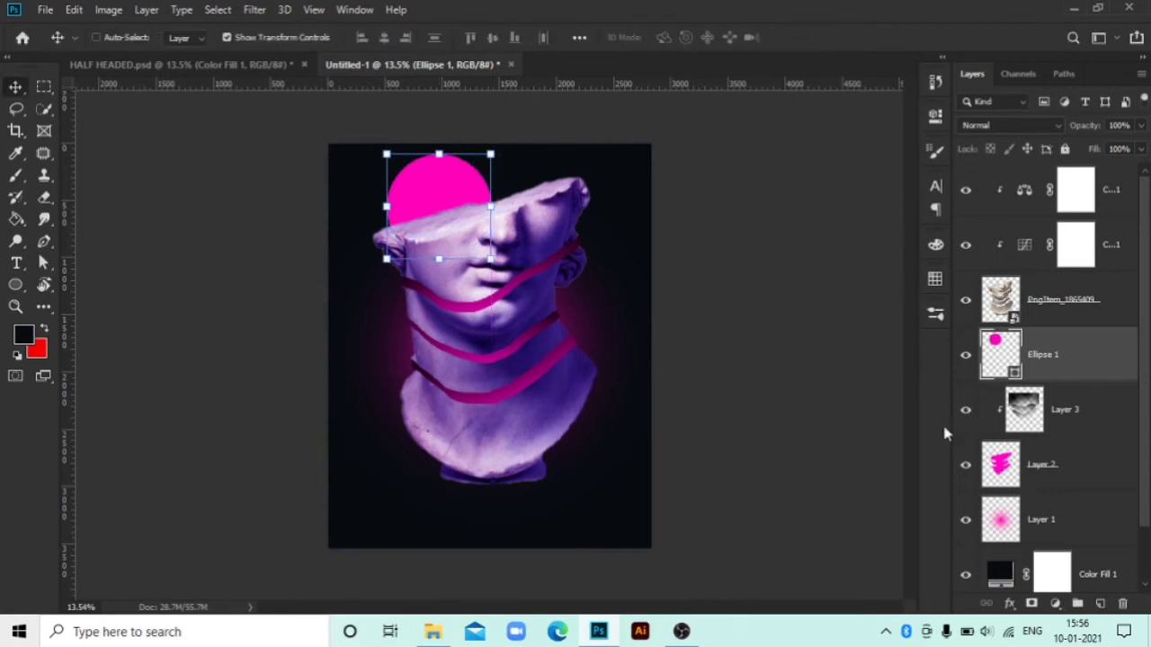
{"action": "key", "text": "z"}
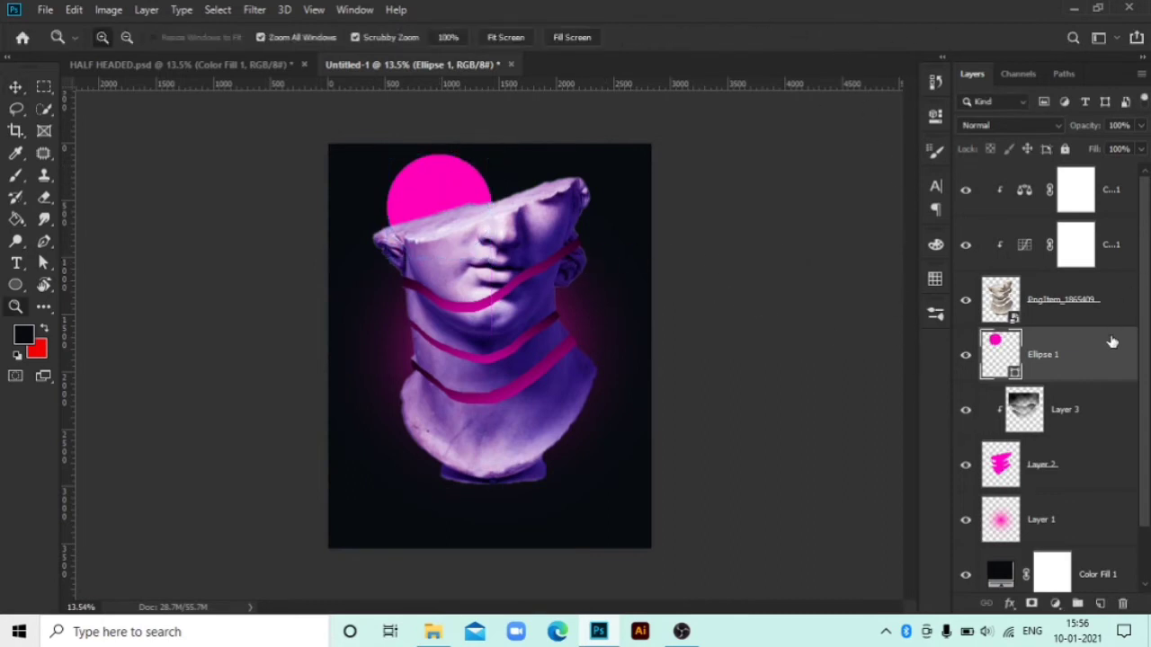
- Move the Color Balance through Layer 2 layers lower together, then select Ellipse 1
{"action": "left_click", "coordinate": [1117, 203], "text": "shift"}
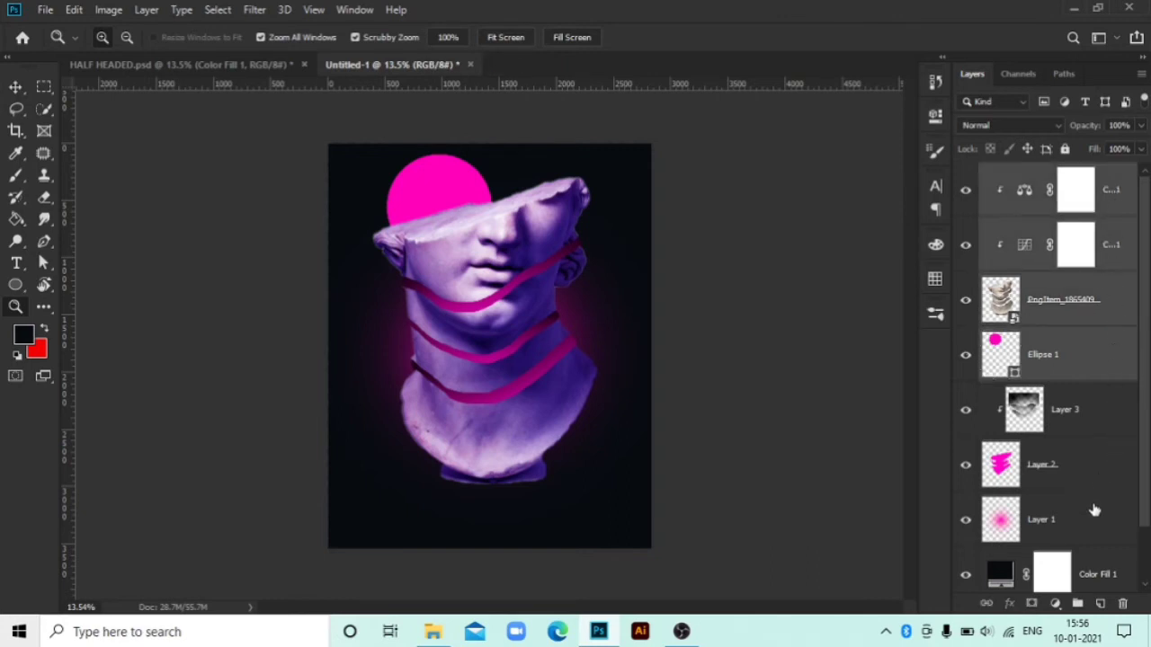
{"action": "left_click", "coordinate": [1095, 472], "text": "shift"}
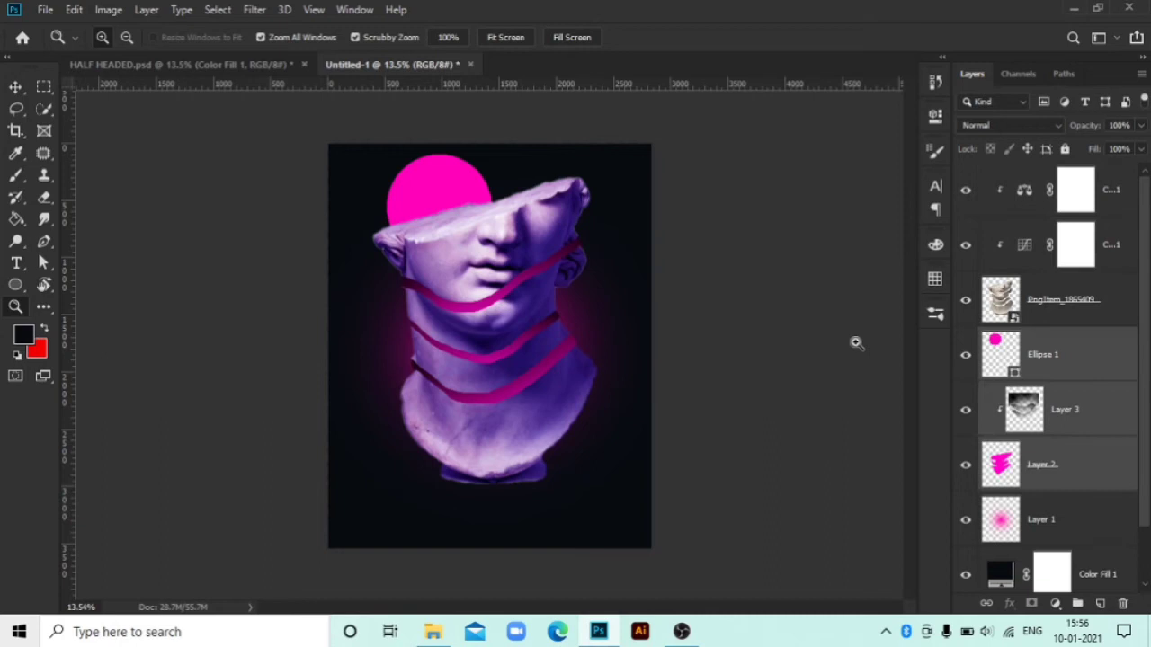
{"action": "left_click", "coordinate": [15, 87]}
{"action": "left_click_drag", "start_coordinate": [463, 253], "coordinate": [463, 304]}
{"action": "key", "text": "ctrl+z"}
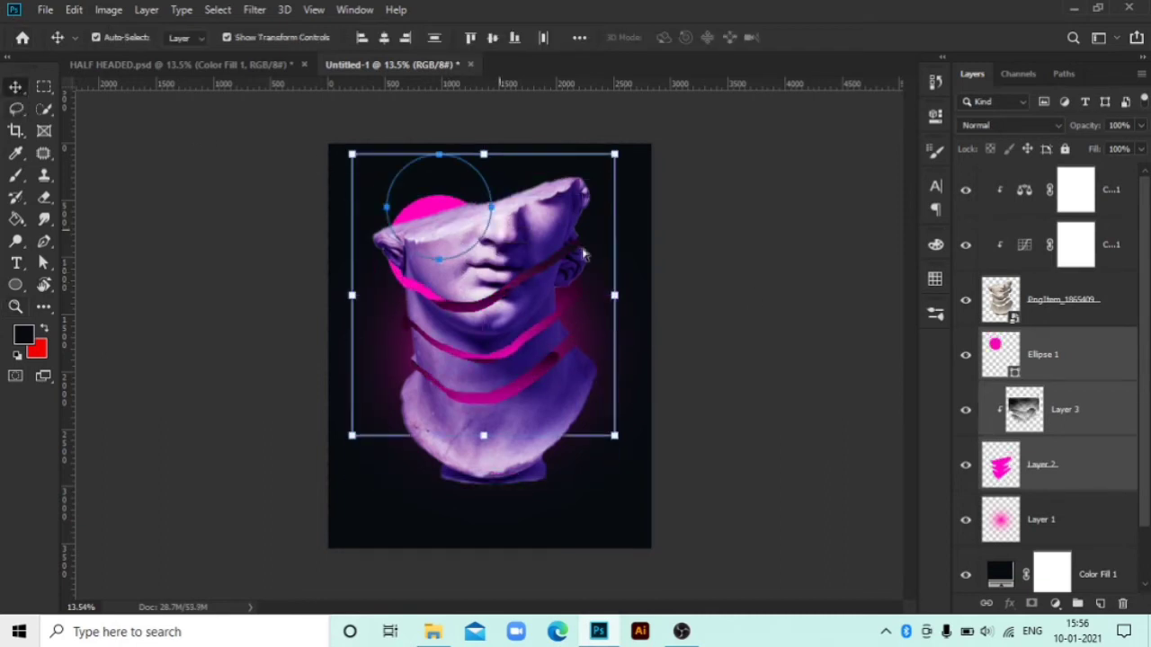
{"action": "left_click", "coordinate": [1112, 180]}
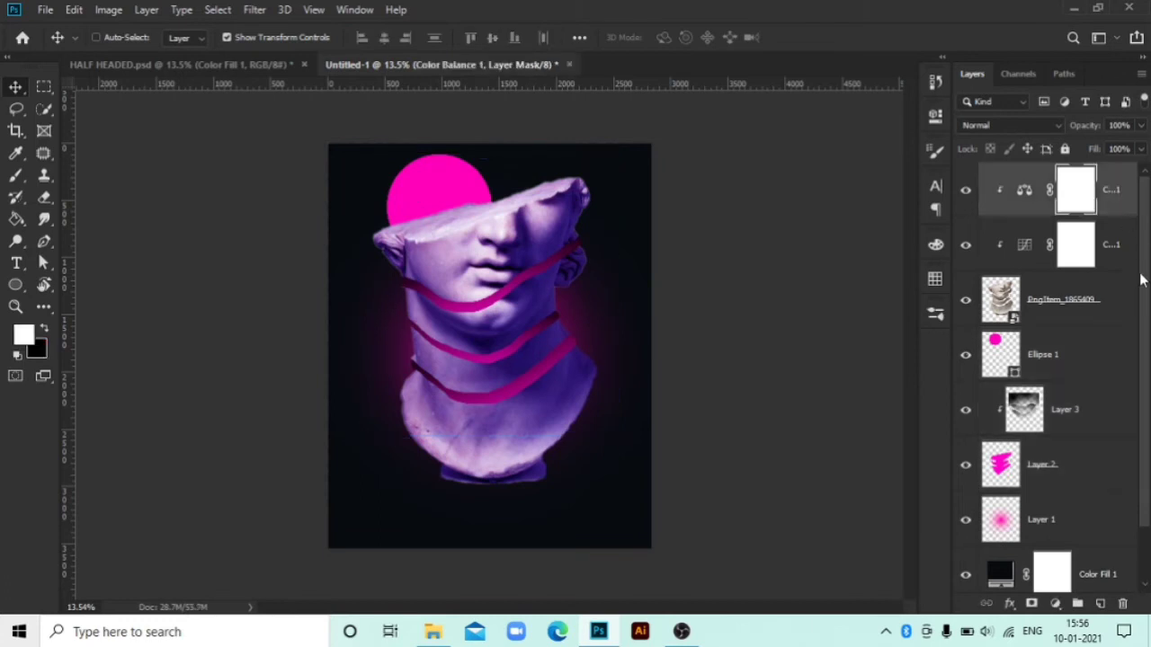
{"action": "left_click", "coordinate": [1090, 480], "text": "shift"}
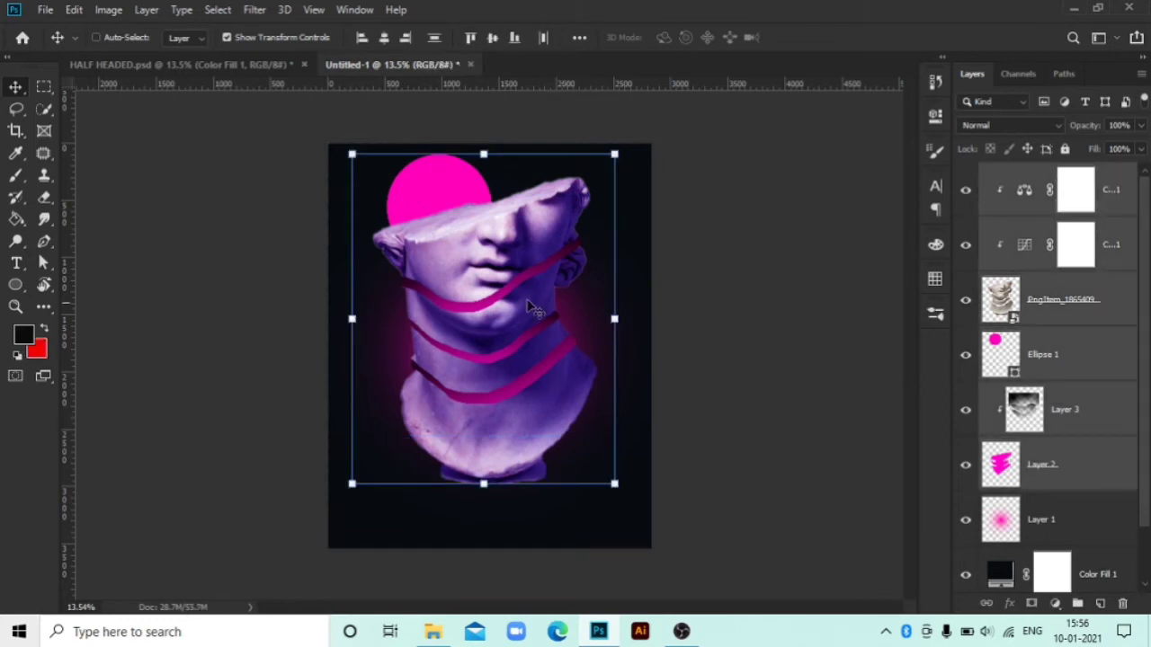
{"action": "left_click_drag", "start_coordinate": [521, 303], "coordinate": [520, 325]}
{"action": "left_click", "coordinate": [1079, 344]}
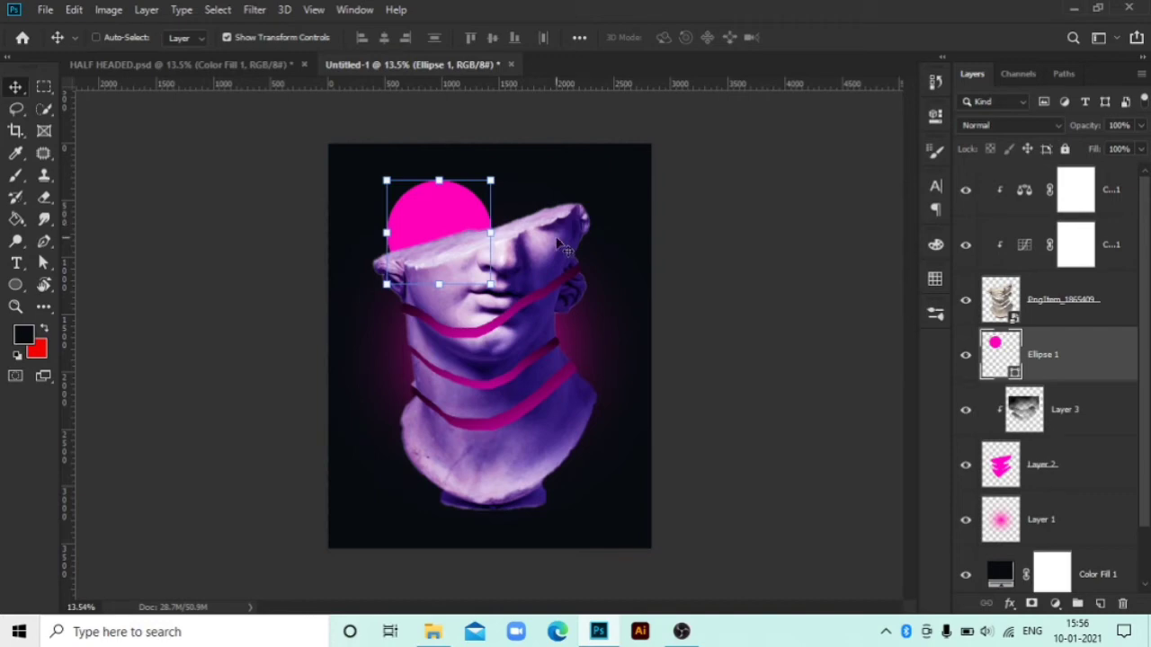
- Add Layer 4 clipped to Ellipse 1 and brush soft black over the statue's right face, neck and chest
{"action": "left_click", "coordinate": [1102, 602]}
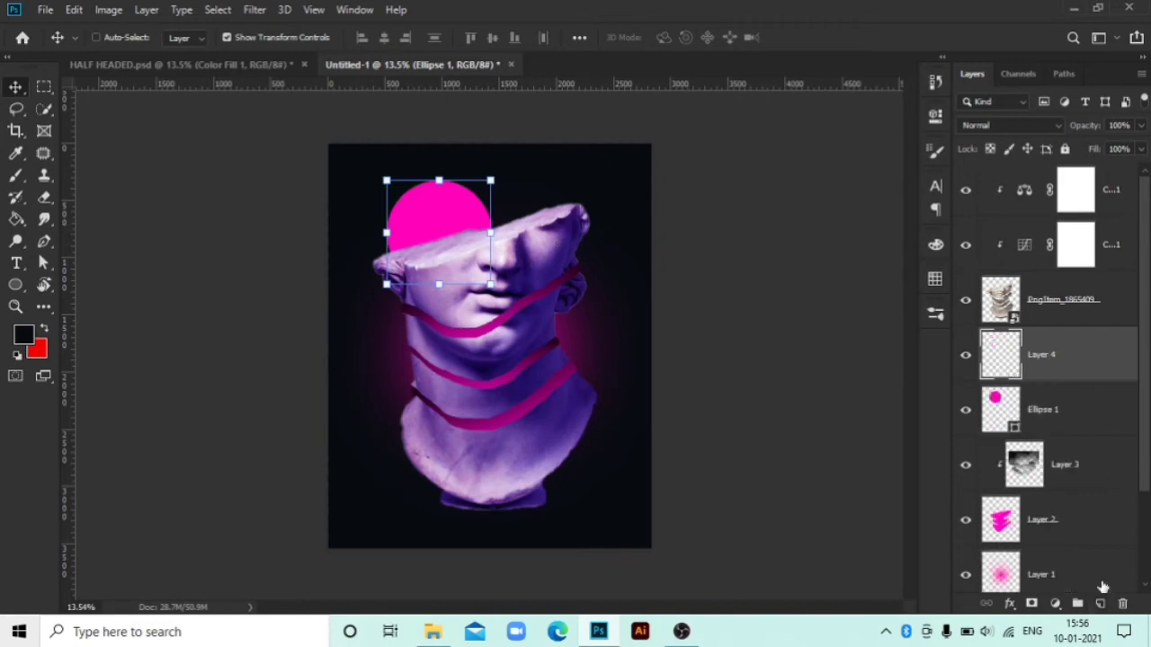
{"action": "right_click", "coordinate": [1069, 353]}
{"action": "left_click", "coordinate": [998, 326]}
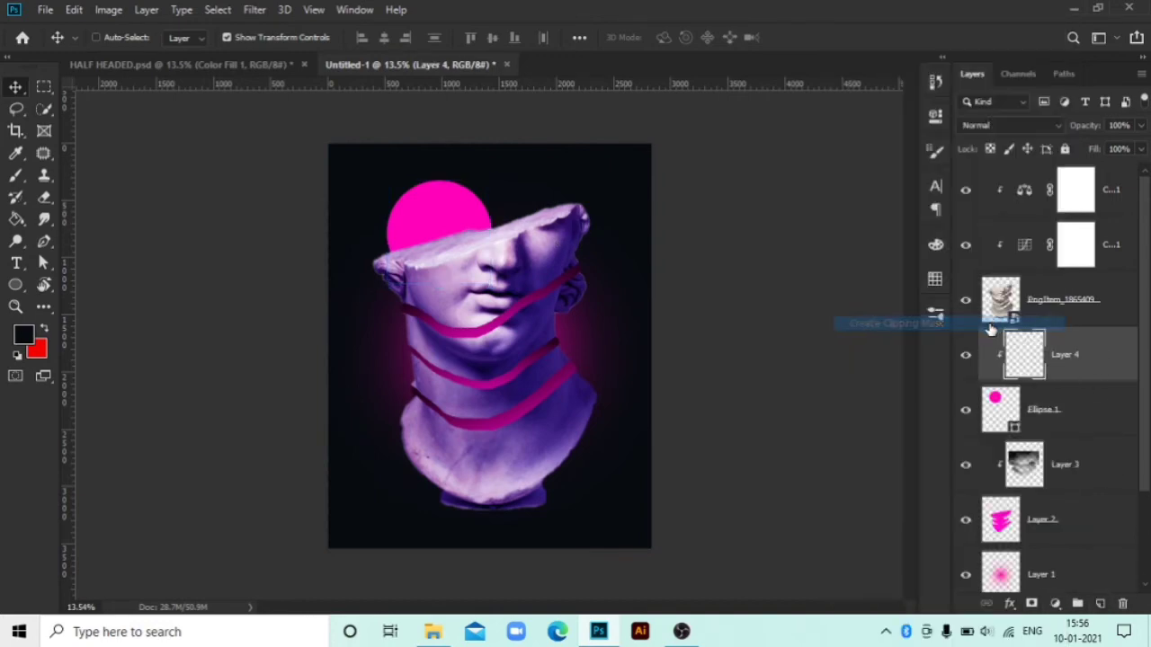
{"action": "key", "text": "b"}
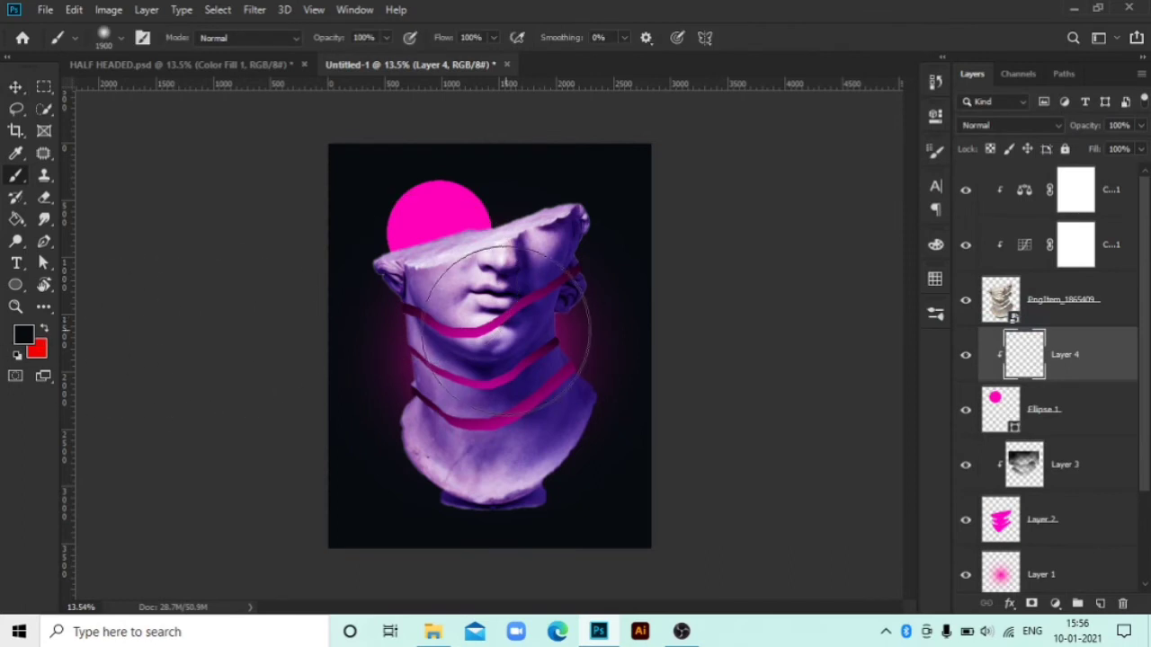
{"action": "left_click_drag", "start_coordinate": [521, 326], "coordinate": [530, 308]}
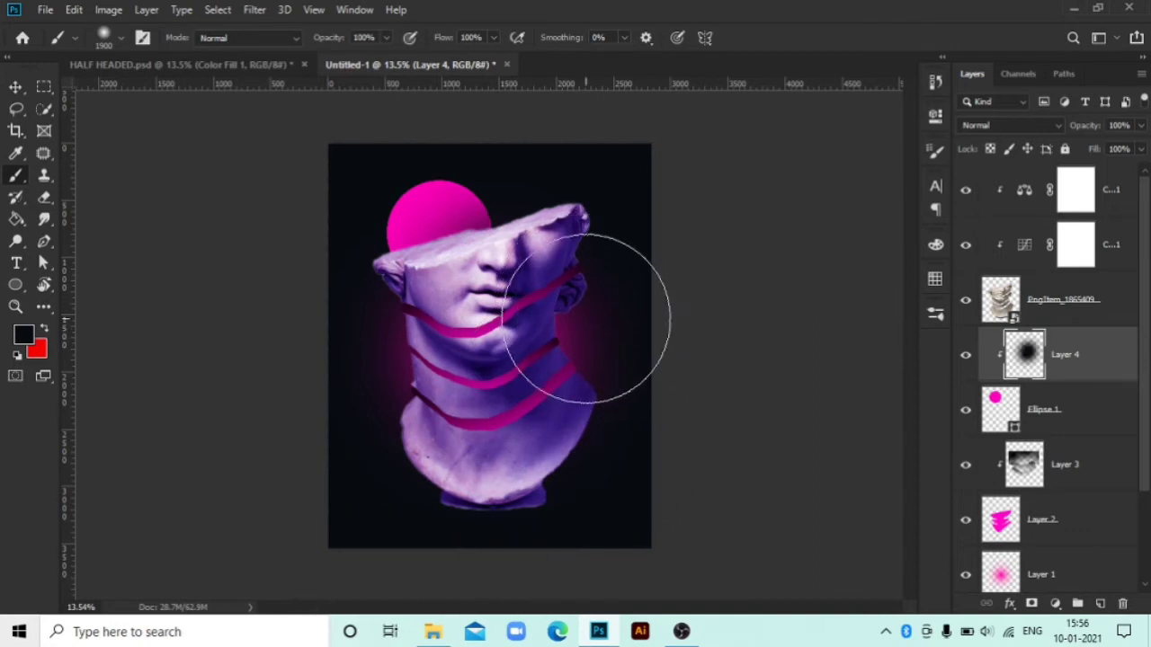
{"action": "left_click_drag", "start_coordinate": [586, 320], "coordinate": [617, 282]}
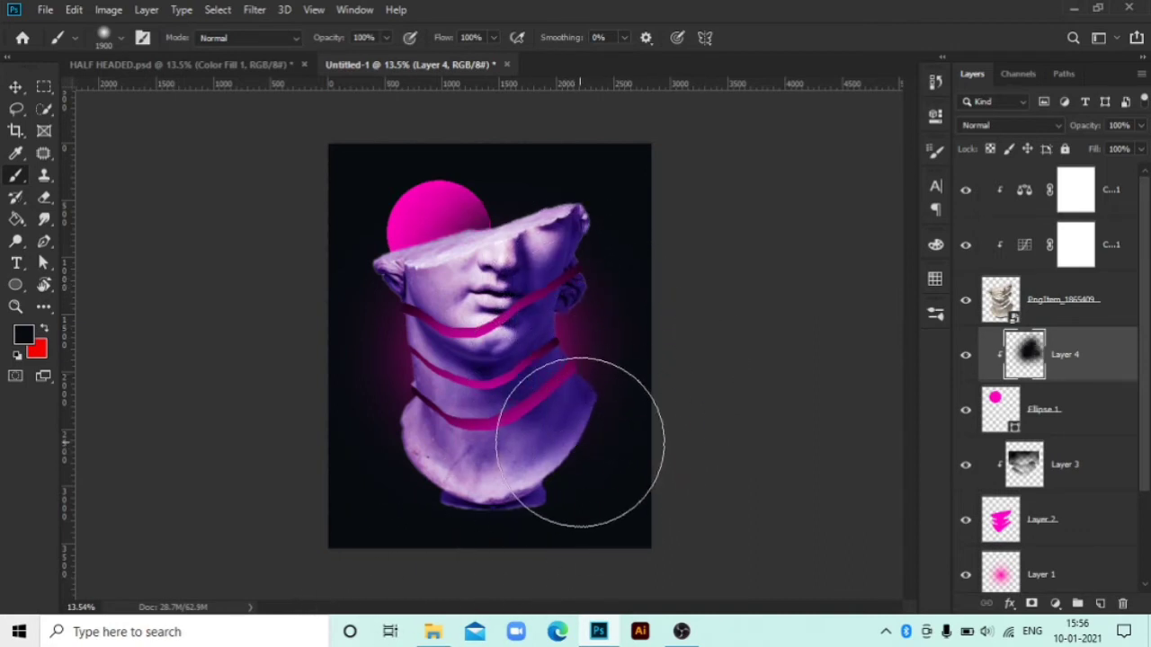
{"action": "left_click_drag", "start_coordinate": [548, 329], "coordinate": [571, 409]}
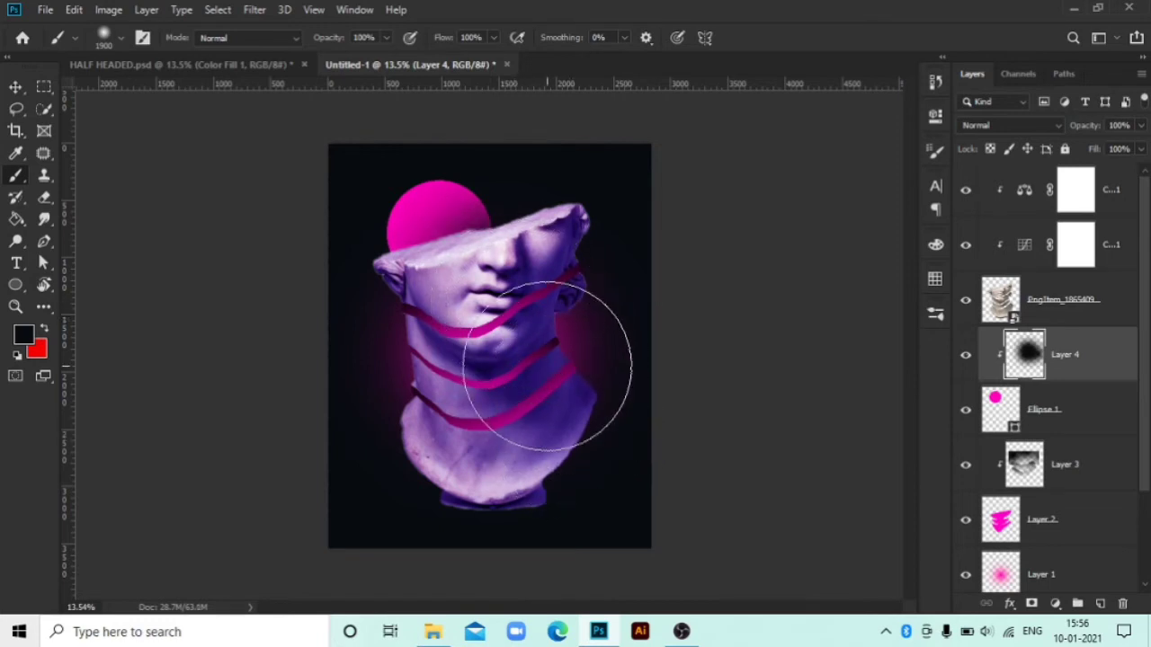
- Give the Ellipse 1 layer an Inner Glow and an Outer Glow with a wider Range
{"action": "left_click", "coordinate": [1070, 425]}
{"action": "left_click", "coordinate": [1011, 604]}
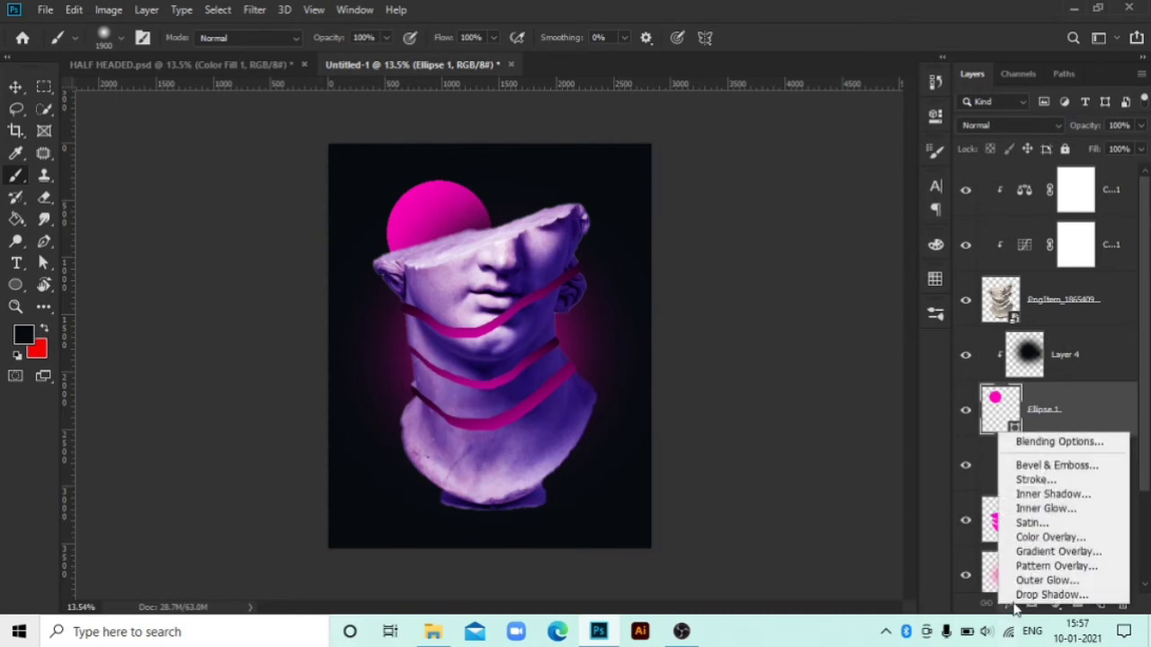
{"action": "left_click", "coordinate": [1070, 437]}
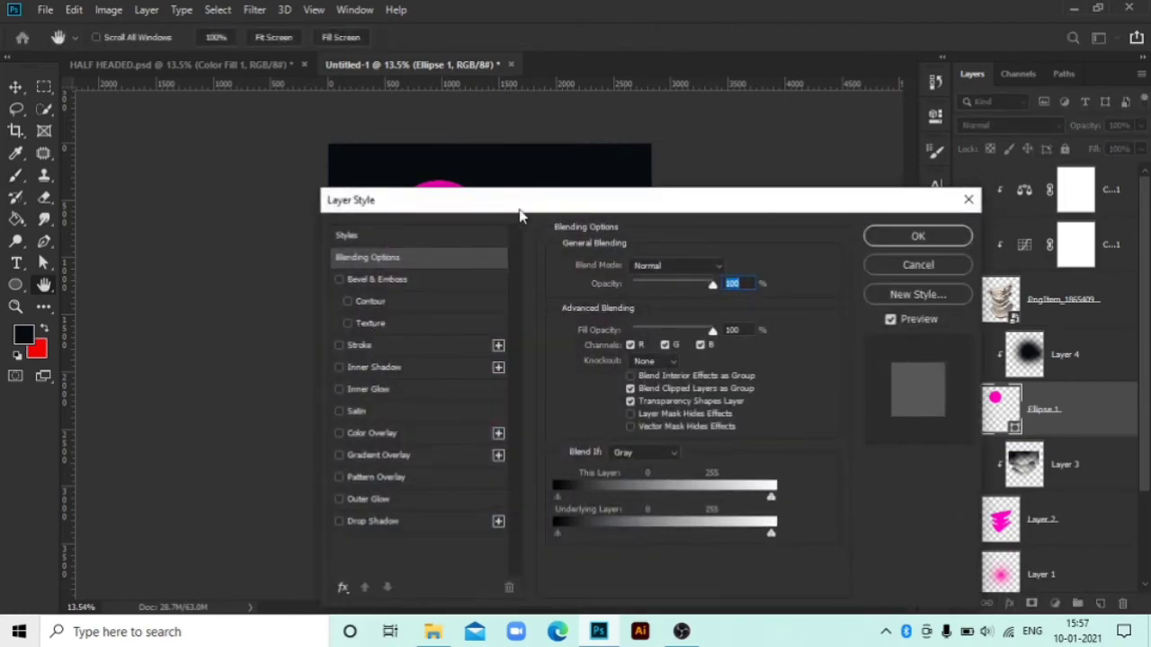
{"action": "left_click_drag", "start_coordinate": [519, 214], "coordinate": [516, 365]}
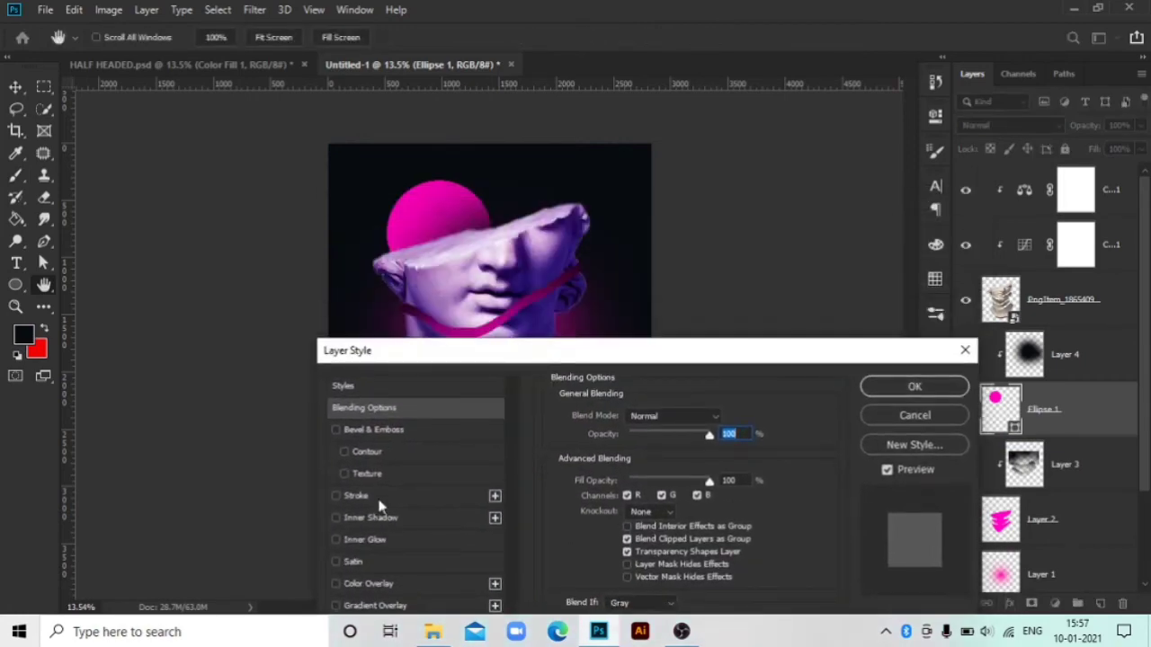
{"action": "left_click", "coordinate": [366, 540]}
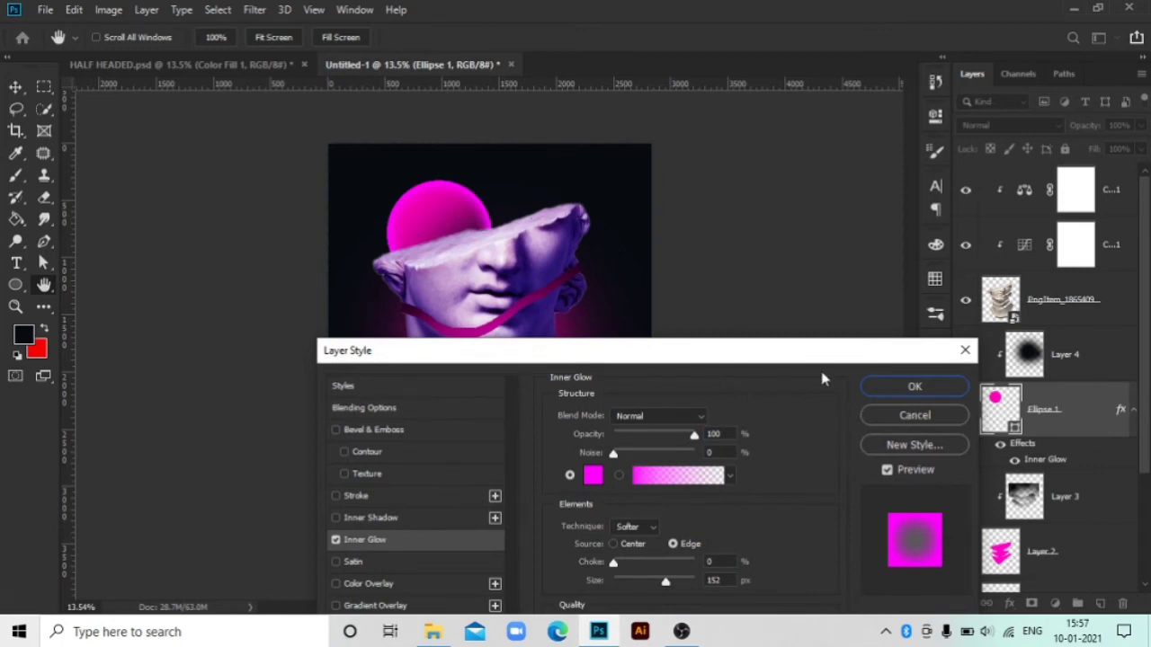
{"action": "left_click_drag", "start_coordinate": [818, 358], "coordinate": [1121, 93]}
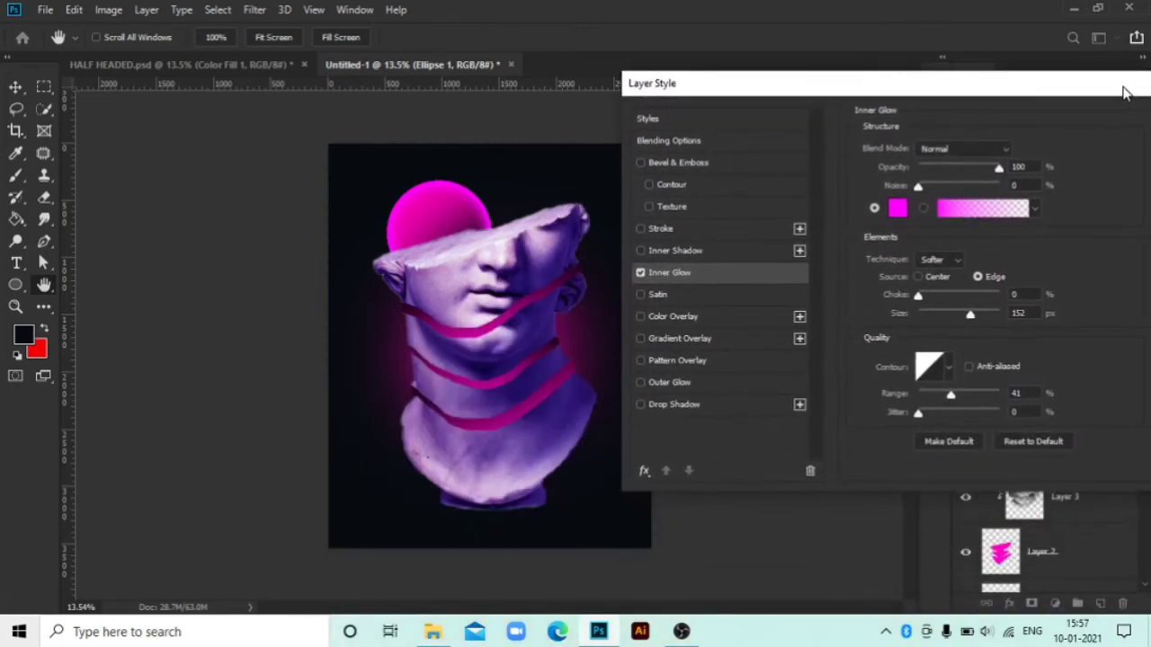
{"action": "left_click", "coordinate": [666, 386]}
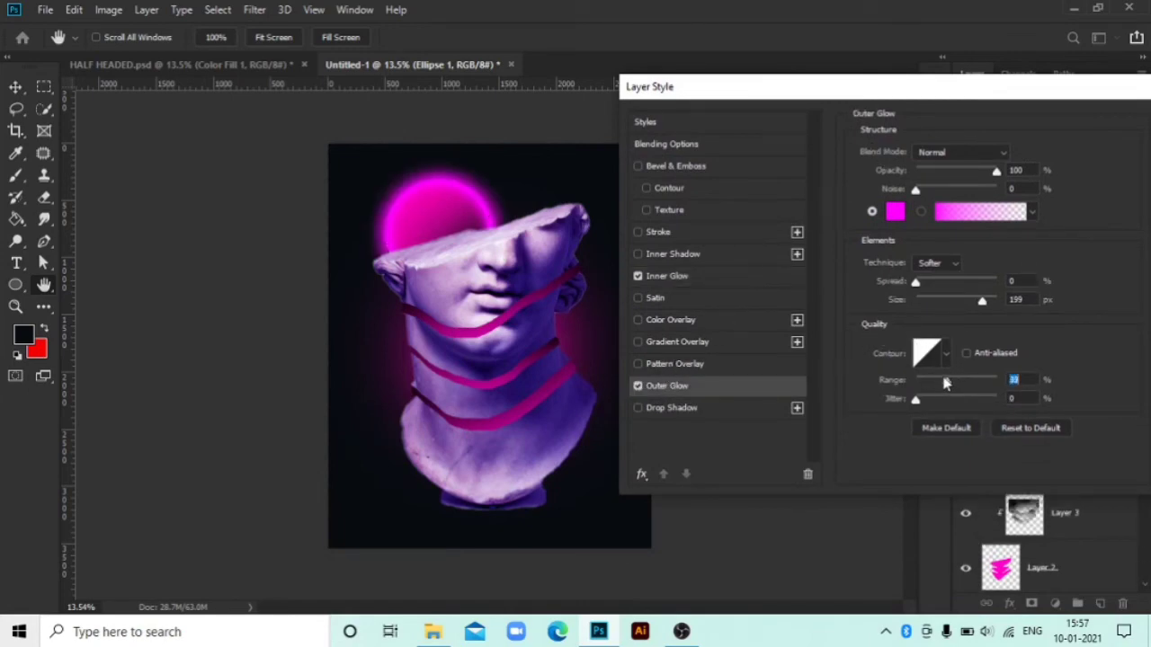
{"action": "left_click_drag", "start_coordinate": [945, 384], "coordinate": [972, 393]}
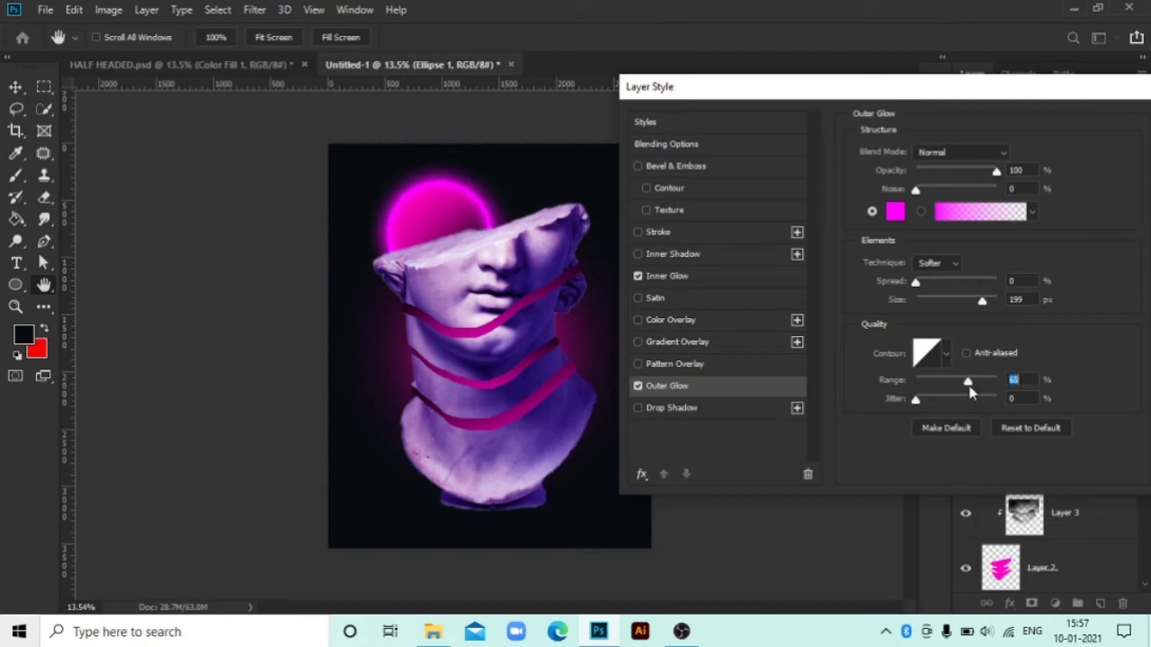
{"action": "left_click_drag", "start_coordinate": [952, 96], "coordinate": [708, 189]}
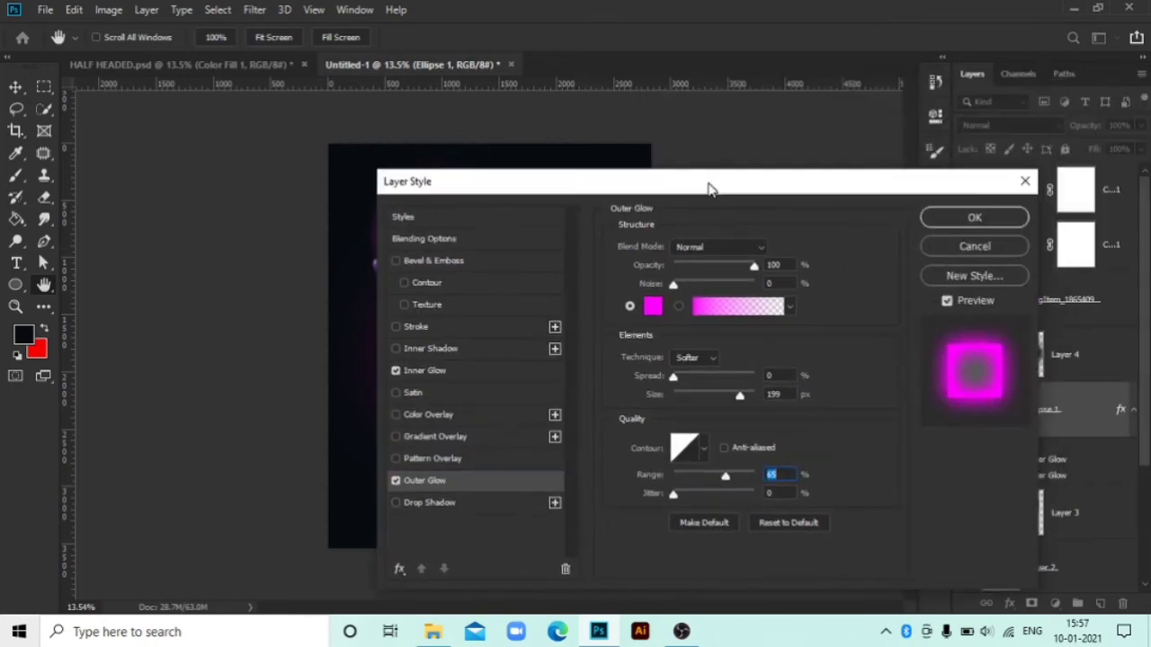
{"action": "left_click", "coordinate": [966, 219]}
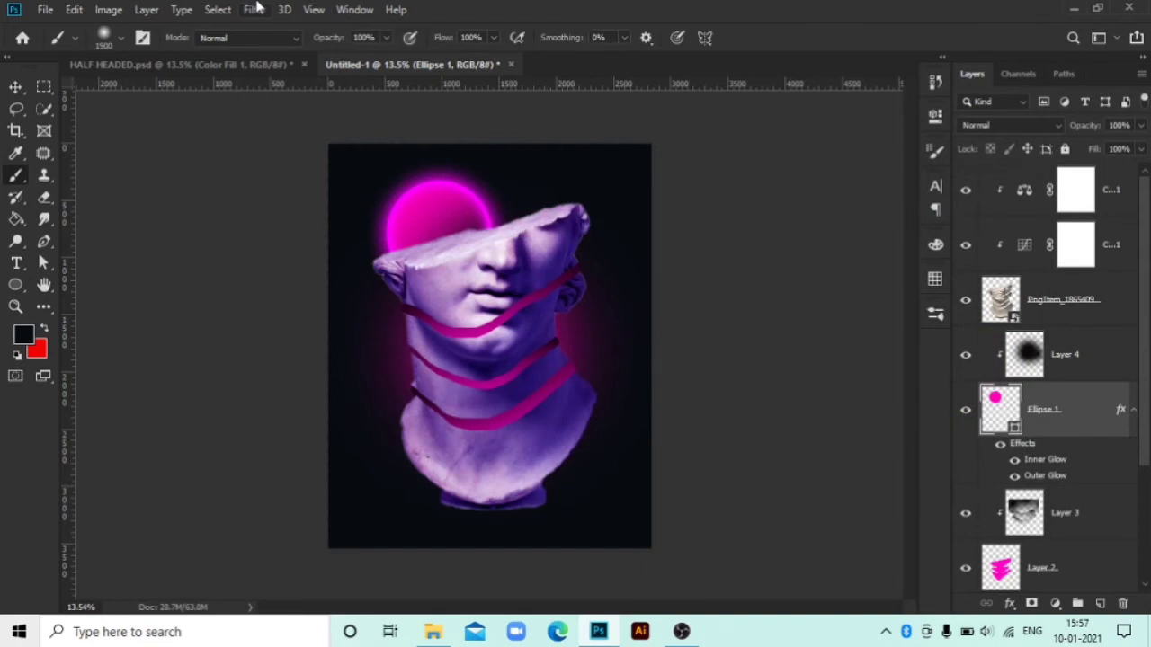
- Rasterize the circle and apply Add Noise at an amount of 18.79%
{"action": "left_click", "coordinate": [255, 9]}
{"action": "mouse_move", "coordinate": [267, 250]}
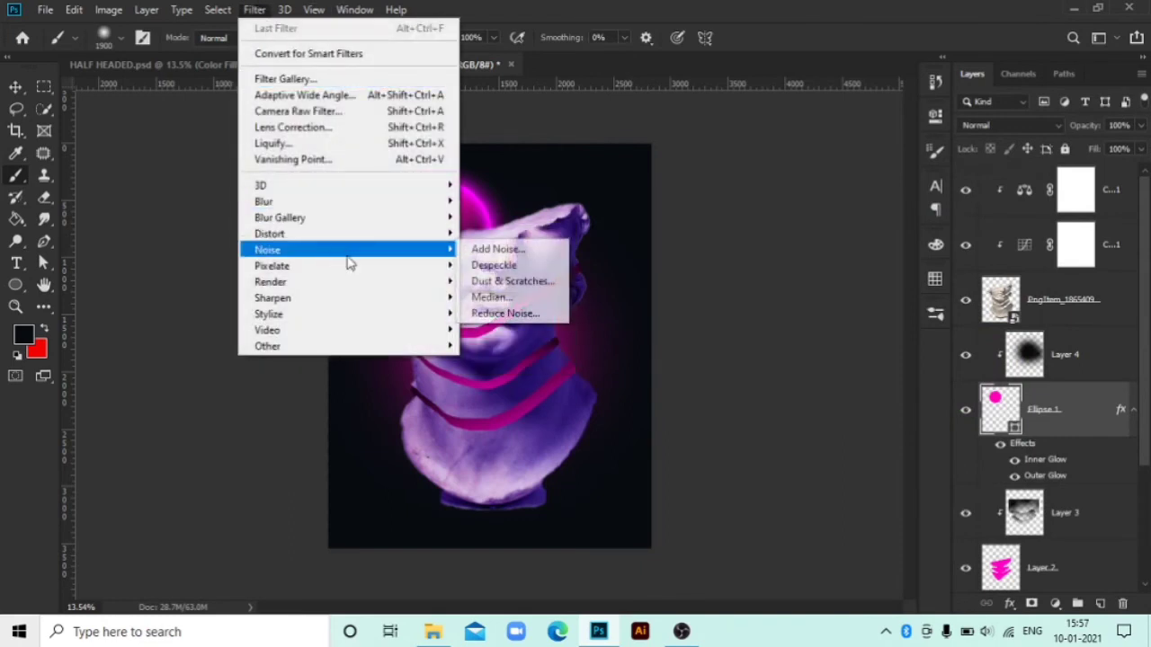
{"action": "left_click", "coordinate": [528, 265]}
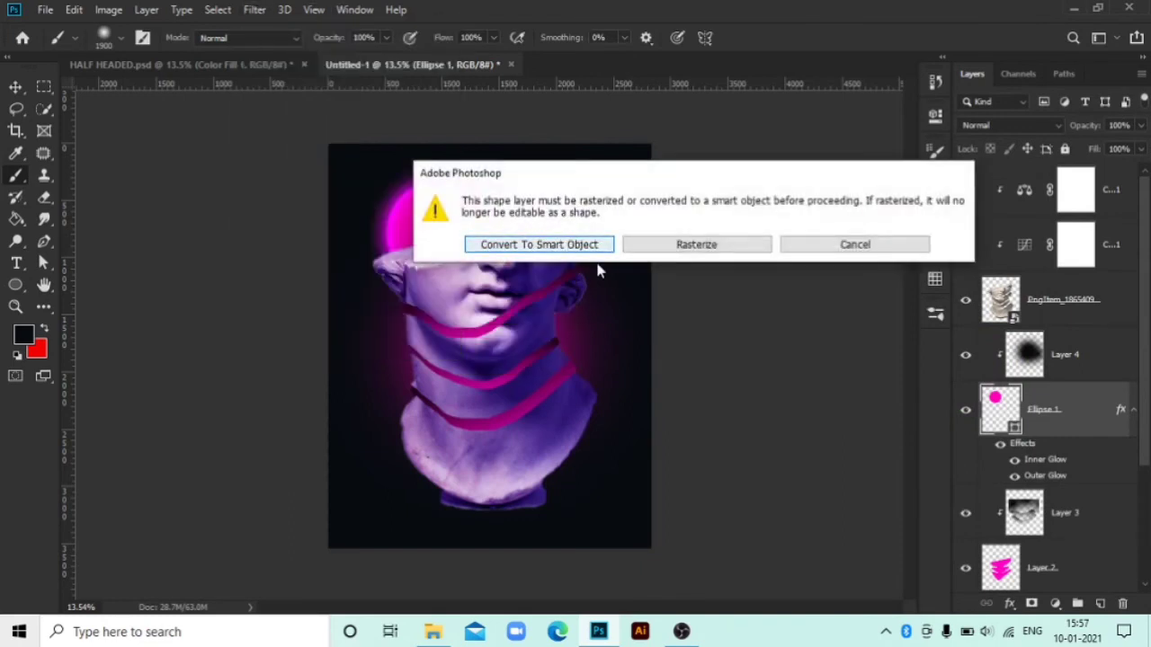
{"action": "left_click", "coordinate": [679, 247]}
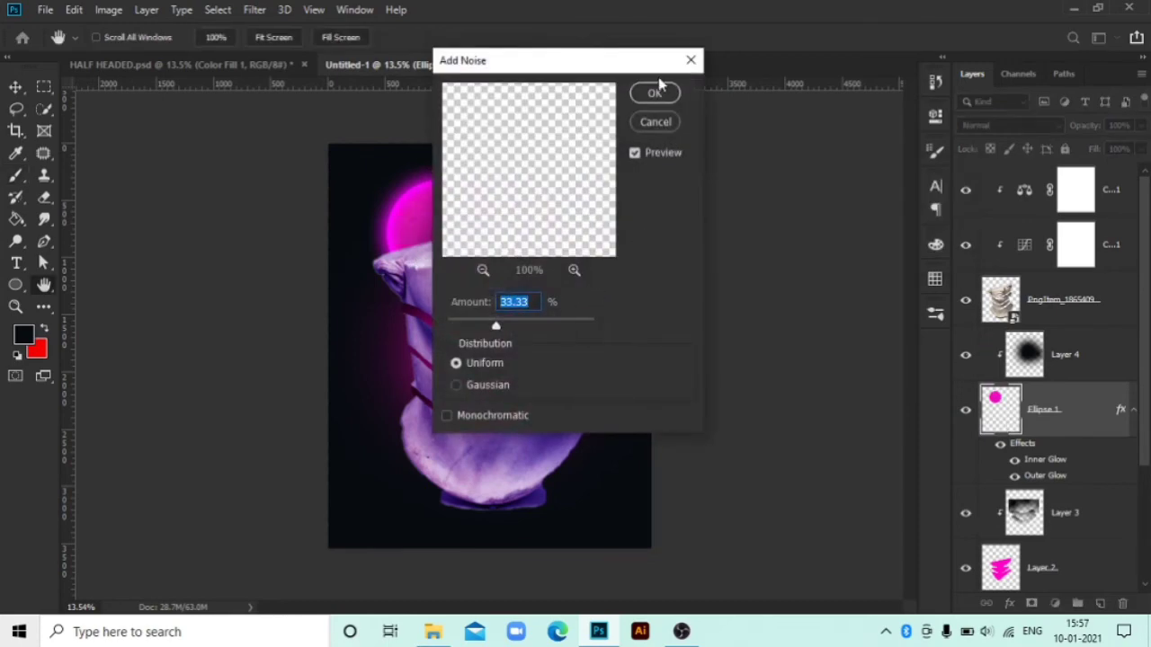
{"action": "mouse_move", "coordinate": [628, 65]}
{"action": "left_mouse_down"}
{"action": "mouse_move", "coordinate": [732, 97]}
{"action": "mouse_move", "coordinate": [868, 103]}
{"action": "left_mouse_up"}
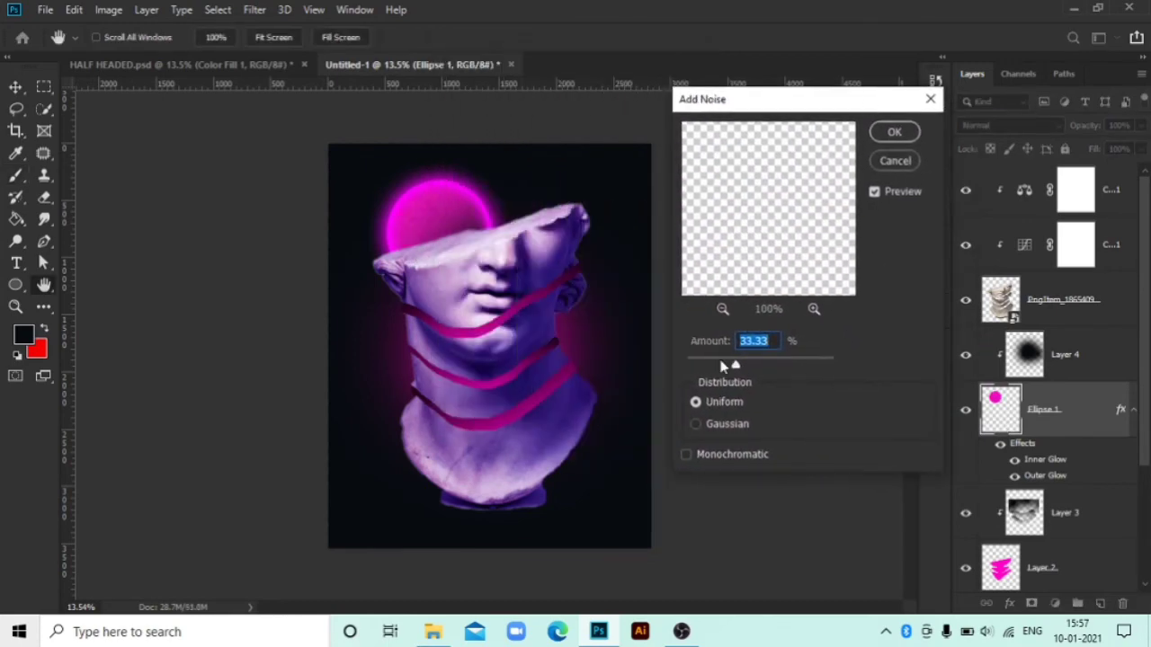
{"action": "left_click_drag", "start_coordinate": [721, 367], "coordinate": [731, 368]}
{"action": "left_click", "coordinate": [895, 133]}
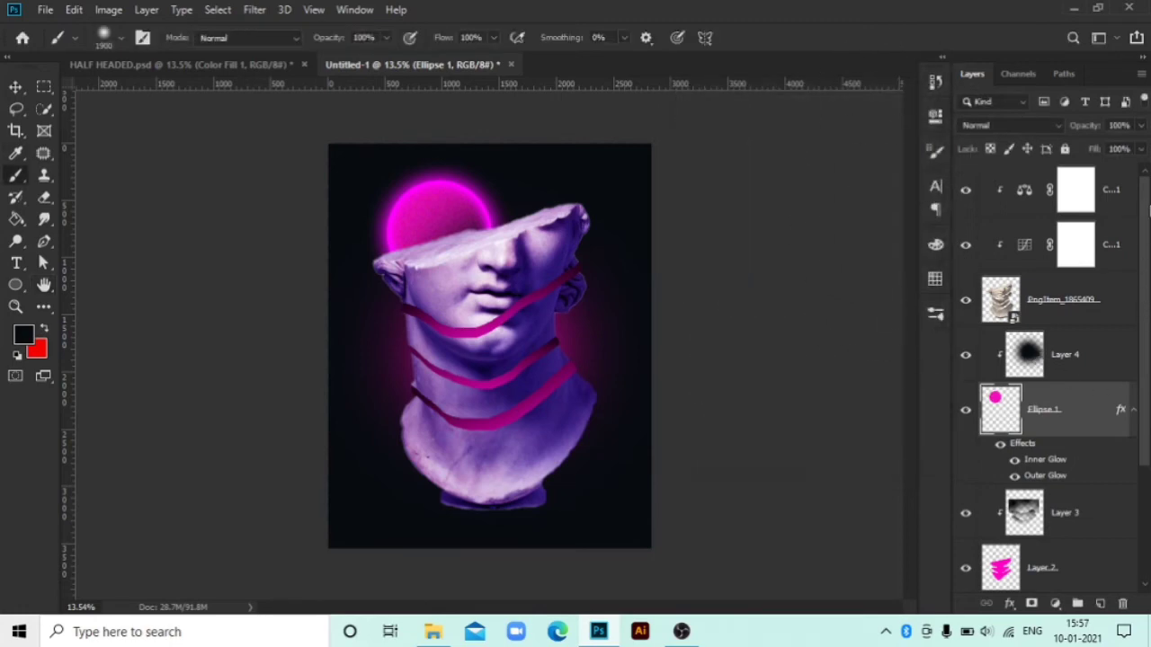
- Add a new layer above the PngItem statue layer and clip it to the statue
{"action": "left_click", "coordinate": [1105, 306]}
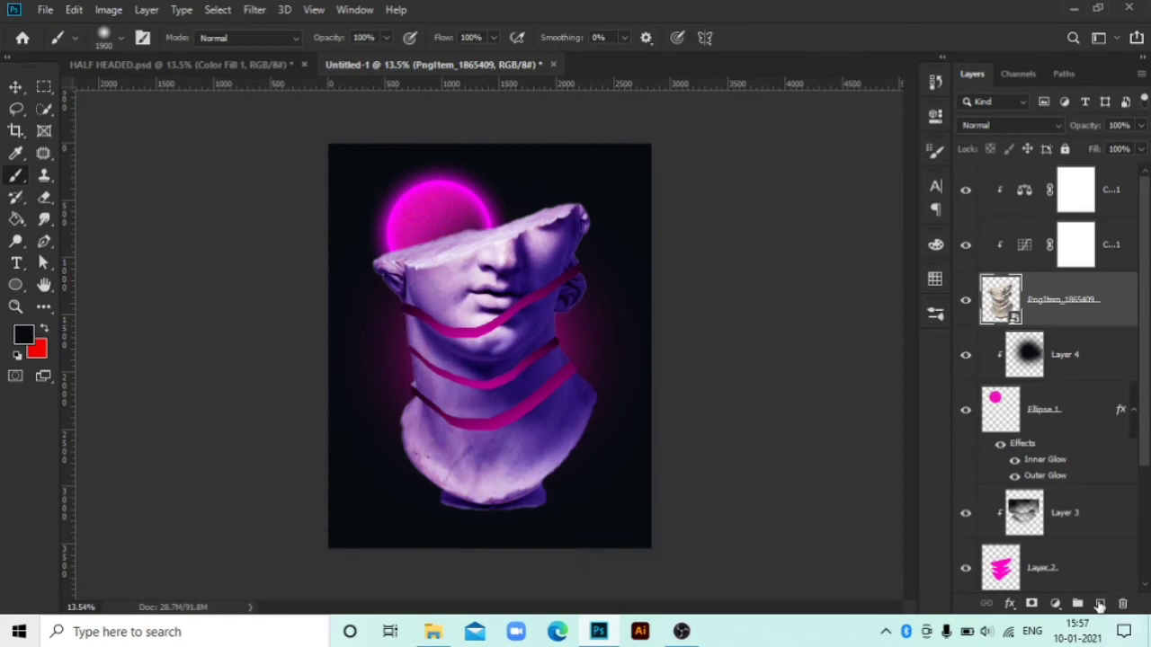
{"action": "left_click", "coordinate": [1099, 608]}
{"action": "right_click", "coordinate": [1085, 321]}
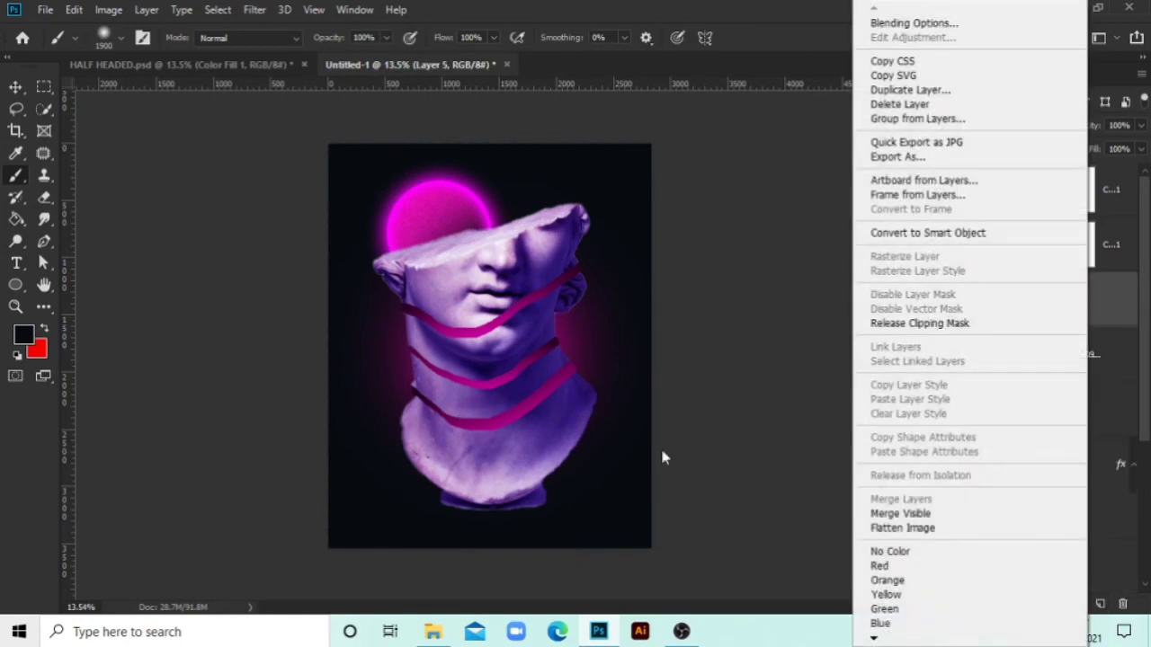
{"action": "left_click", "coordinate": [10, 180]}
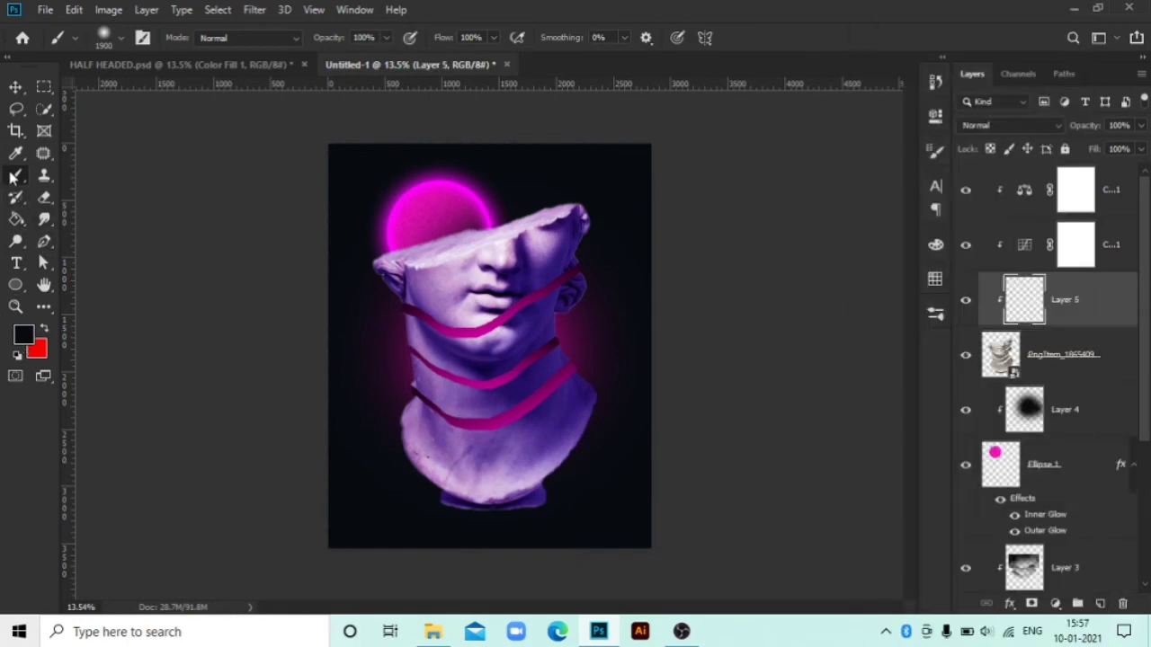
- Set the foreground to red and paint over the bust base with an enlarged brush
{"action": "left_click", "coordinate": [43, 329]}
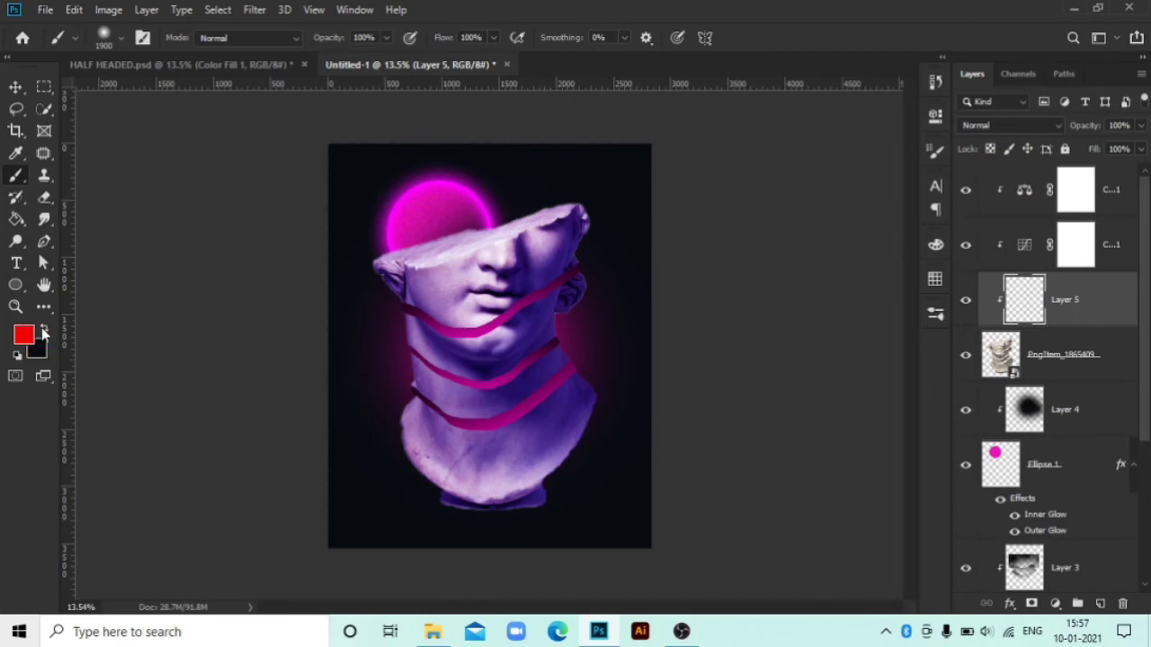
{"action": "left_click", "coordinate": [24, 335]}
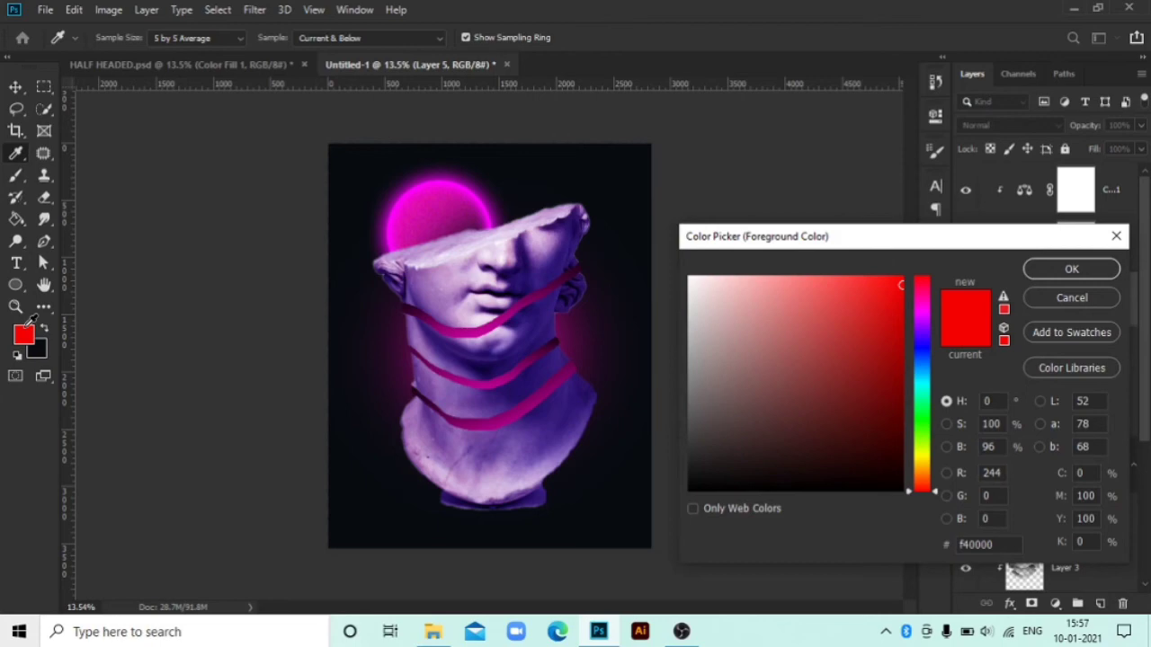
{"action": "left_click", "coordinate": [1045, 281]}
{"action": "key", "text": "b"}
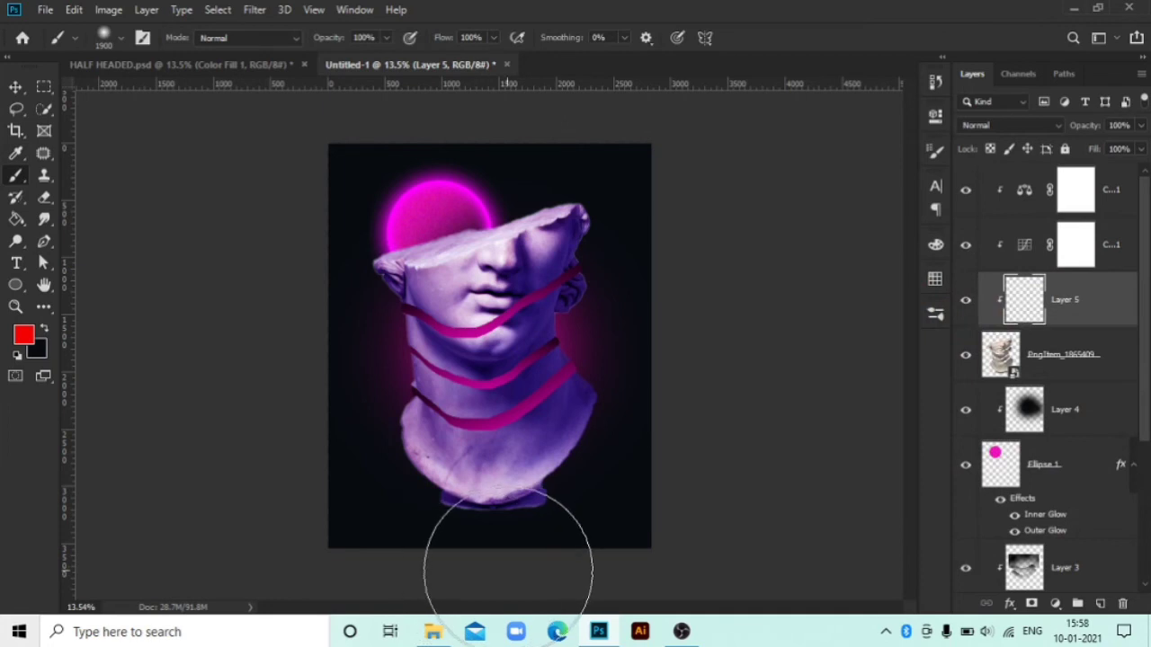
{"action": "key", "text": "bracketright"}
{"action": "key", "text": "bracketright"}
{"action": "key", "text": "bracketright"}
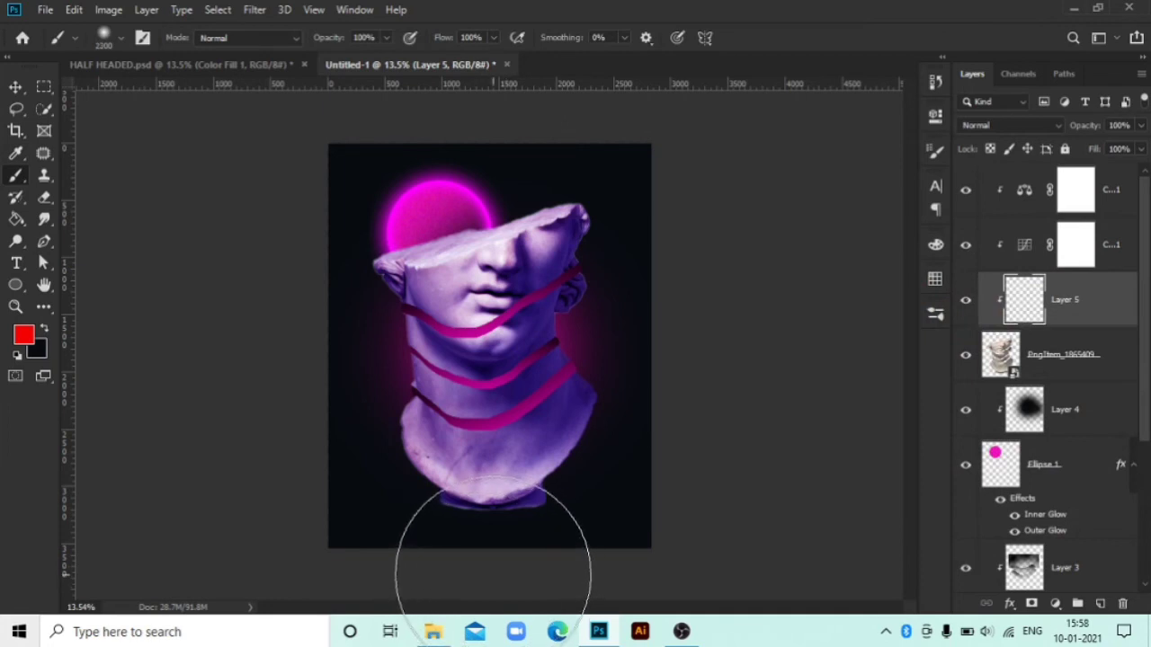
{"action": "mouse_move", "coordinate": [493, 573]}
{"action": "left_mouse_down"}
{"action": "mouse_move", "coordinate": [526, 514]}
{"action": "mouse_move", "coordinate": [617, 552]}
{"action": "mouse_move", "coordinate": [509, 540]}
{"action": "left_mouse_up"}
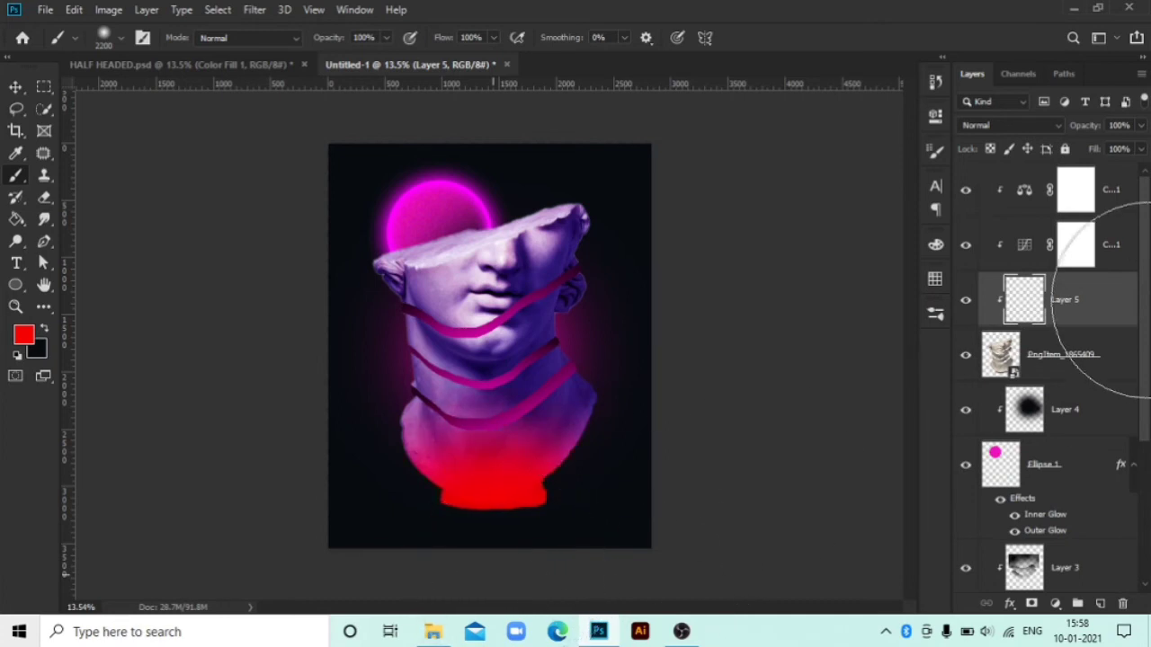
- Set Layer 5 to Subtract blending and paint a stroke over the bust's right side
{"action": "left_click", "coordinate": [1020, 126]}
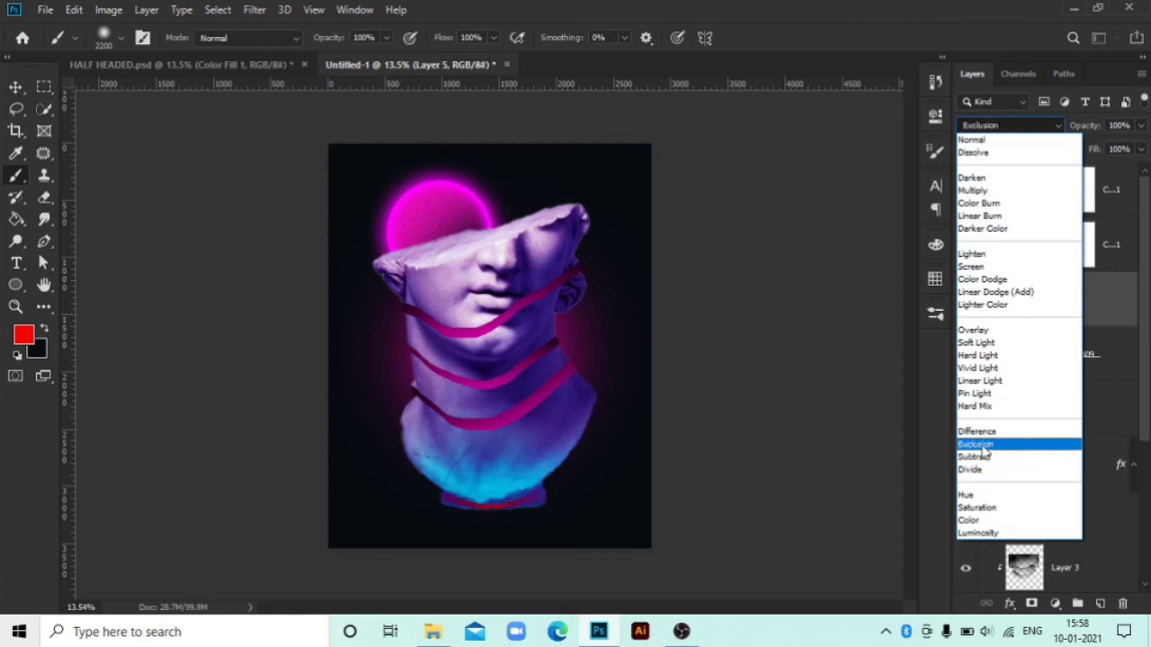
{"action": "left_click", "coordinate": [980, 458]}
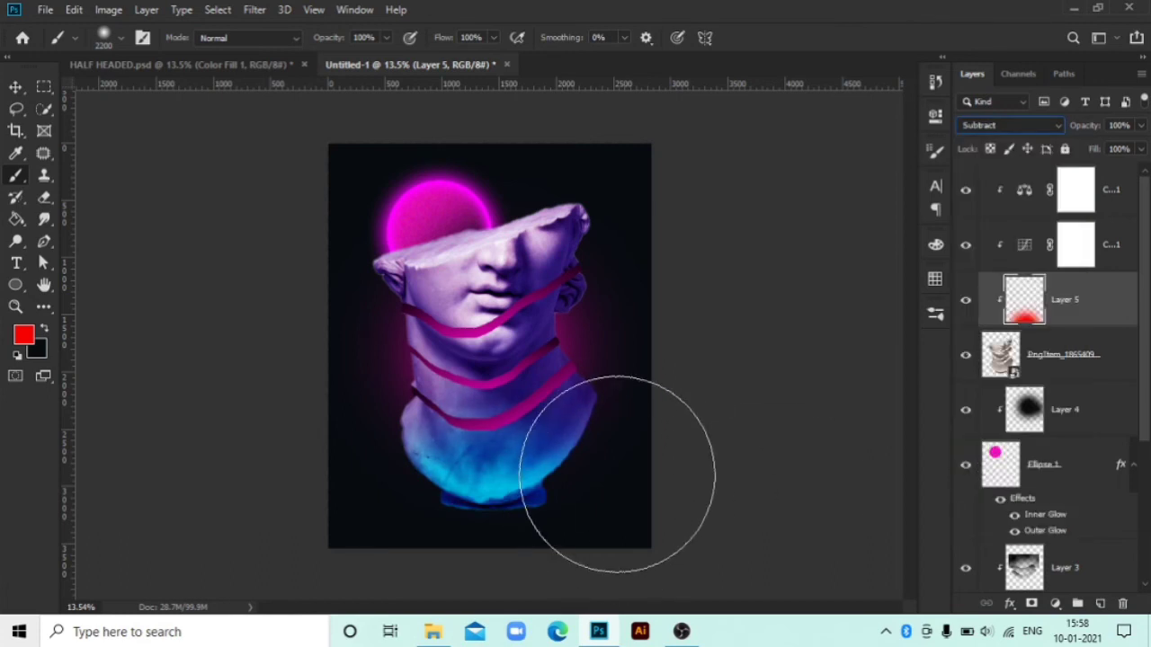
{"action": "left_click_drag", "start_coordinate": [591, 303], "coordinate": [654, 209]}
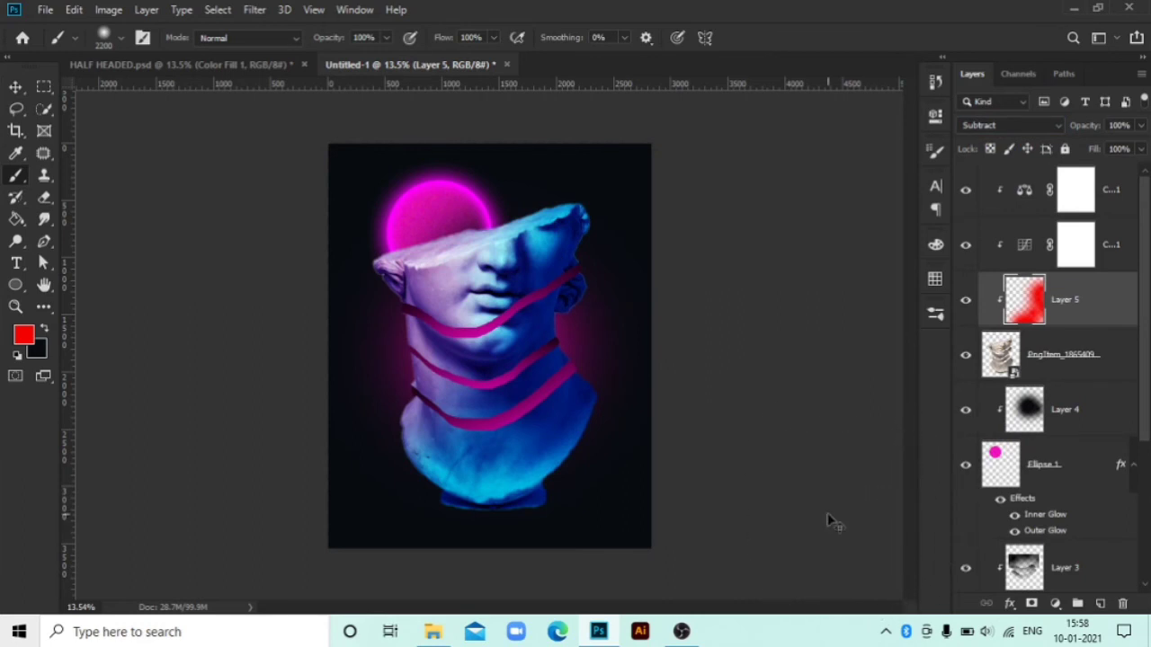
- Switch Layer 5 to Exclusion blending and zoom in on the bust
{"action": "left_click", "coordinate": [1028, 127]}
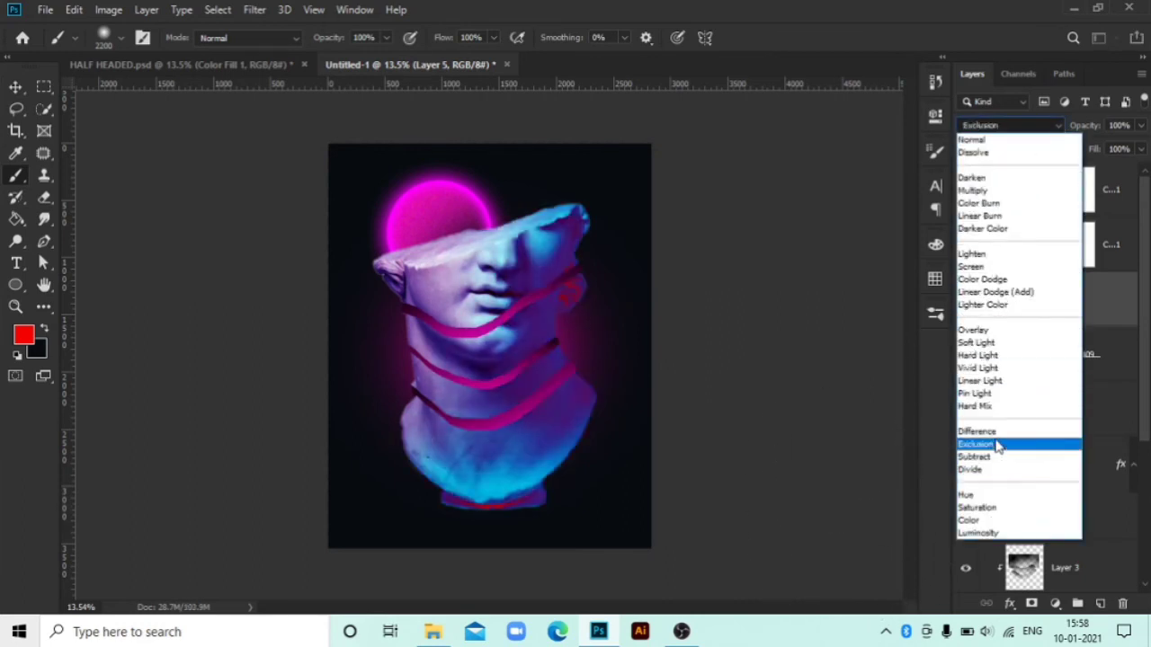
{"action": "left_click", "coordinate": [998, 446]}
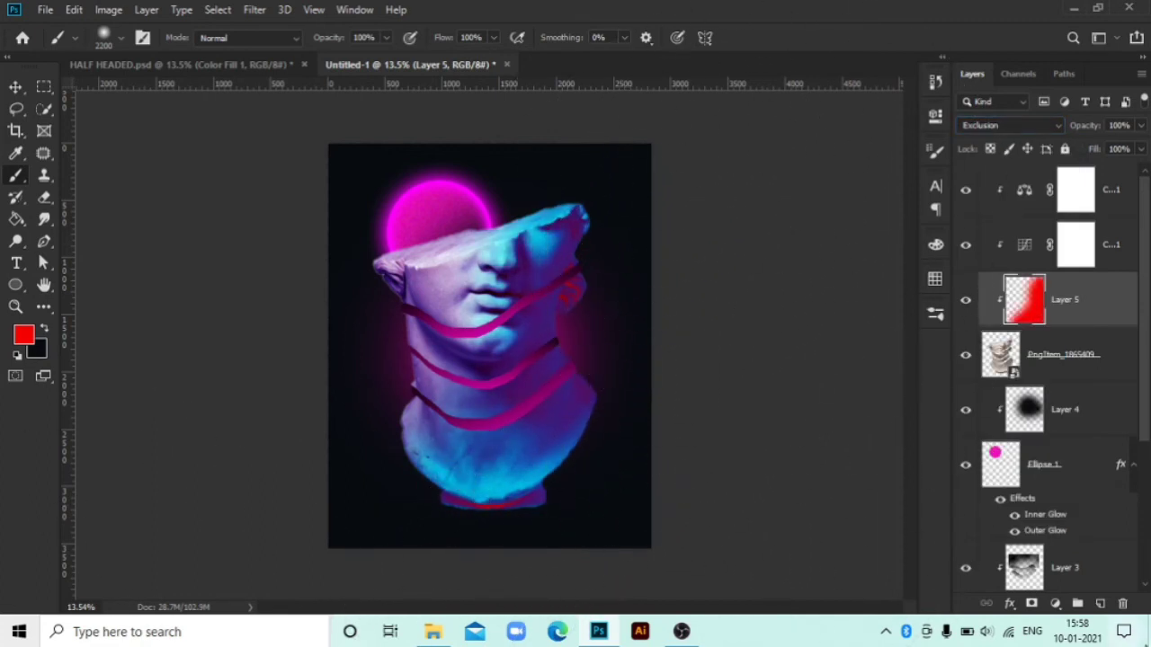
{"action": "key", "text": "z"}
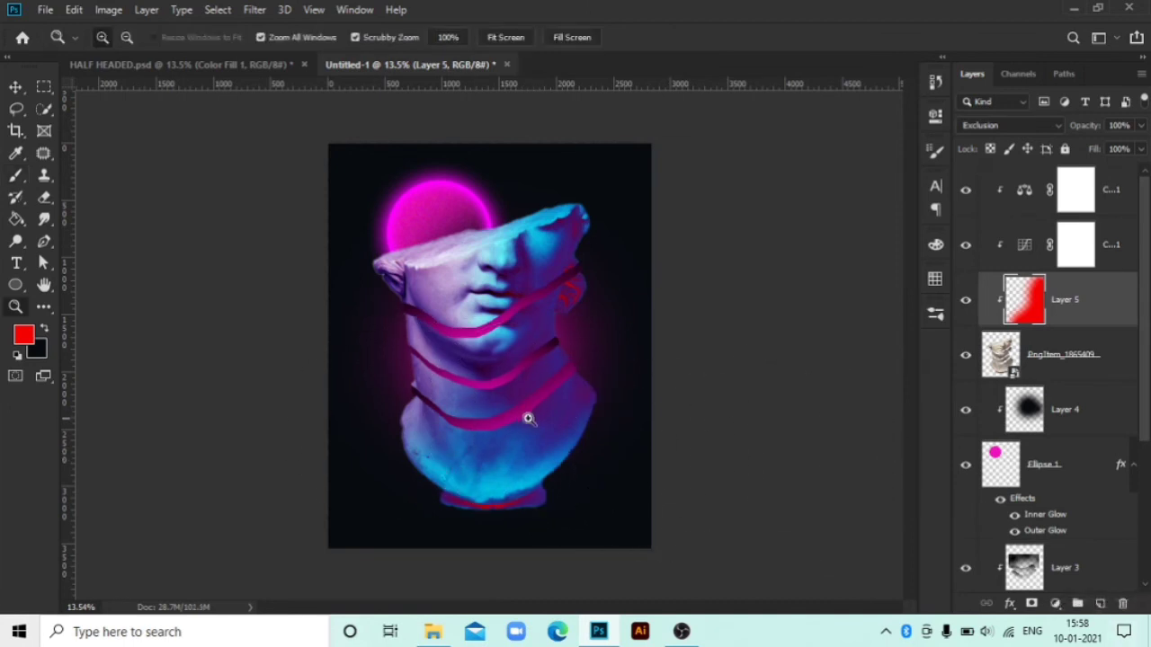
{"action": "mouse_move", "coordinate": [526, 416]}
{"action": "left_mouse_down"}
{"action": "mouse_move", "coordinate": [486, 407]}
{"action": "mouse_move", "coordinate": [536, 437]}
{"action": "left_mouse_up"}
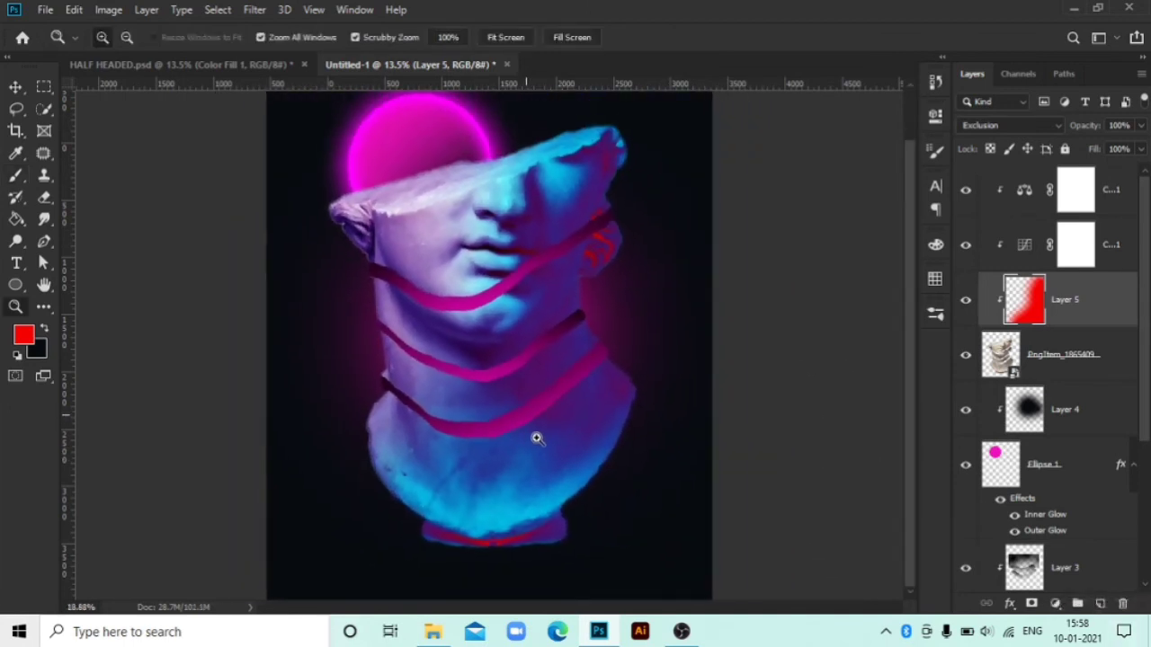
{"action": "left_click_drag", "start_coordinate": [517, 306], "coordinate": [491, 324]}
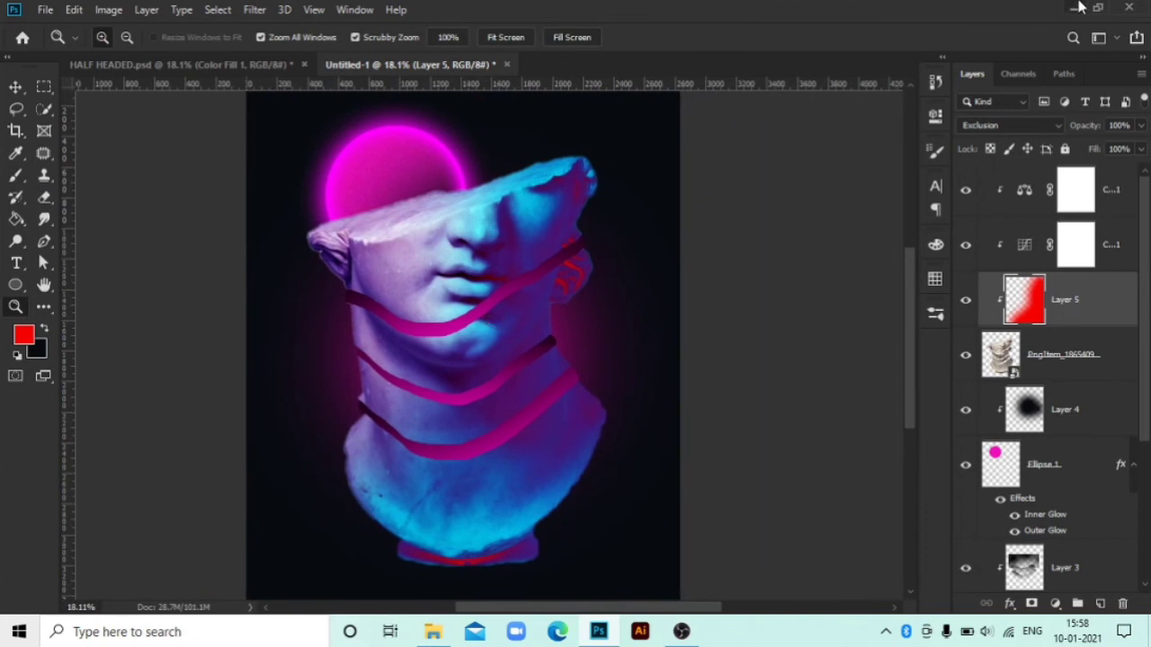
- Drag AU_FG_Texture-1 from File Explorer's GRAIN folder into the Photoshop poster
{"action": "left_click", "coordinate": [1078, 7]}
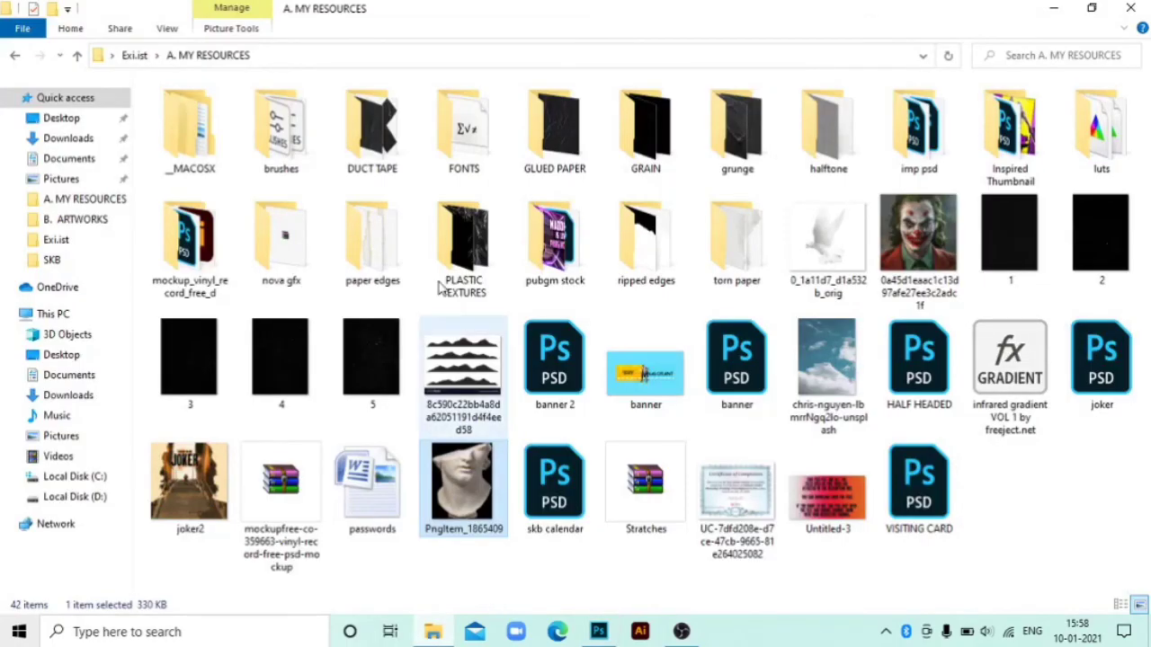
{"action": "double_click", "coordinate": [641, 147]}
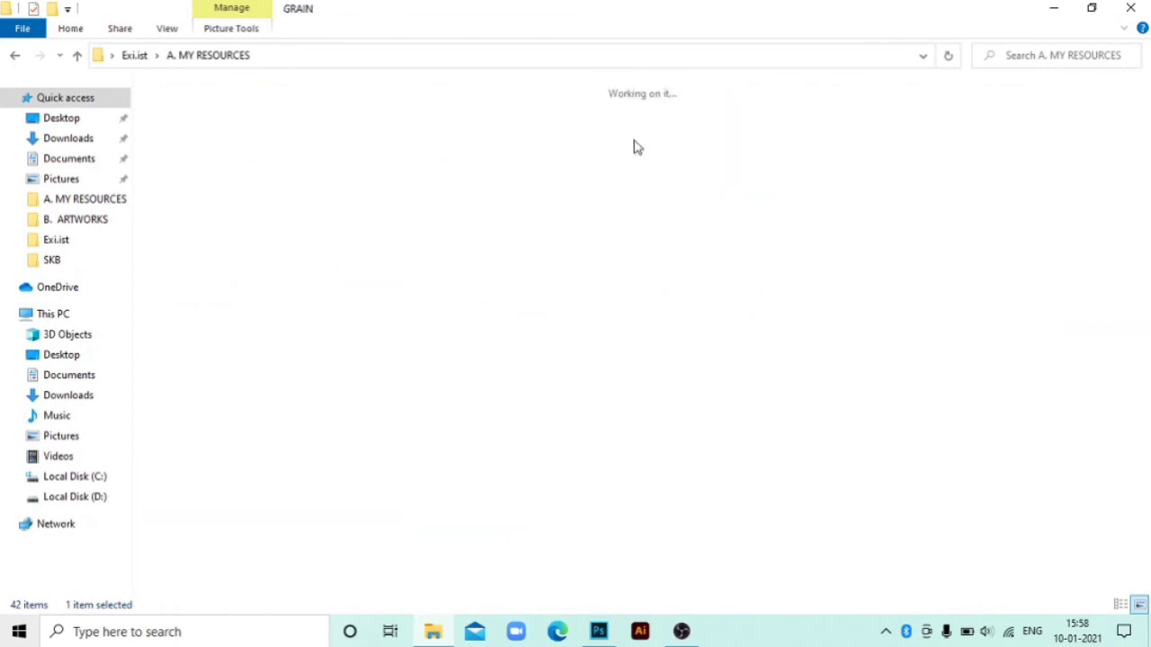
{"action": "mouse_move", "coordinate": [180, 129]}
{"action": "left_mouse_down"}
{"action": "mouse_move", "coordinate": [600, 627]}
{"action": "mouse_move", "coordinate": [454, 289]}
{"action": "mouse_move", "coordinate": [499, 328]}
{"action": "left_mouse_up"}
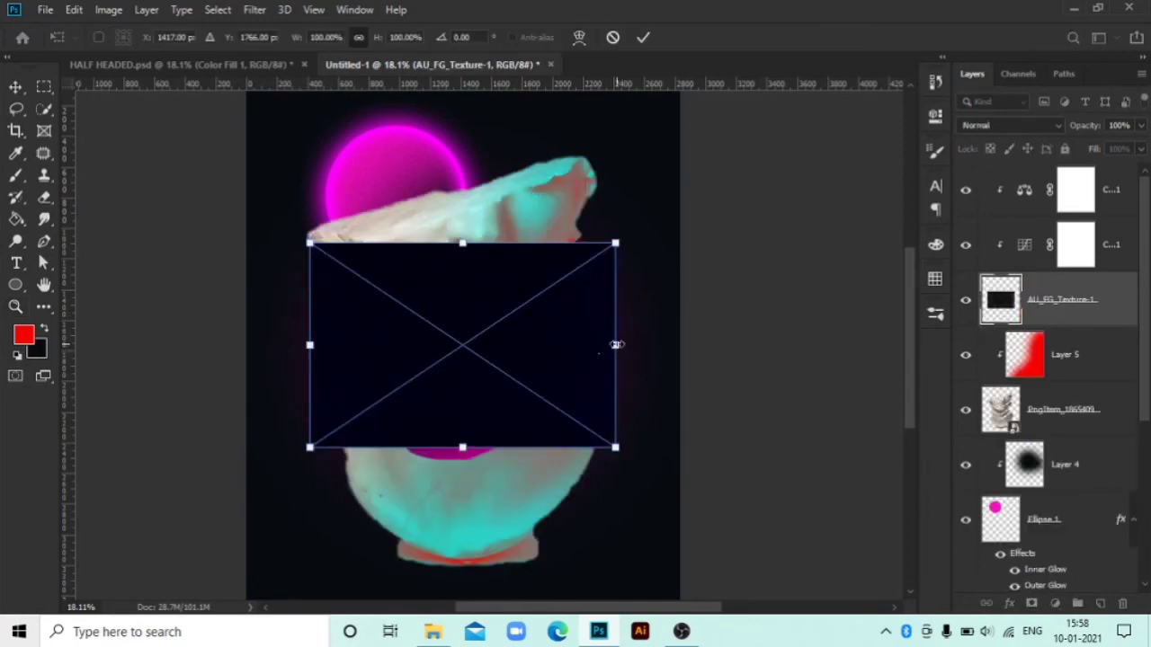
- Stretch the grain texture over the whole poster and move its layer to the top
{"action": "left_click_drag", "start_coordinate": [616, 344], "coordinate": [870, 424]}
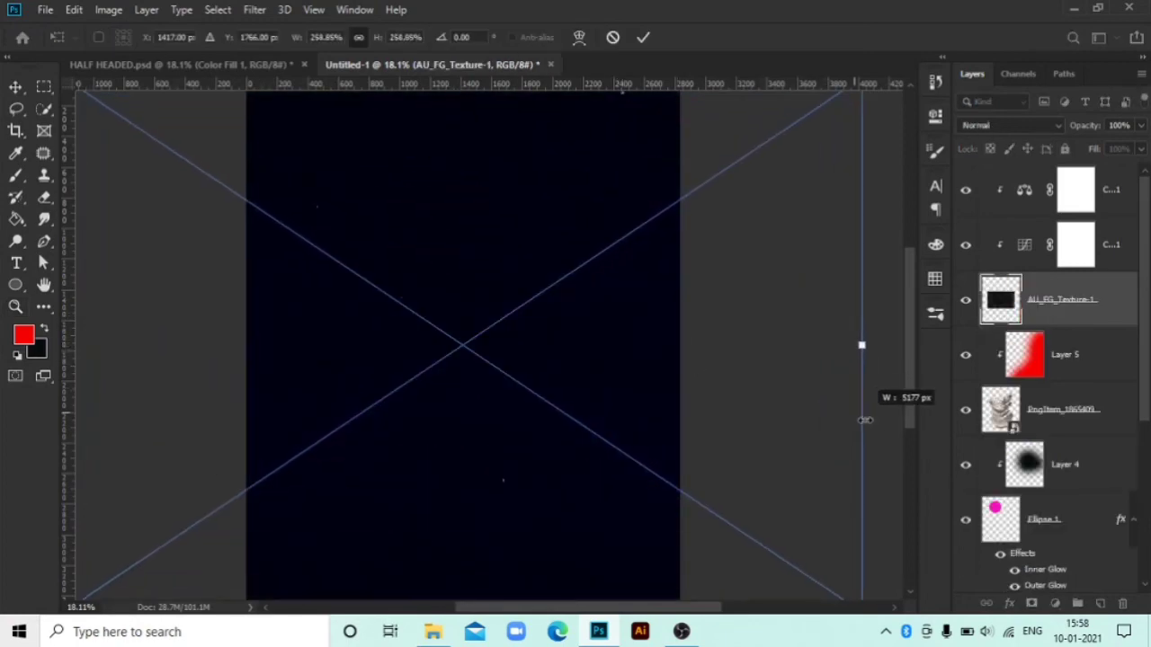
{"action": "left_click", "coordinate": [643, 36]}
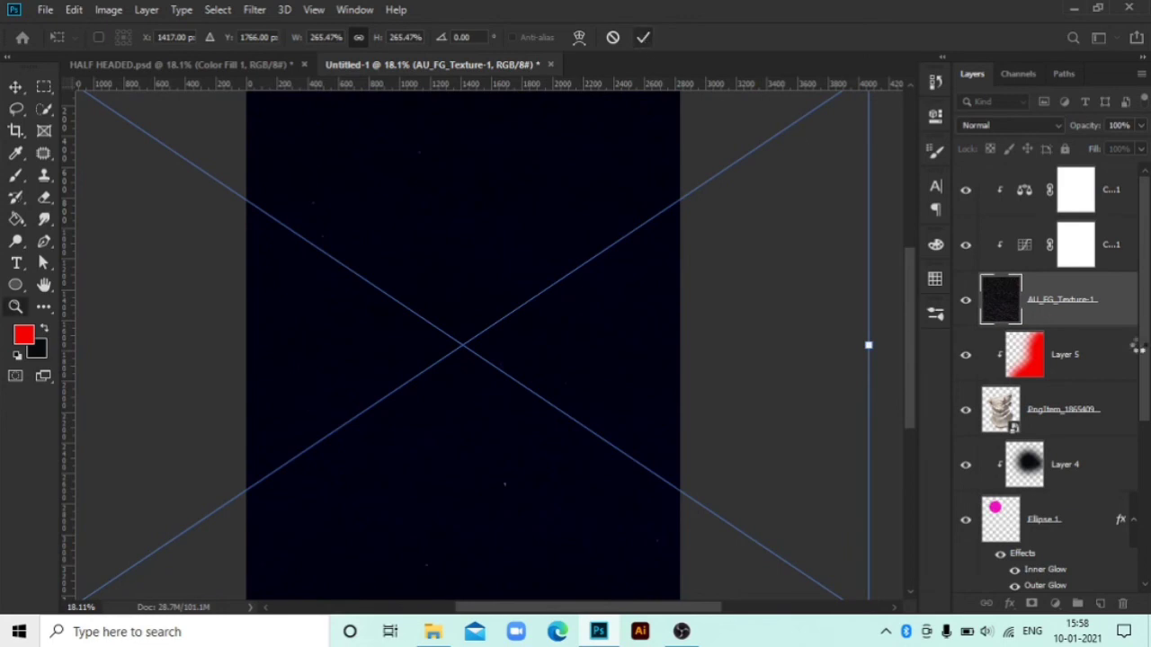
{"action": "left_click_drag", "start_coordinate": [1084, 308], "coordinate": [1070, 171]}
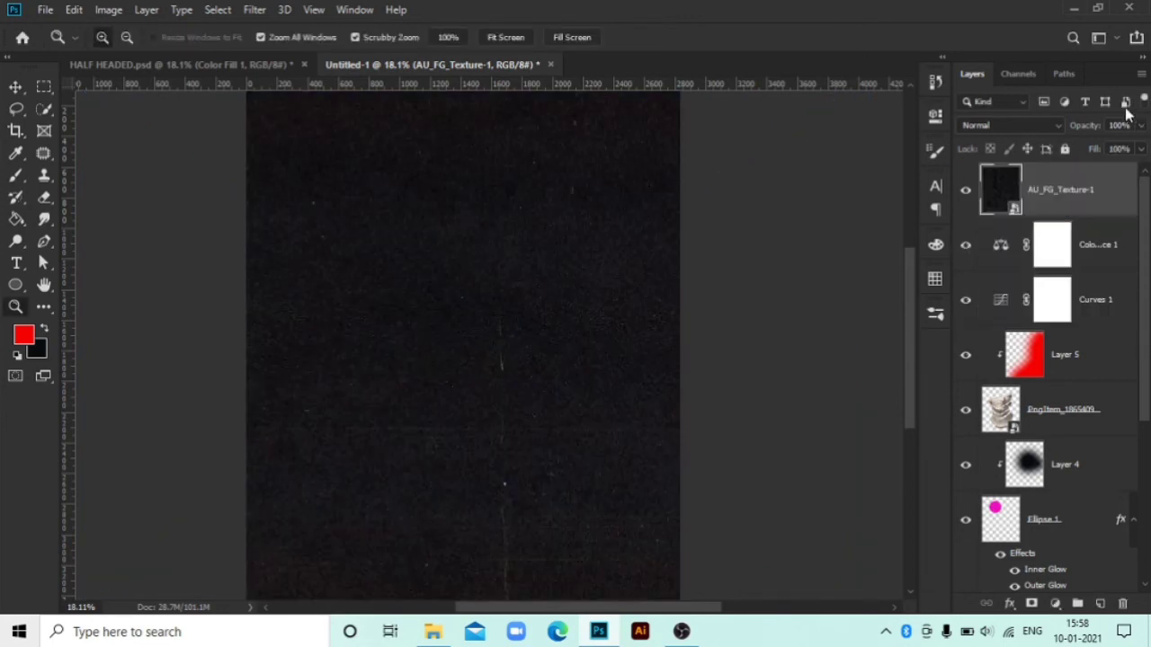
- Blend the texture layer with Color Dodge, compare it, and select the Color Balance 1 layer
{"action": "left_click", "coordinate": [1033, 126]}
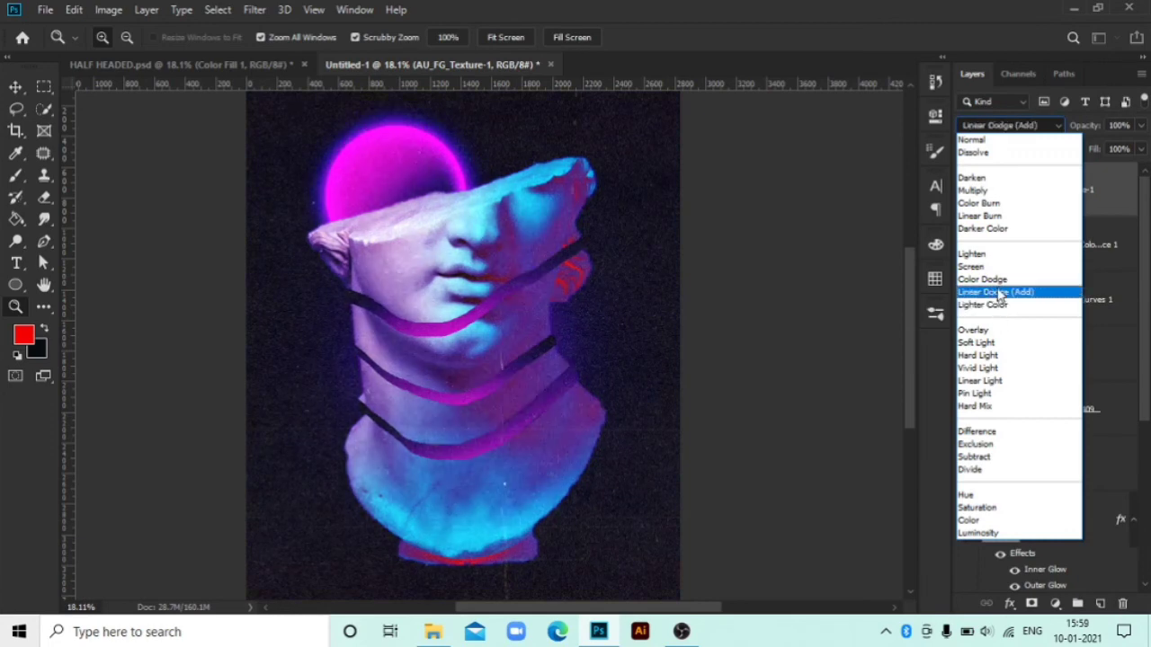
{"action": "left_click", "coordinate": [1000, 281]}
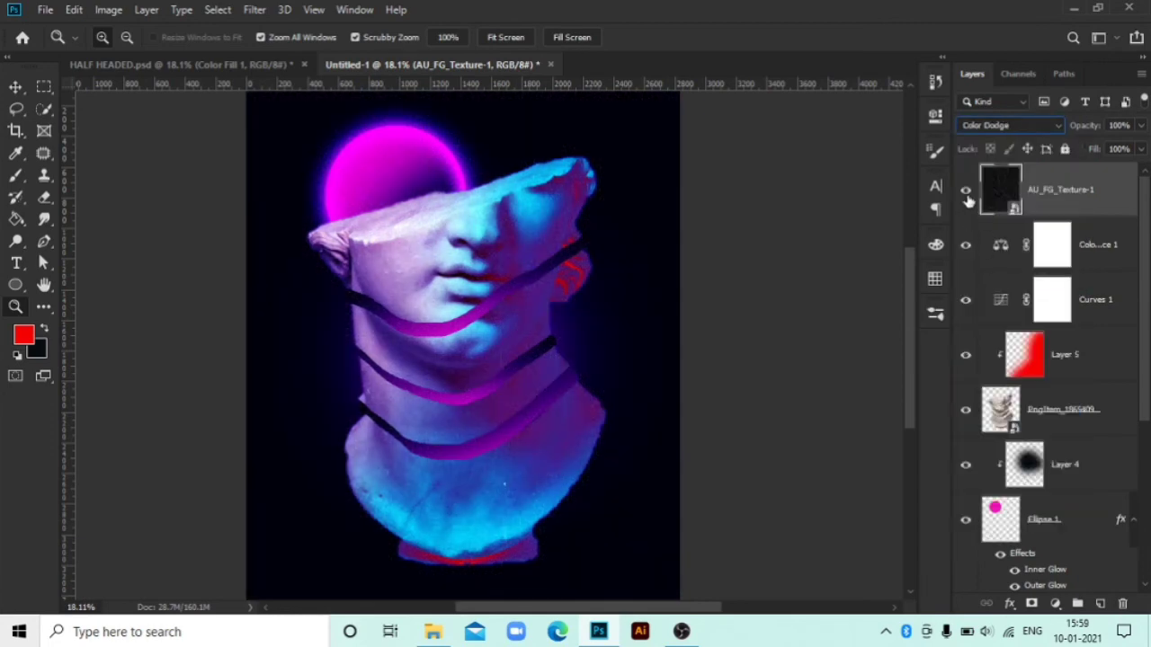
{"action": "left_click", "coordinate": [966, 189]}
{"action": "mouse_move", "coordinate": [530, 310]}
{"action": "left_mouse_down"}
{"action": "mouse_move", "coordinate": [483, 287]}
{"action": "mouse_move", "coordinate": [512, 306]}
{"action": "mouse_move", "coordinate": [469, 243]}
{"action": "left_mouse_up"}
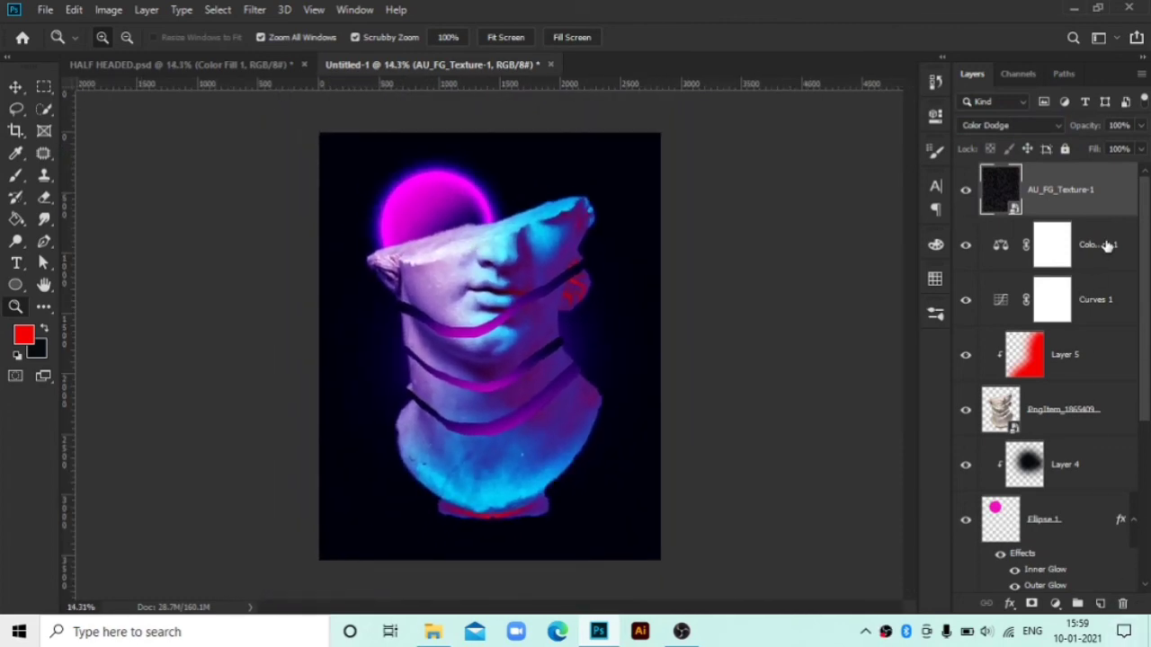
{"action": "left_click", "coordinate": [1108, 247]}
- Add a new empty layer and choose Arial Narrow for the text tool
{"action": "left_click", "coordinate": [1099, 606]}
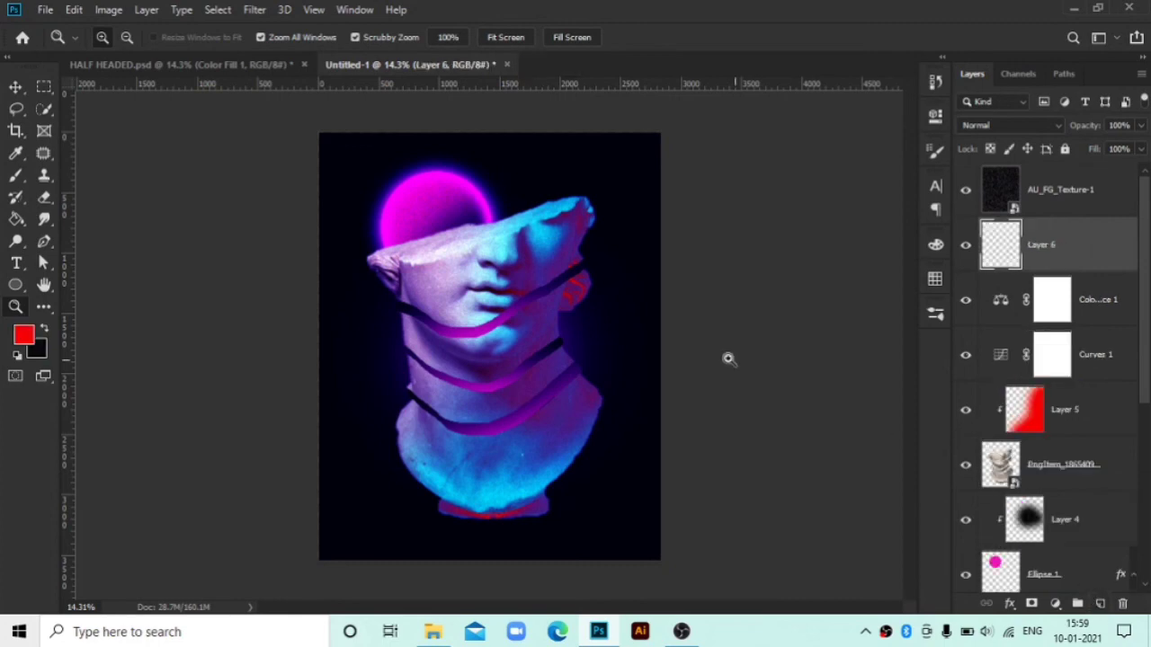
{"action": "key", "text": "t"}
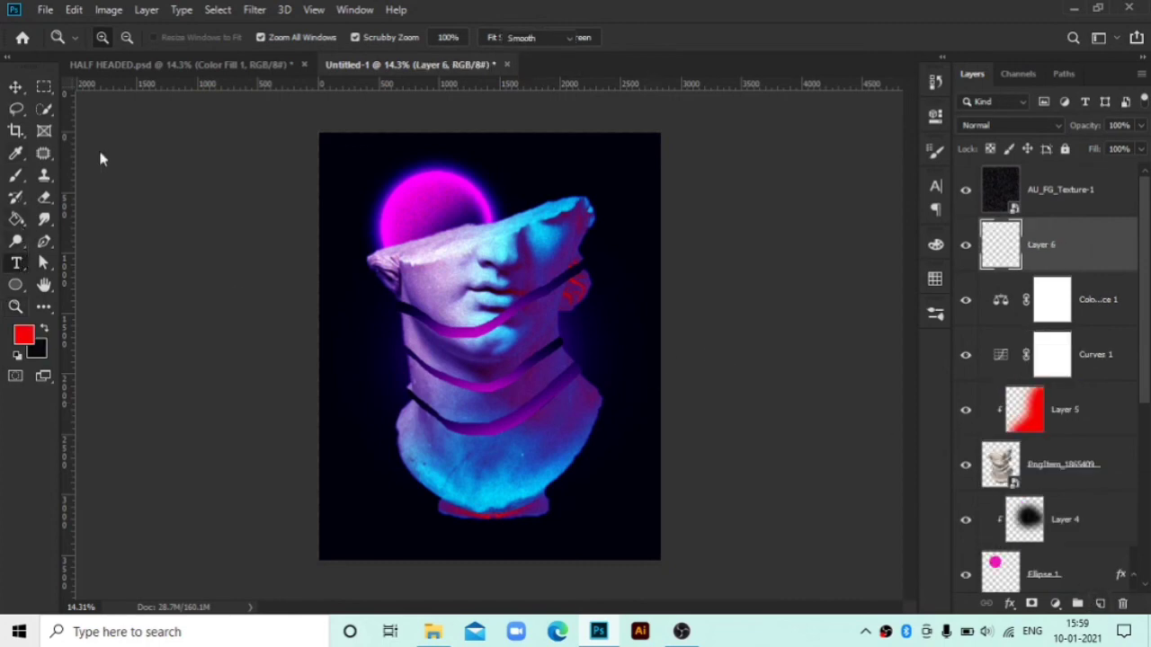
{"action": "left_click", "coordinate": [193, 37]}
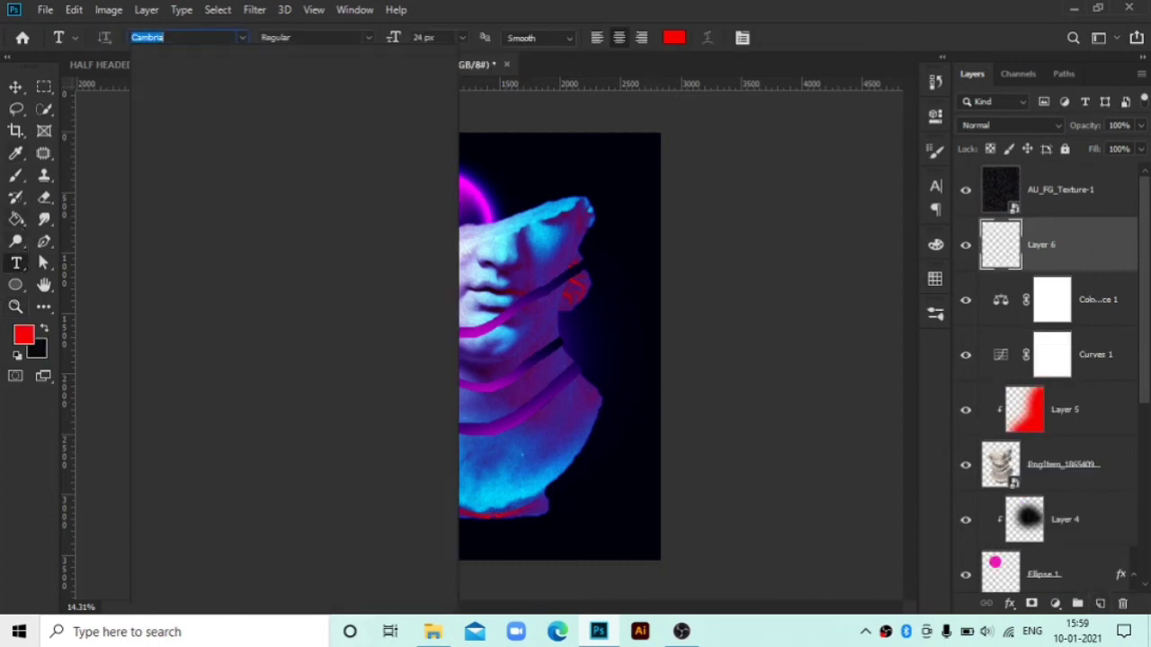
{"action": "type", "text": "ari"}
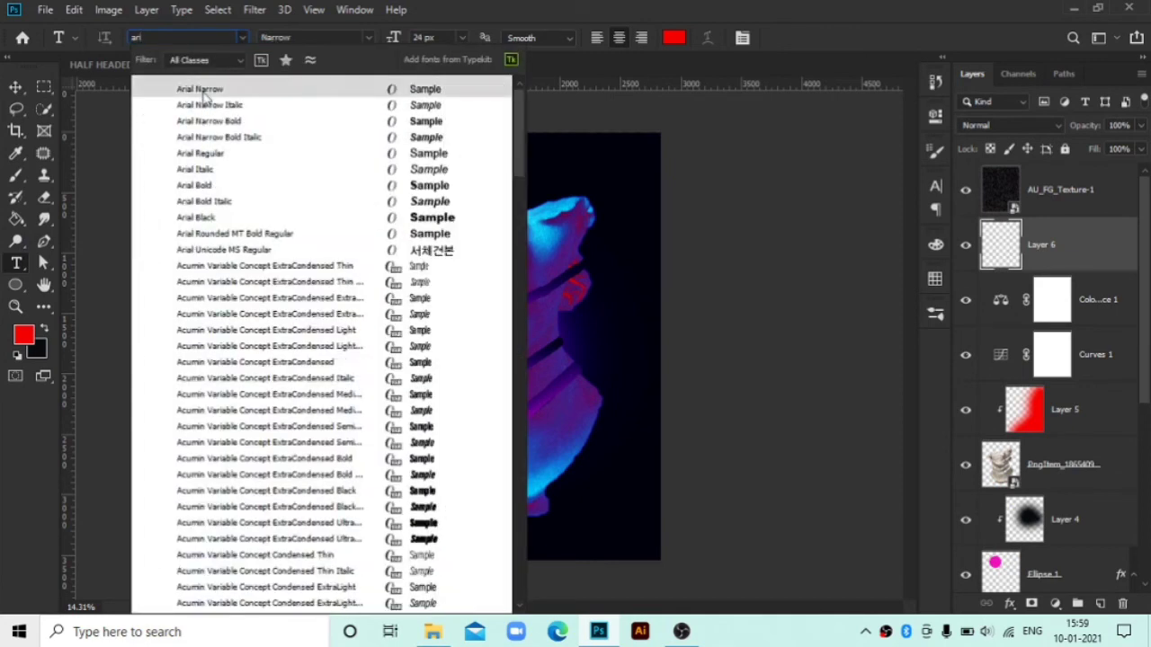
{"action": "left_click", "coordinate": [203, 91]}
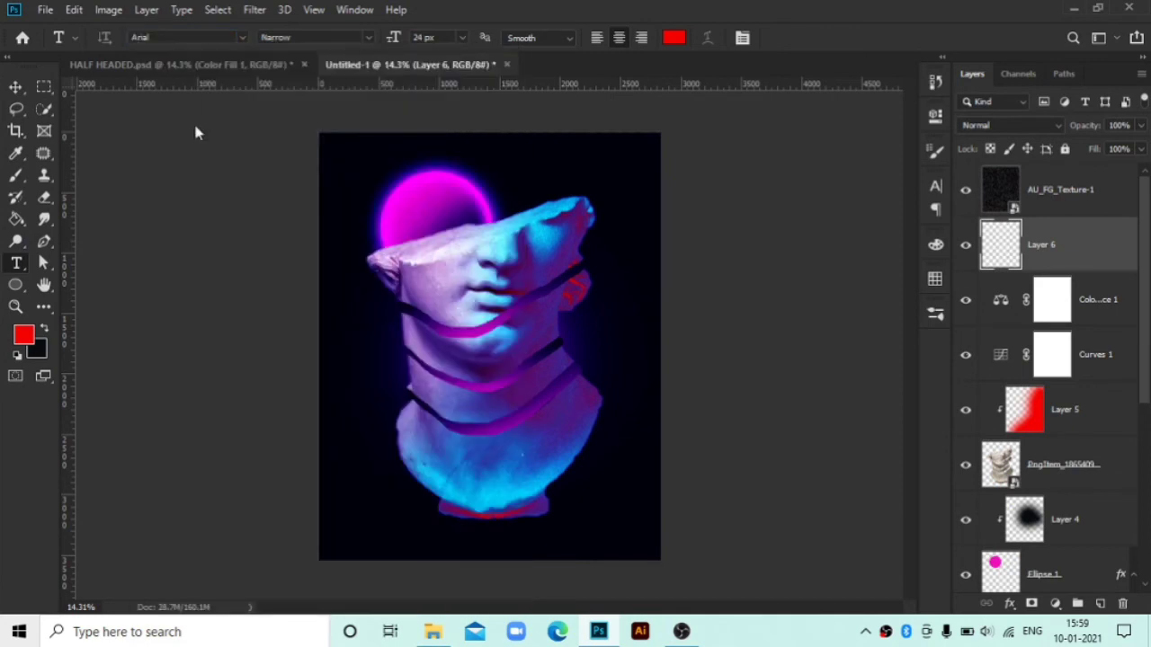
- Place a white (ffffff) 'THE HALF HEADED' caption below the bust
{"action": "left_click", "coordinate": [419, 538]}
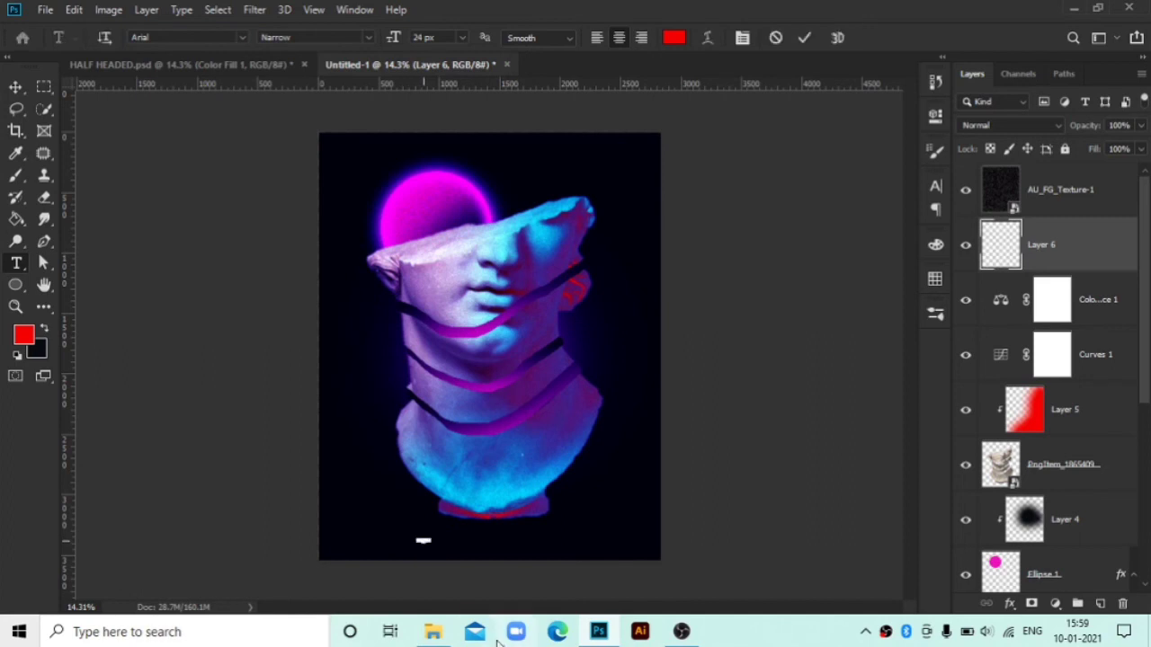
{"action": "left_click", "coordinate": [24, 334]}
{"action": "type", "text": "ffffff"}
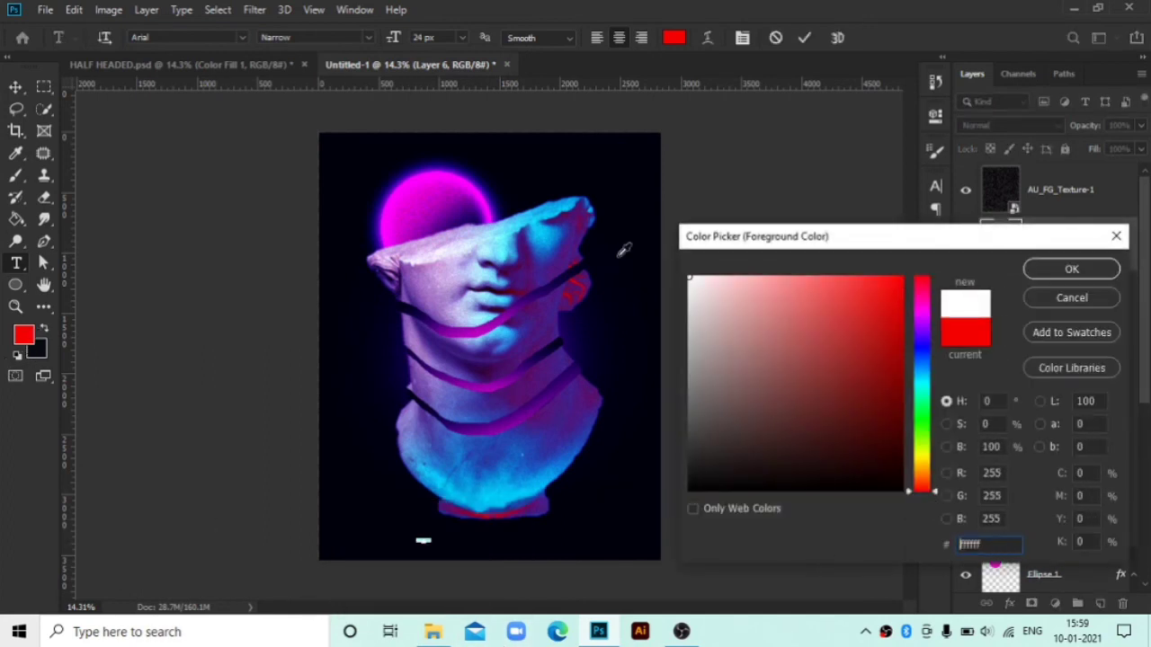
{"action": "left_click", "coordinate": [1063, 270]}
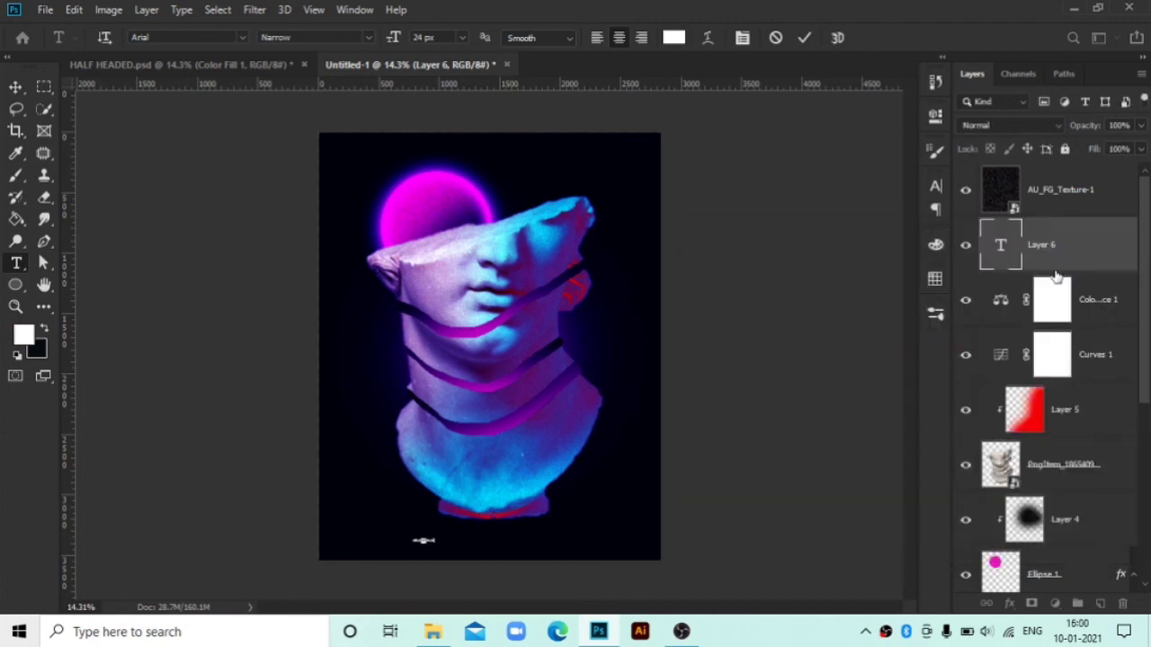
{"action": "left_click", "coordinate": [24, 86]}
- Scale the caption up, centre it beneath the bust, then zoom in on the poster
{"action": "key", "text": "ctrl+t"}
{"action": "mouse_move", "coordinate": [452, 546]}
{"action": "left_mouse_down"}
{"action": "mouse_move", "coordinate": [480, 570]}
{"action": "mouse_move", "coordinate": [471, 548]}
{"action": "mouse_move", "coordinate": [496, 552]}
{"action": "left_mouse_up"}
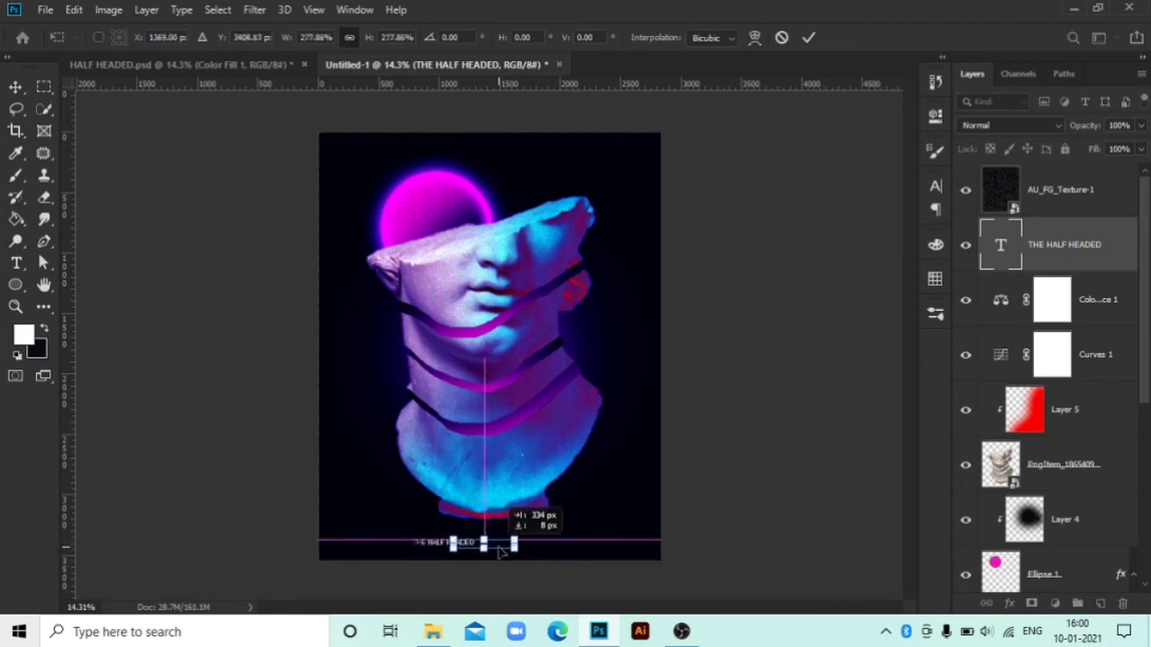
{"action": "mouse_move", "coordinate": [500, 552]}
{"action": "left_mouse_down"}
{"action": "mouse_move", "coordinate": [503, 580]}
{"action": "mouse_move", "coordinate": [480, 551]}
{"action": "mouse_move", "coordinate": [488, 560]}
{"action": "left_mouse_up"}
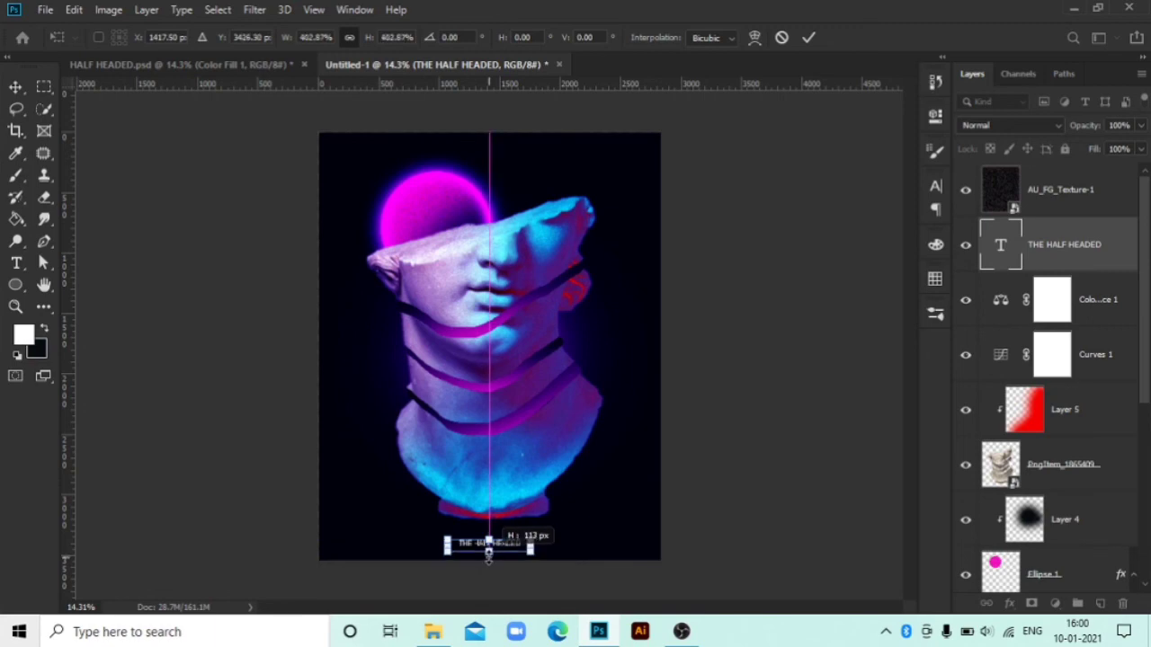
{"action": "left_click_drag", "start_coordinate": [489, 559], "coordinate": [488, 554]}
{"action": "left_click", "coordinate": [808, 40]}
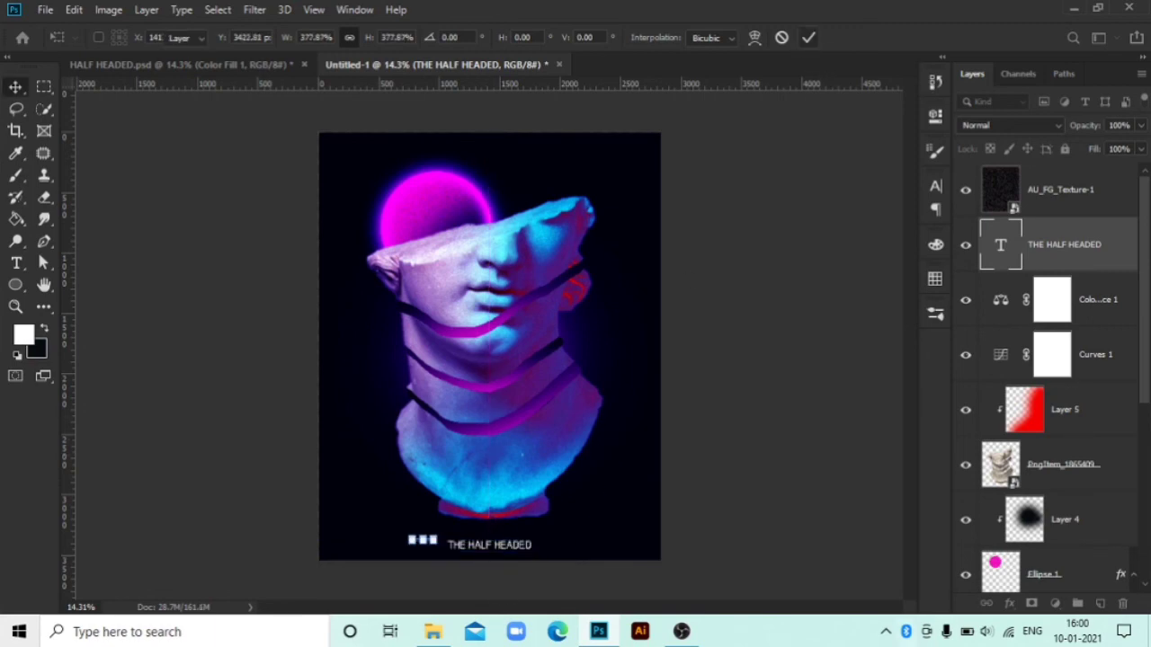
{"action": "key", "text": "z"}
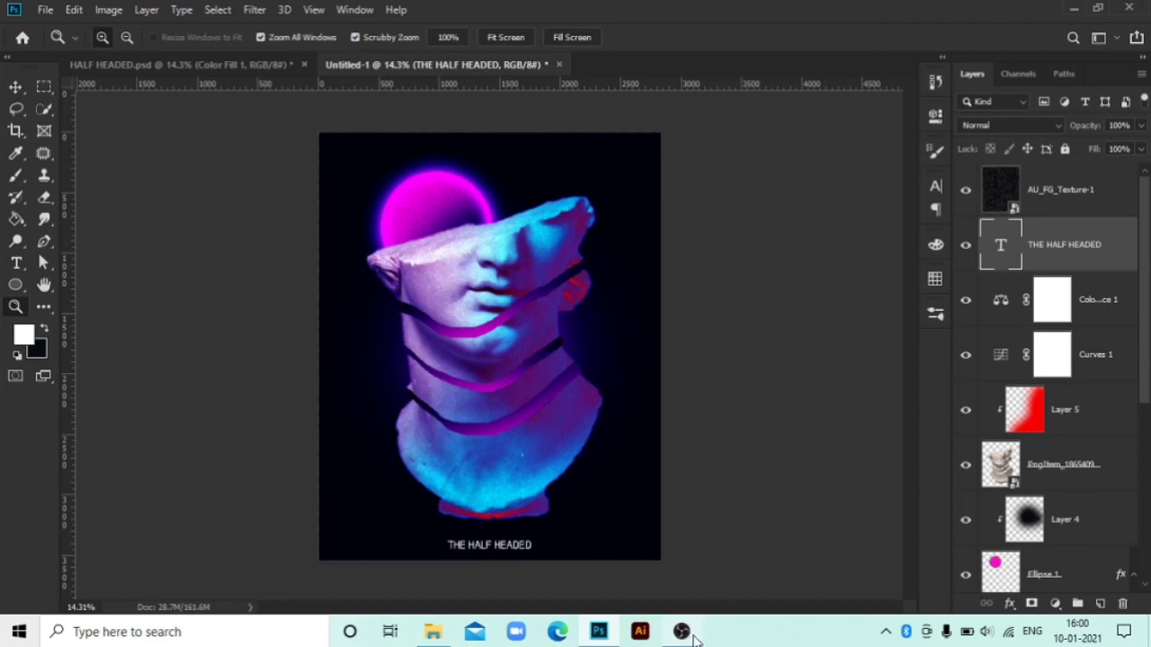
{"action": "left_click_drag", "start_coordinate": [580, 366], "coordinate": [566, 357]}
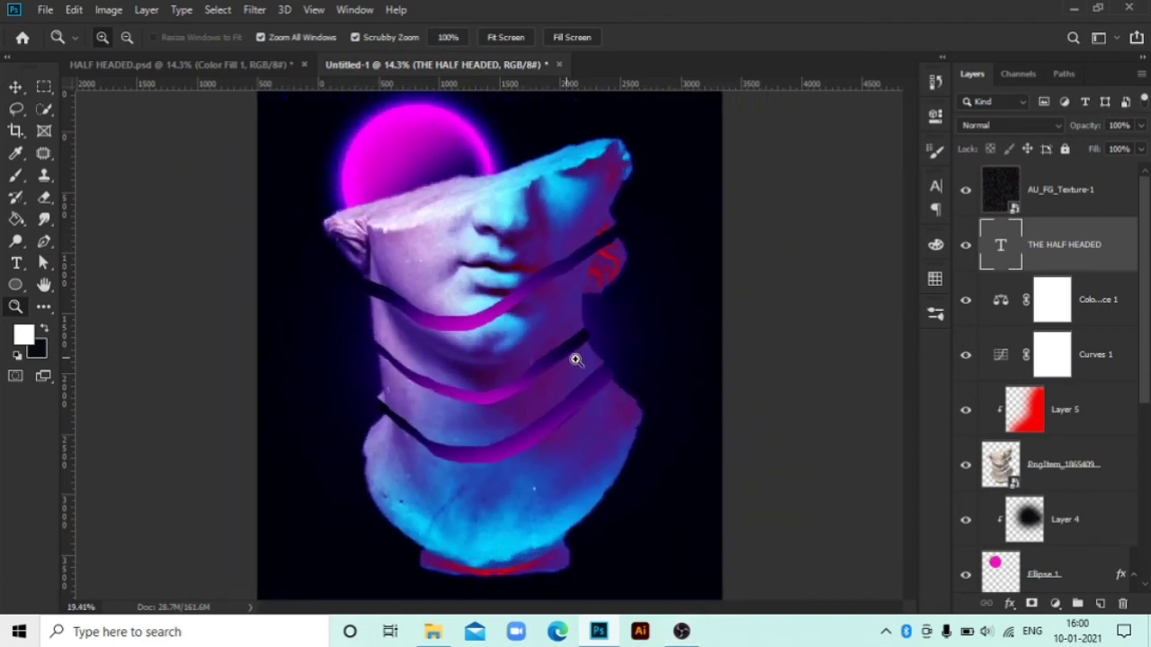